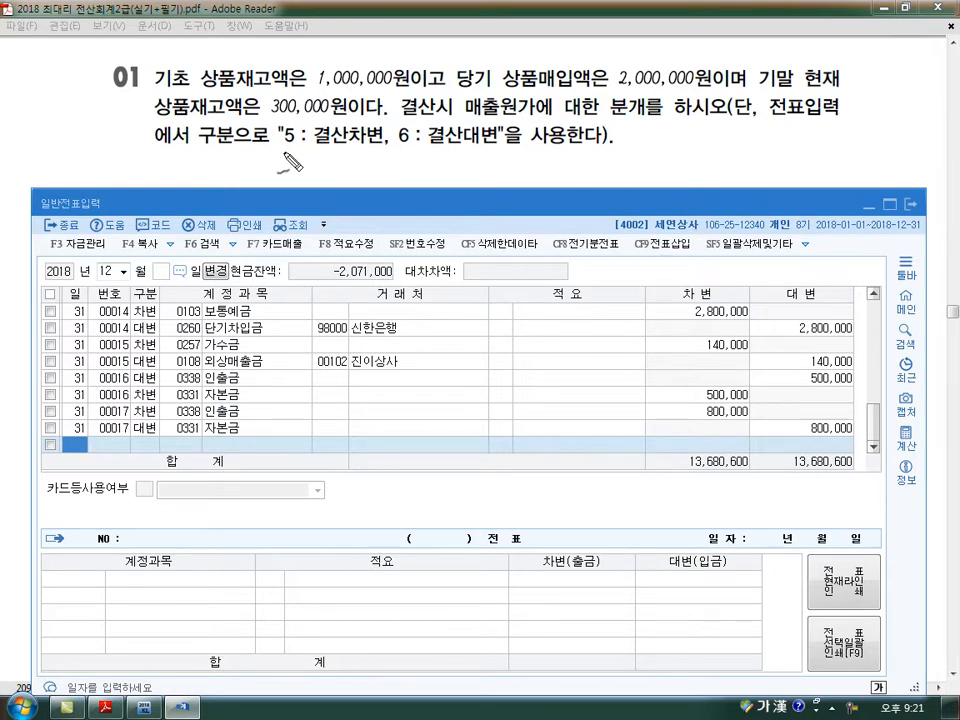
- Mark up problem 01 with the calculation (1,000,000 + 2,000,000) − 300,000 = 2,700,000 and clear the markings
drag(282, 151, 511, 156)
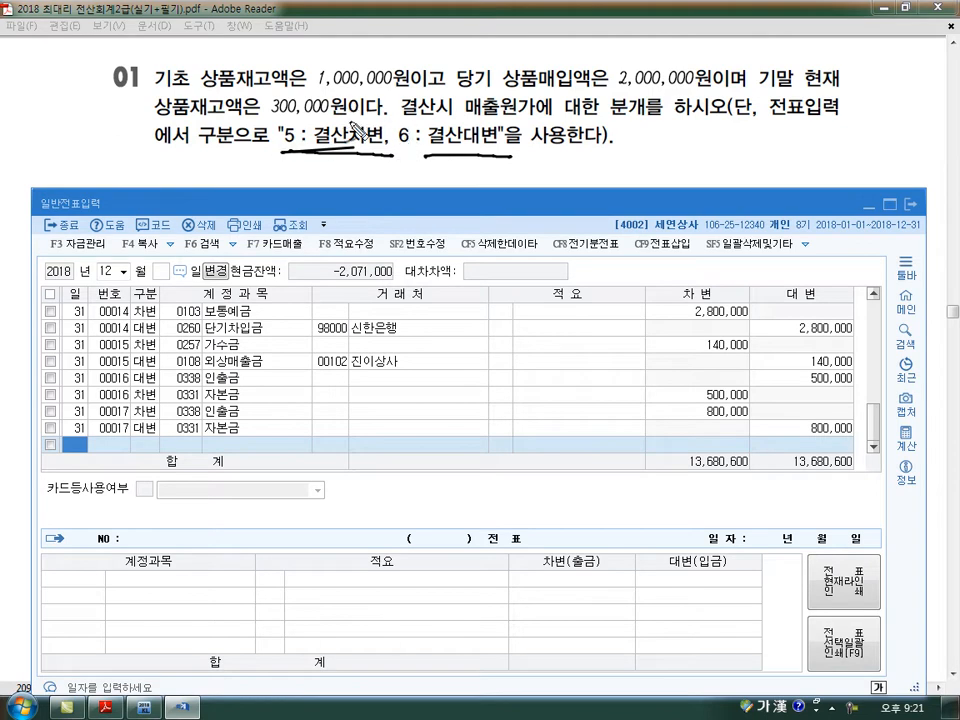
mouse_move(118, 106)
mouse_down()
mouse_move(195, 113)
mouse_move(333, 100)
mouse_move(135, 78)
mouse_move(152, 112)
mouse_up()
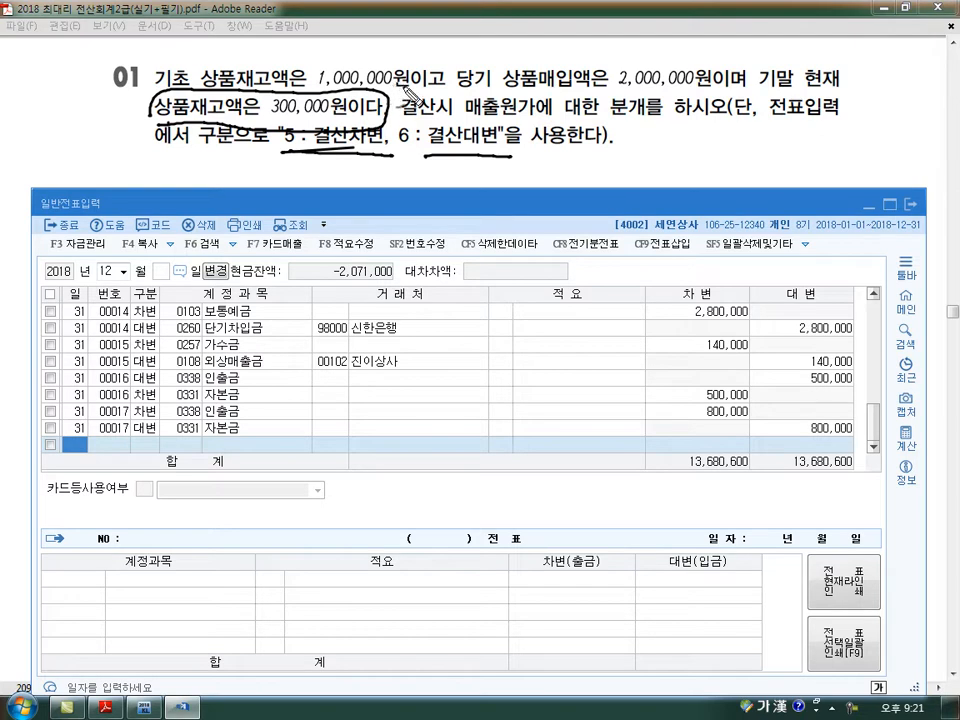
mouse_move(504, 164)
mouse_down()
mouse_move(505, 198)
mouse_move(605, 188)
mouse_up()
mouse_move(463, 216)
mouse_down()
mouse_move(495, 215)
mouse_move(481, 230)
mouse_move(569, 221)
mouse_up()
click(574, 230)
mouse_move(578, 218)
mouse_down()
mouse_move(583, 229)
mouse_move(600, 218)
mouse_move(533, 147)
mouse_move(645, 236)
mouse_move(698, 211)
mouse_move(770, 217)
mouse_move(799, 205)
mouse_move(850, 218)
mouse_up()
click(834, 214)
mouse_move(854, 208)
mouse_down()
mouse_move(868, 218)
mouse_move(903, 212)
mouse_up()
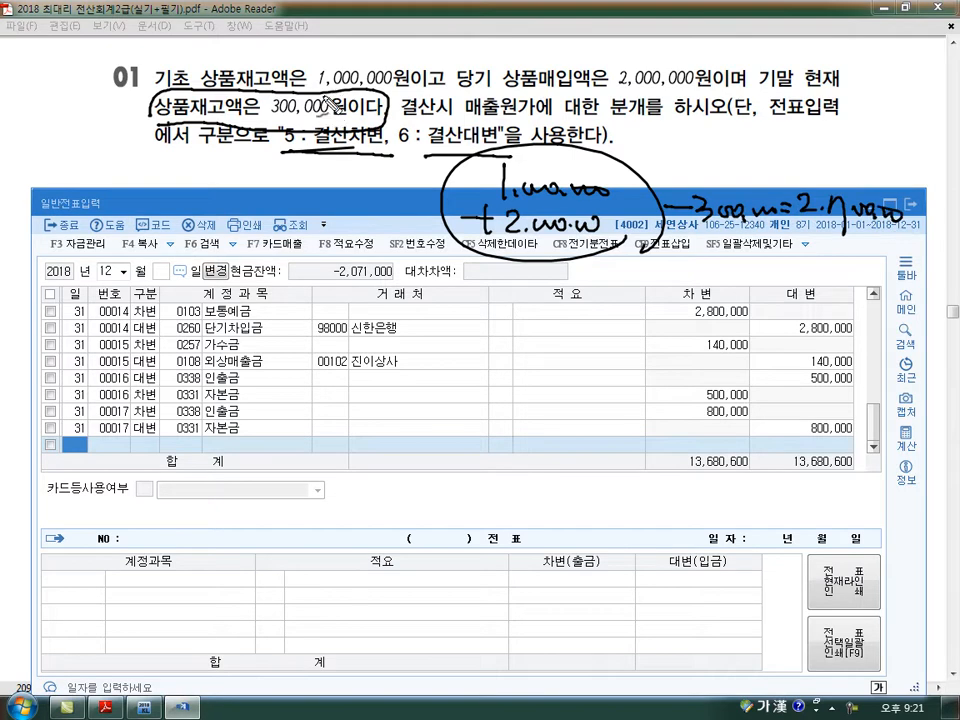
drag(316, 96, 445, 96)
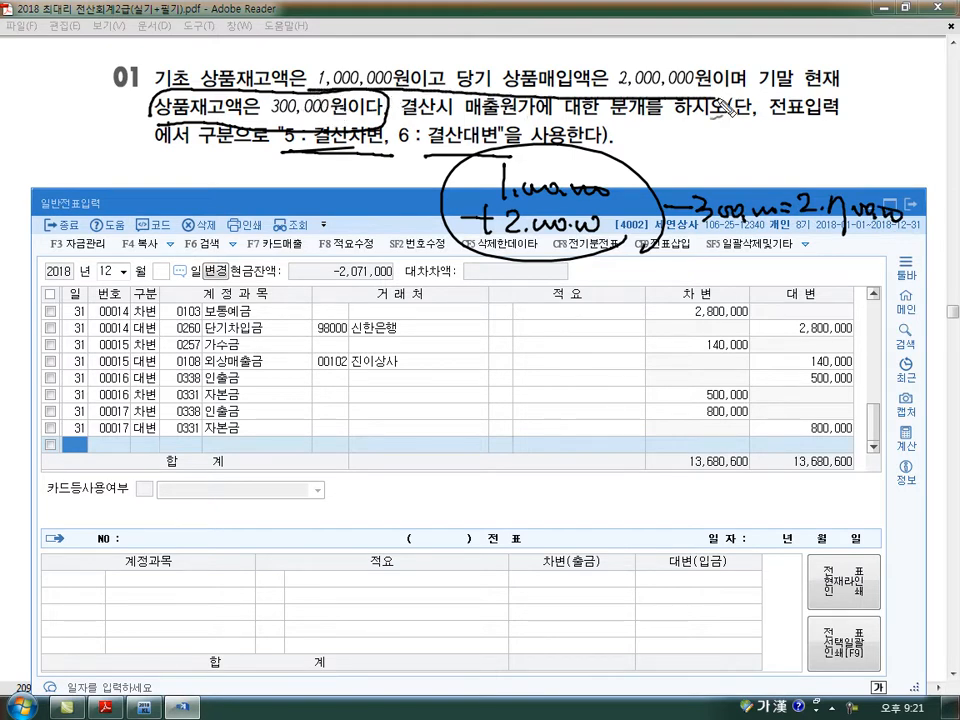
key(Escape)
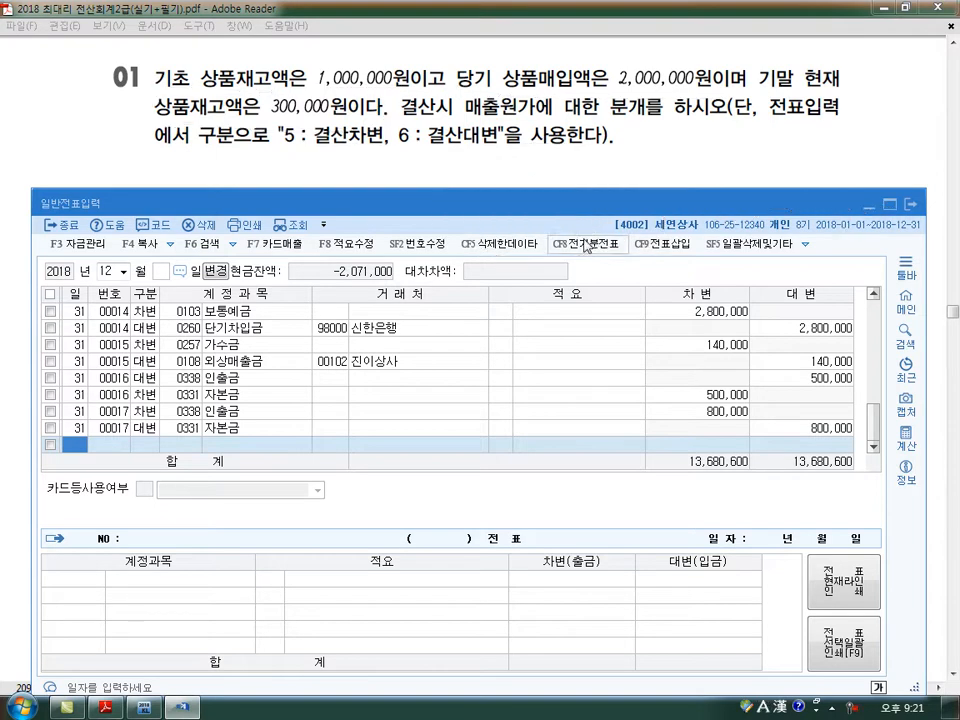
- Open the 합계잔액시산표 in KcLep for December 31, 2018 and look up the 상품 balance
click(147, 708)
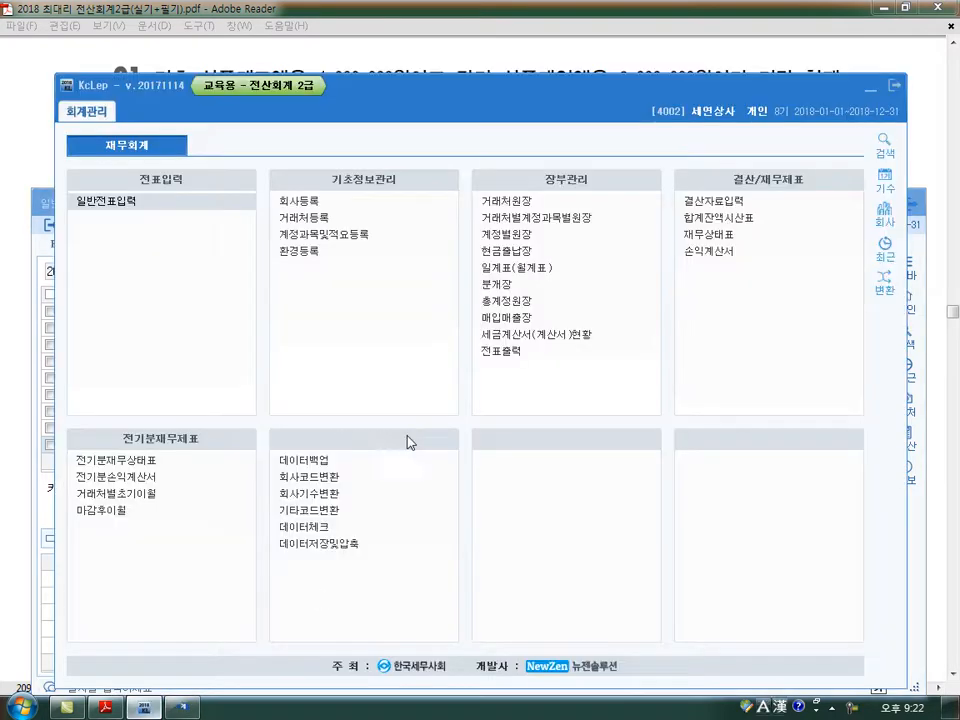
click(726, 220)
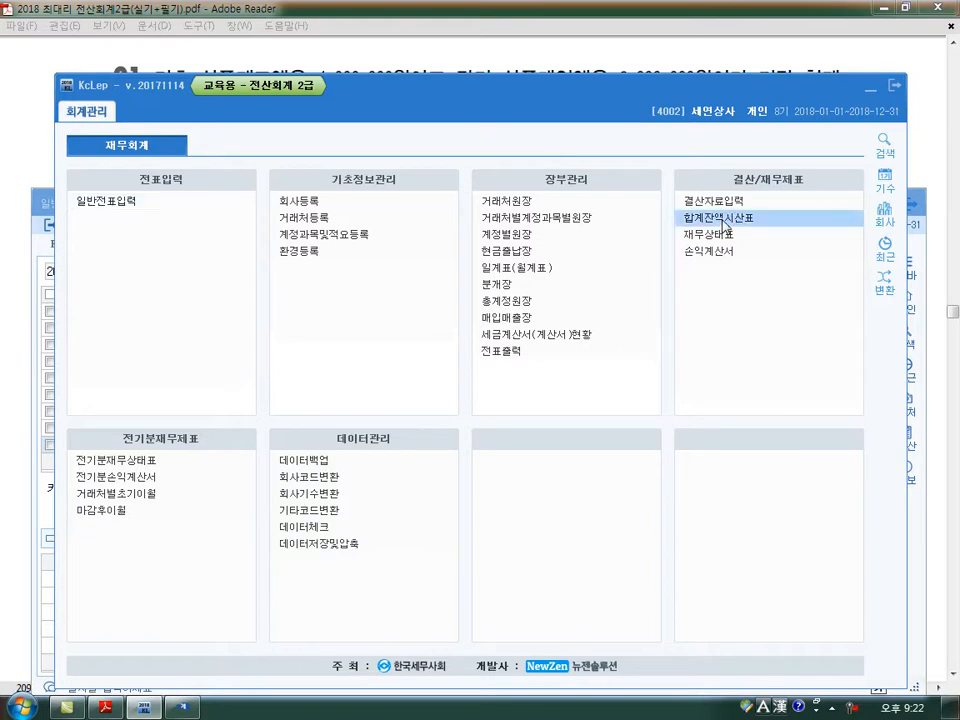
text(12)
key(Return)
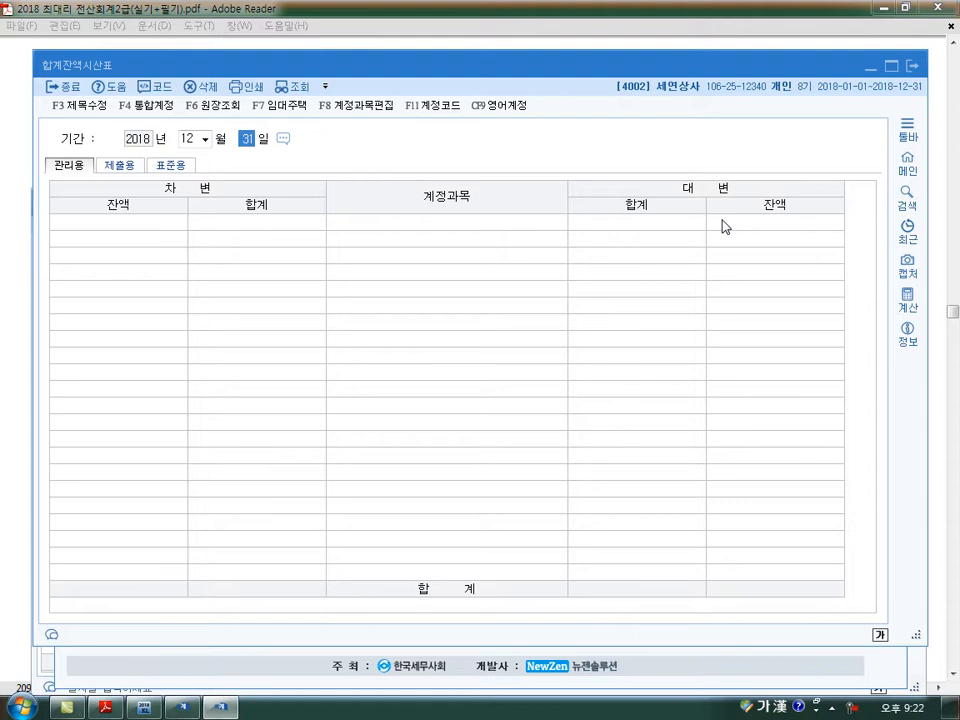
key(Return)
click(109, 707)
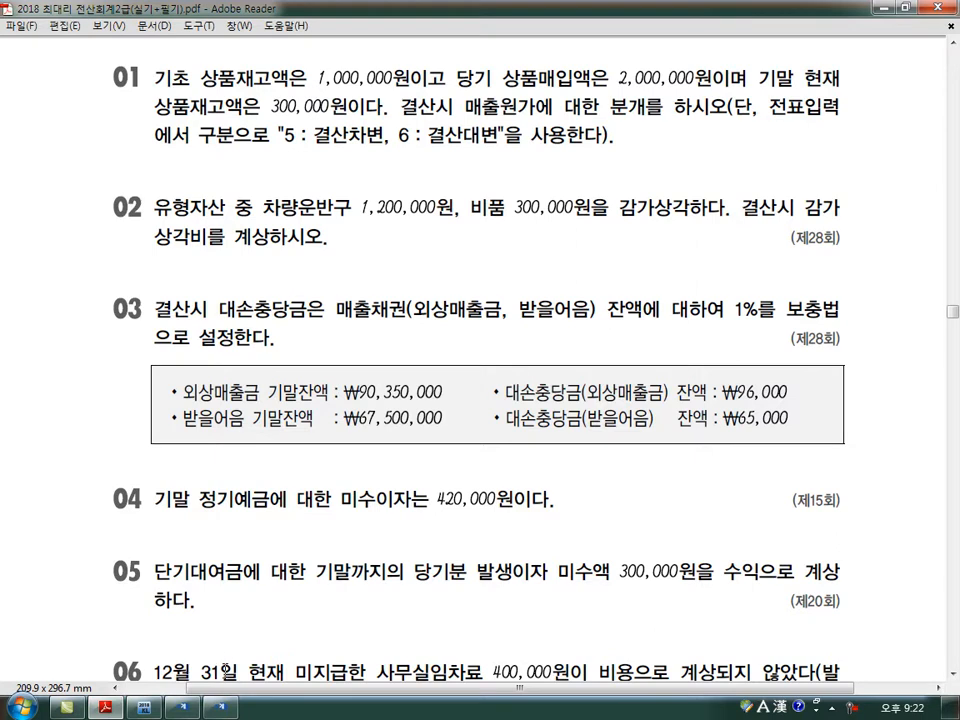
key(alt+Tab)
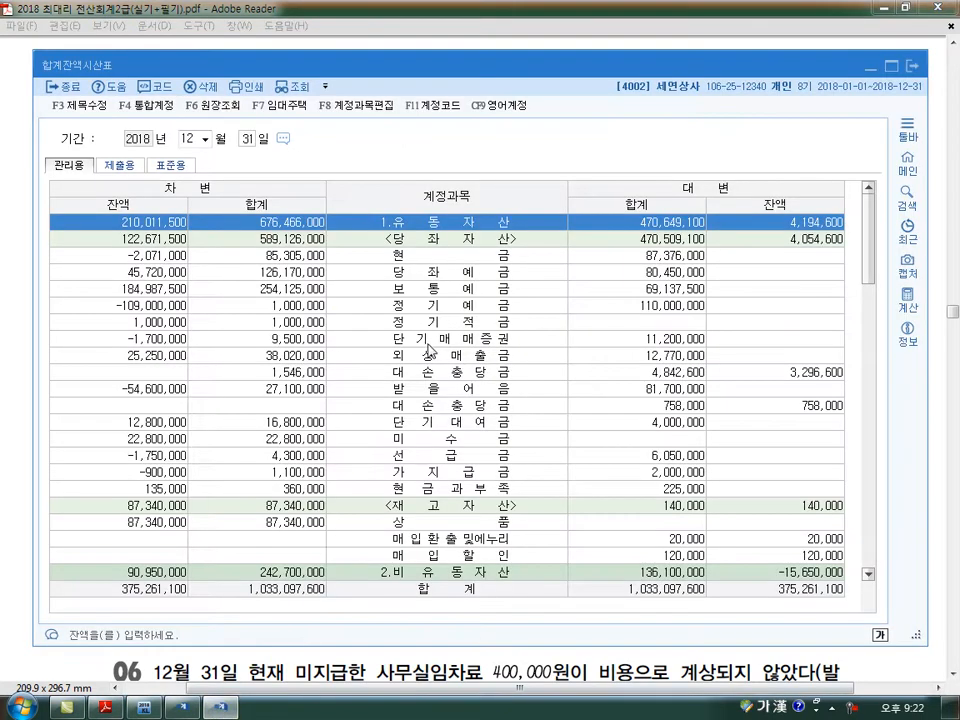
scroll(428, 350, down, 3)
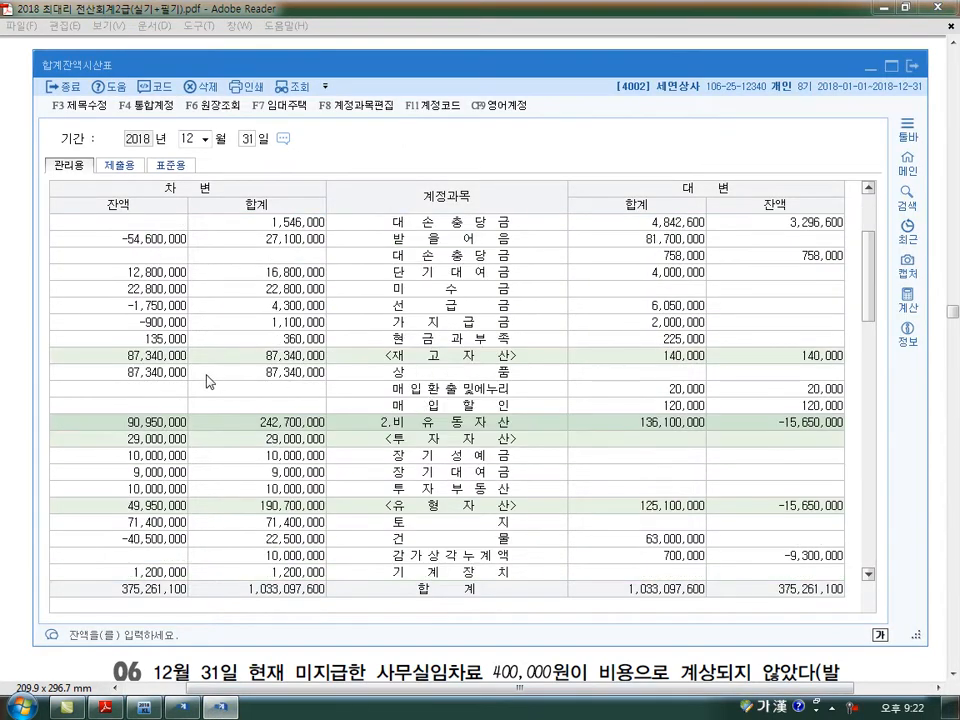
click(147, 374)
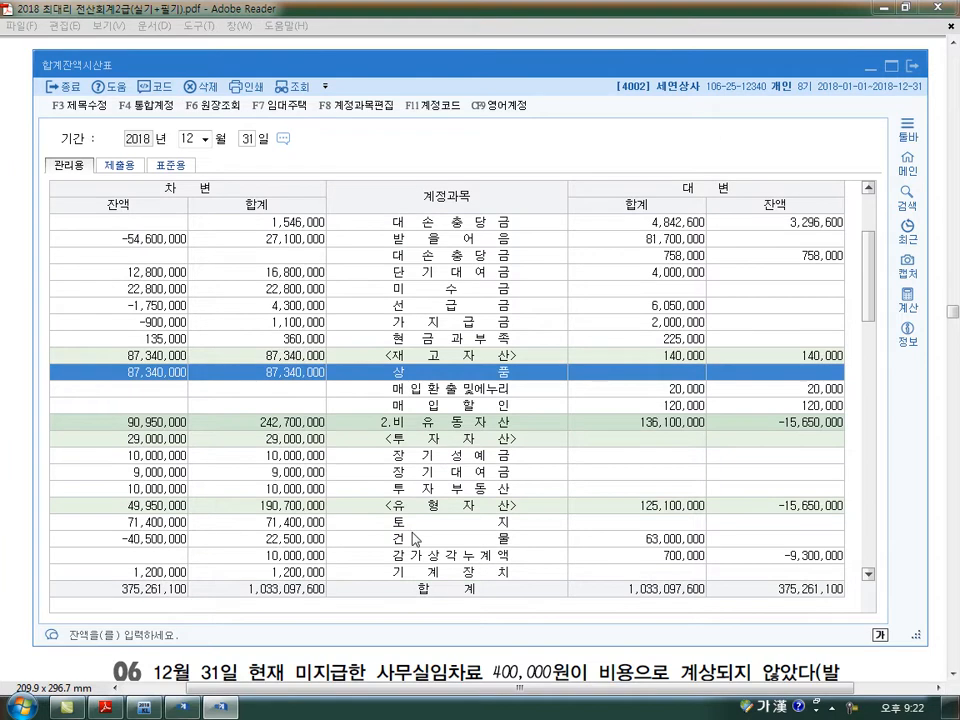
- Annotate the 상품 row with the example calculation 3,000,000 − 300,000 = 2,700,000 and clear the annotations
drag(180, 374, 119, 422)
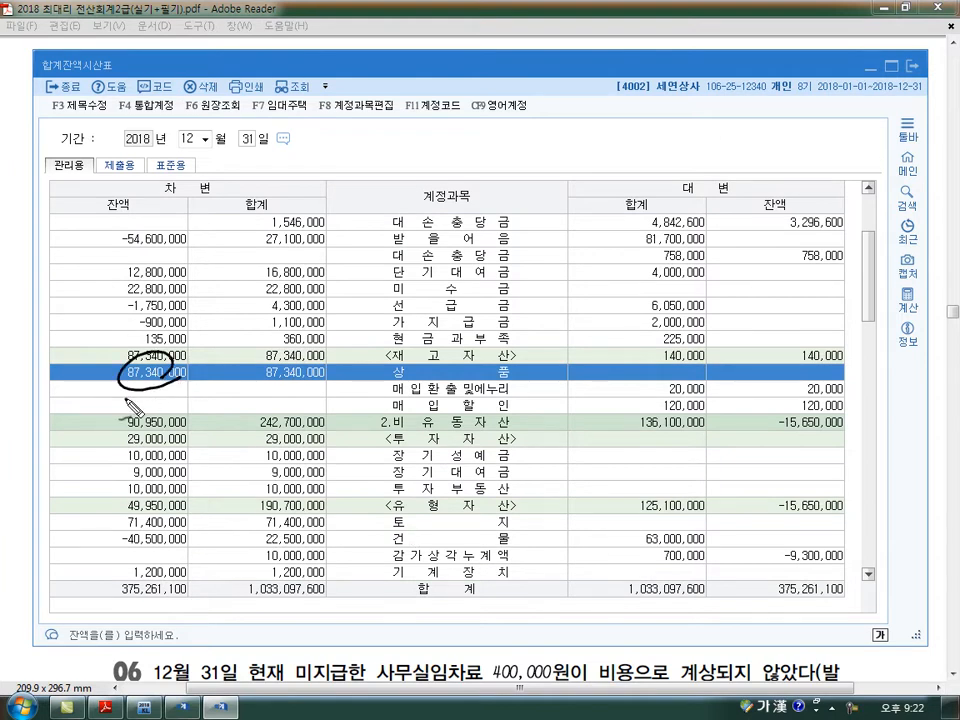
mouse_move(128, 402)
mouse_down()
mouse_move(136, 414)
mouse_move(183, 409)
mouse_up()
mouse_move(189, 398)
mouse_down()
mouse_move(227, 379)
mouse_move(190, 423)
mouse_up()
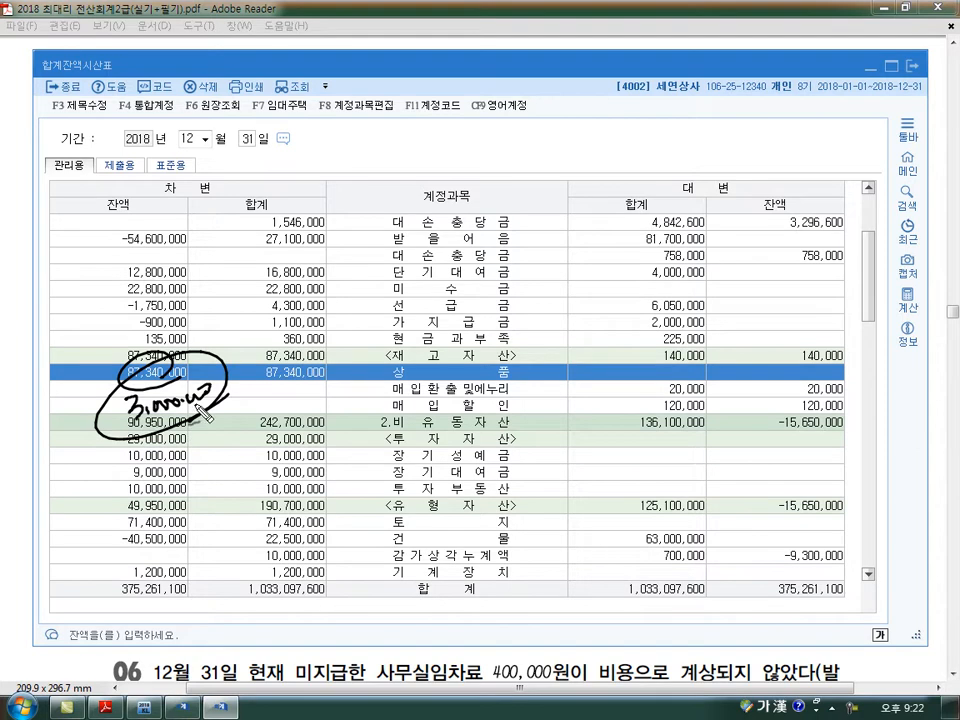
mouse_move(120, 425)
mouse_down()
mouse_move(225, 415)
mouse_move(232, 380)
mouse_move(100, 405)
mouse_up()
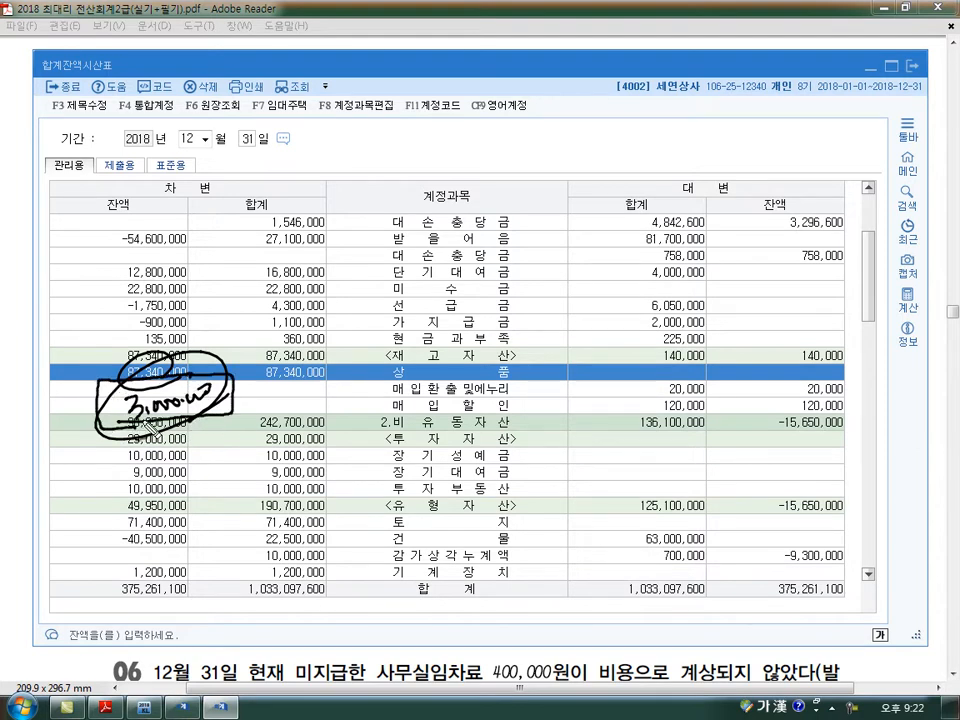
mouse_move(245, 401)
mouse_down()
mouse_move(290, 410)
mouse_move(355, 400)
mouse_move(458, 405)
mouse_up()
drag(455, 345, 428, 425)
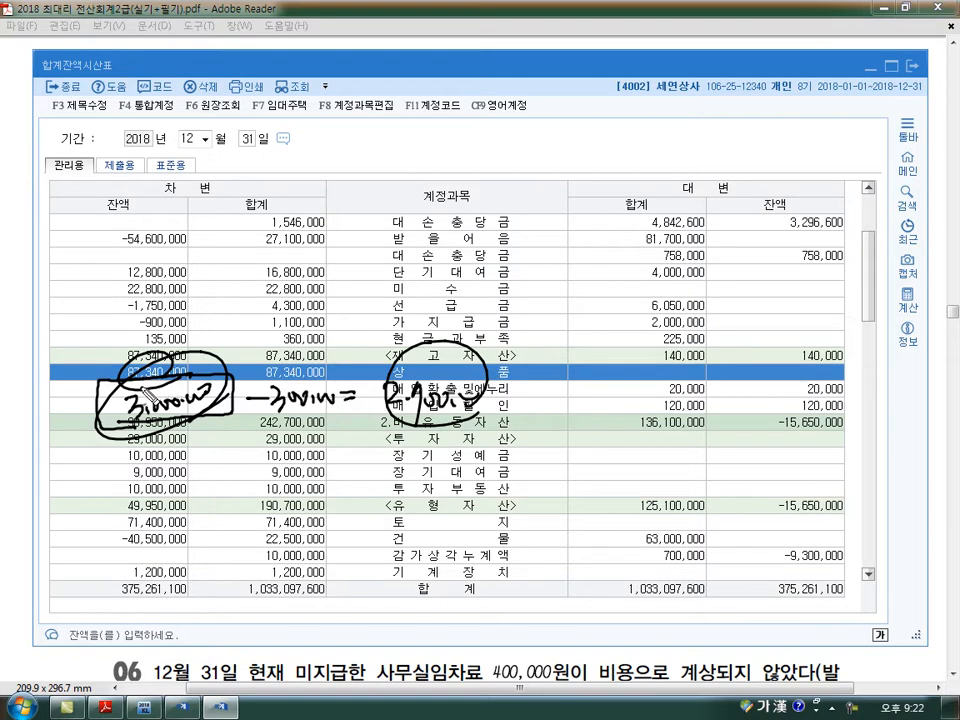
mouse_move(170, 345)
mouse_down()
mouse_move(215, 310)
mouse_move(231, 320)
mouse_up()
drag(245, 309, 267, 315)
drag(271, 304, 309, 295)
drag(465, 432, 452, 435)
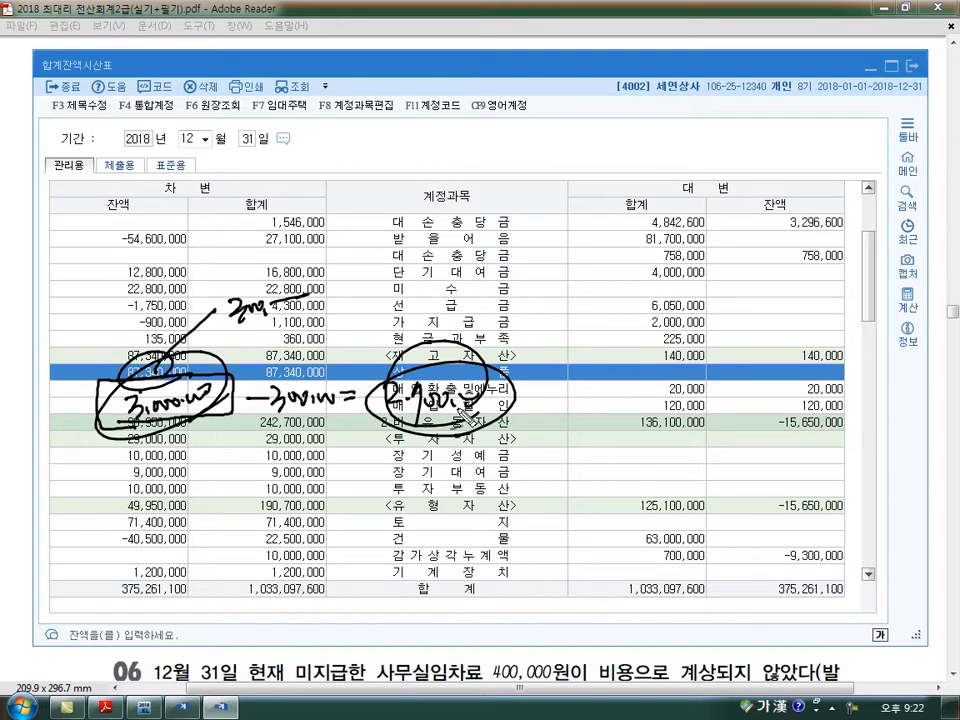
key(Escape)
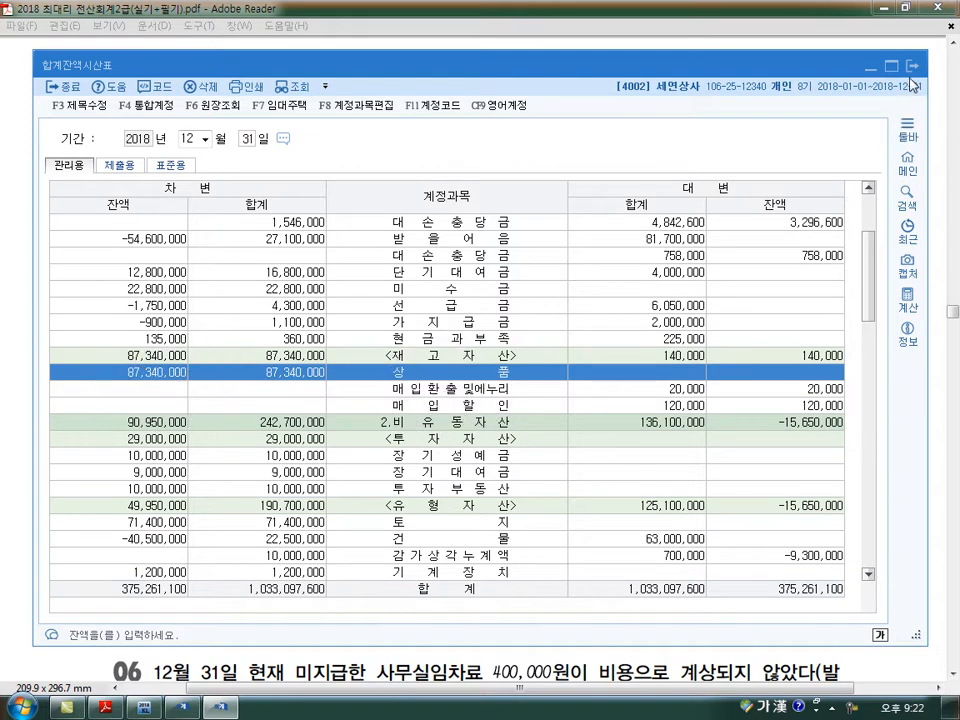
- Close the trial balance and enter a 결산대변 line in 일반전표입력 for day 31, account 0146 상품, amount 2,700,000
click(912, 67)
click(183, 708)
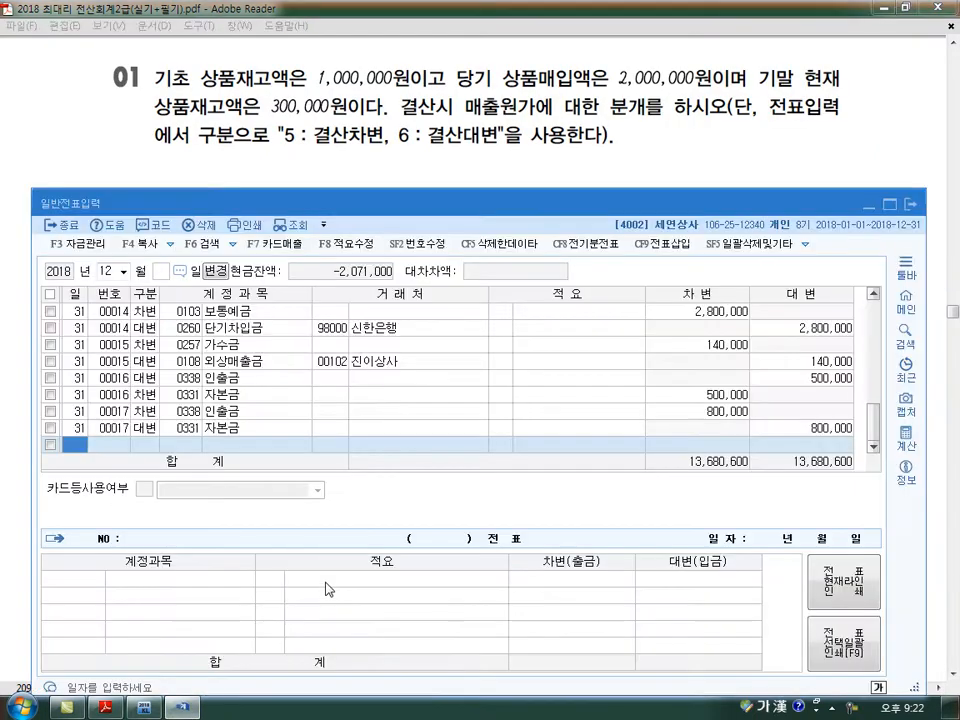
key(Return)
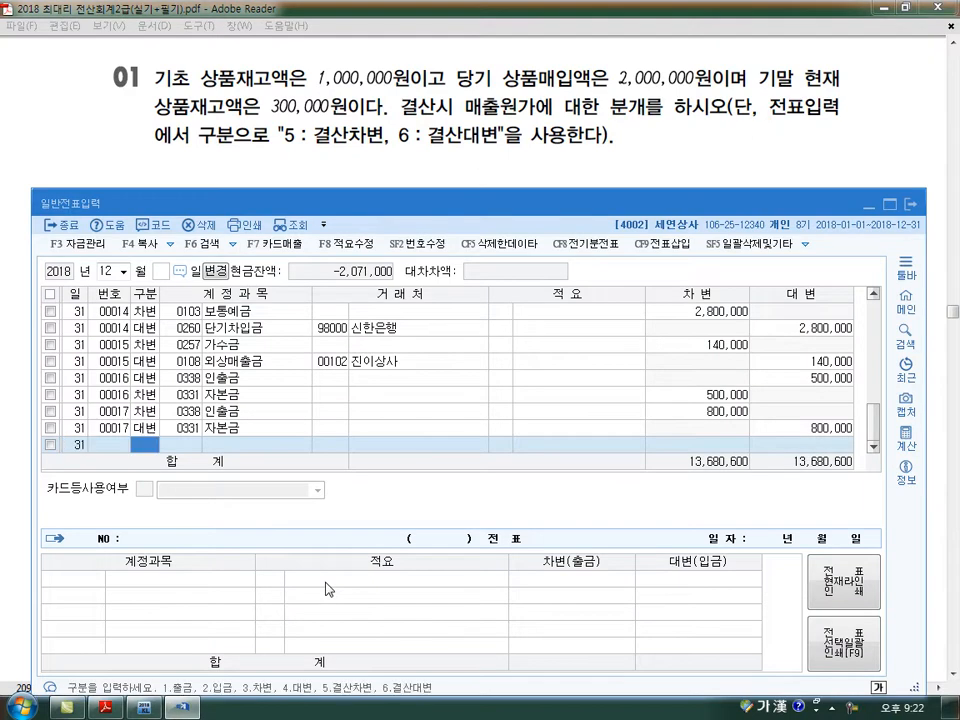
key(4)
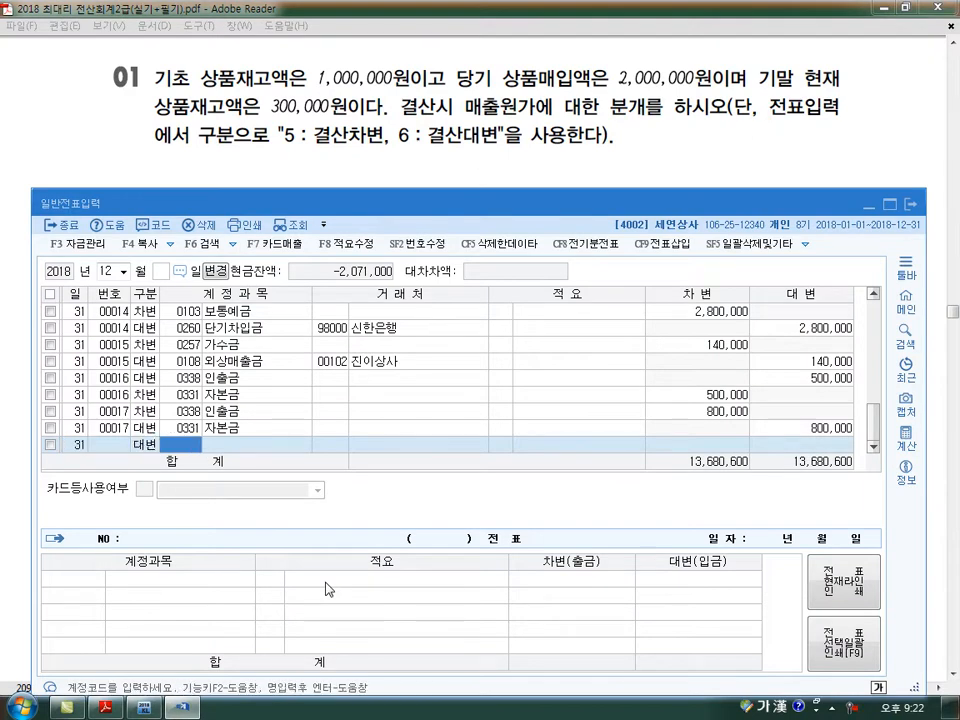
key(Left)
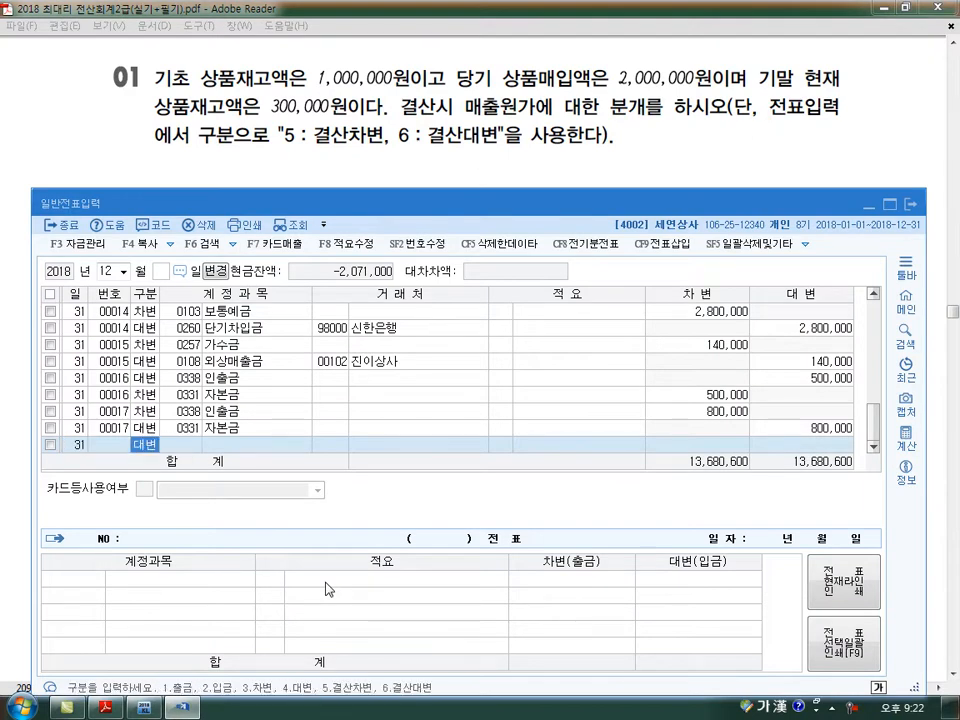
text(6146)
key(Return)
key(Return)
text(2,700,000)
- Add the matching 결산차변 line for account 0451 상품매출원가 with 2,700,000
key(Return)
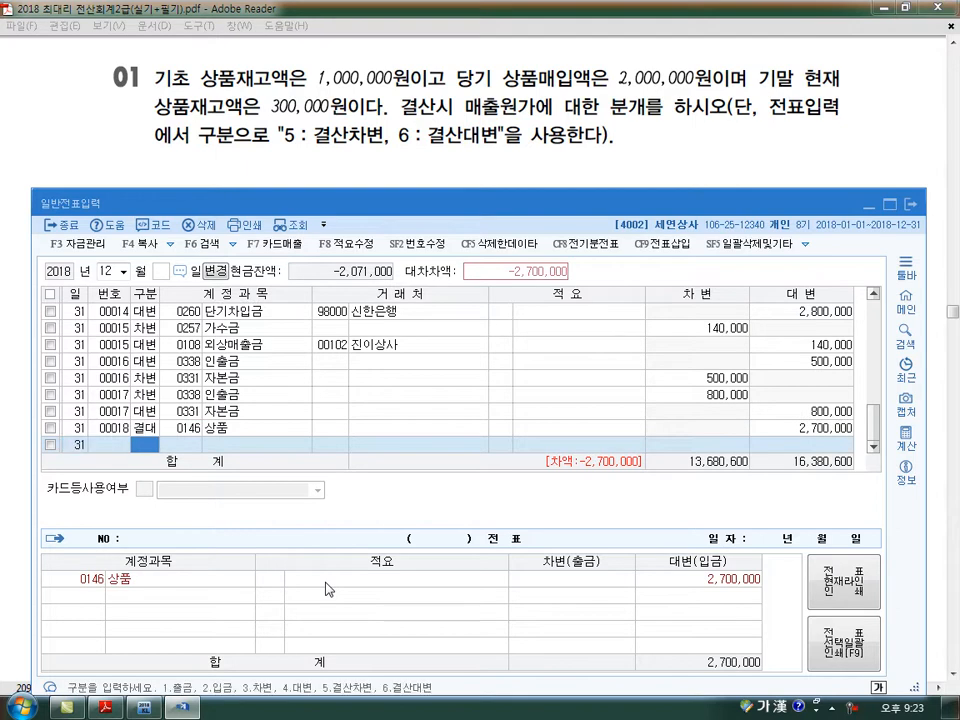
text(5)
key(Return)
text(451)
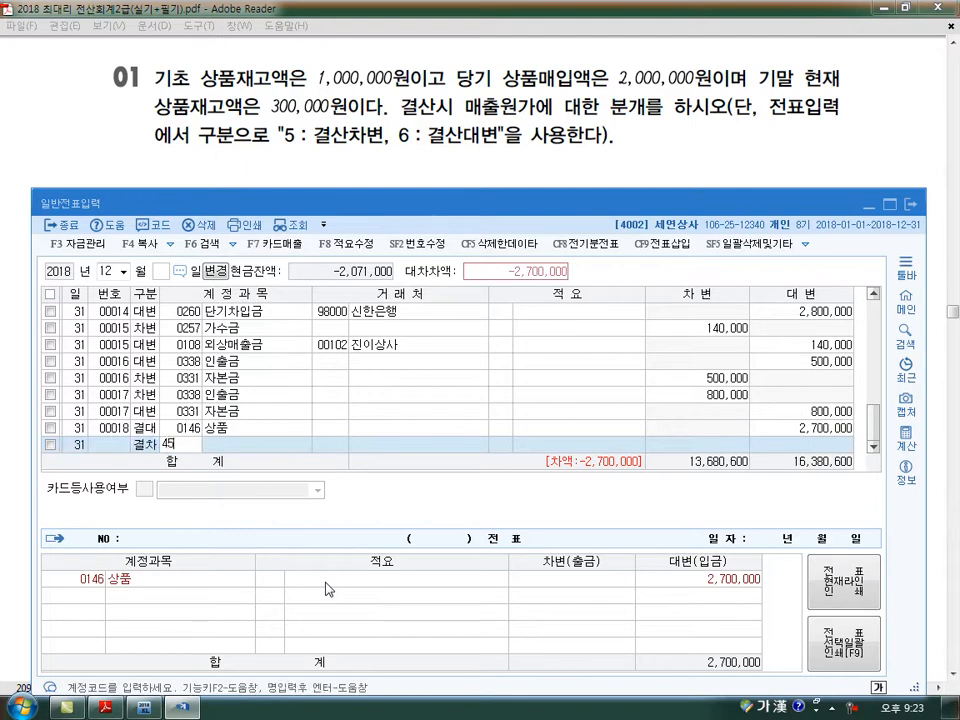
key(Return)
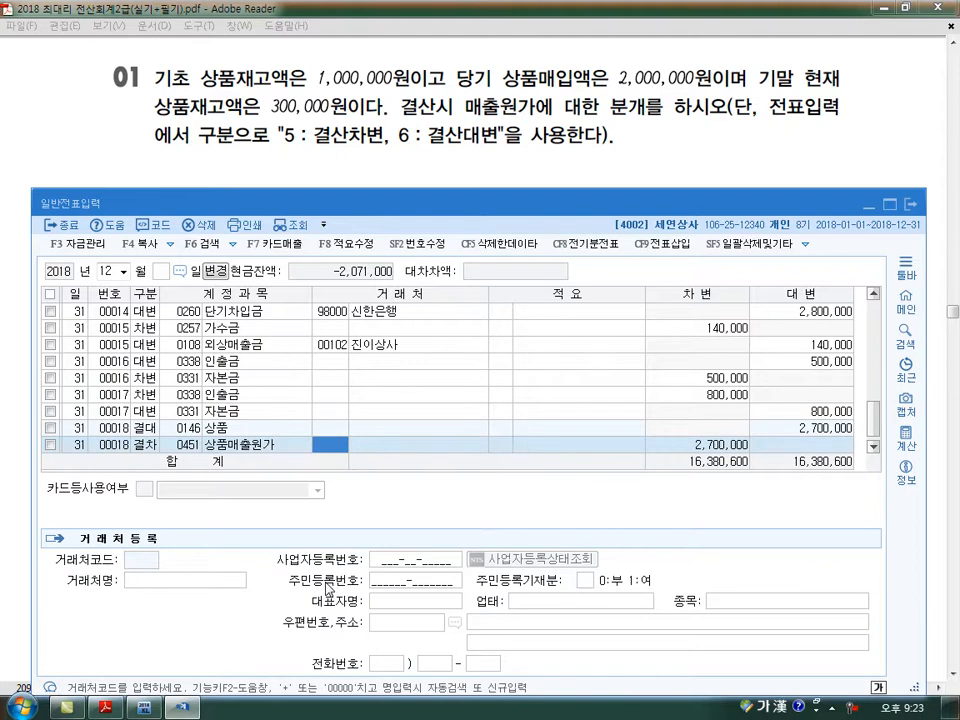
key(Return)
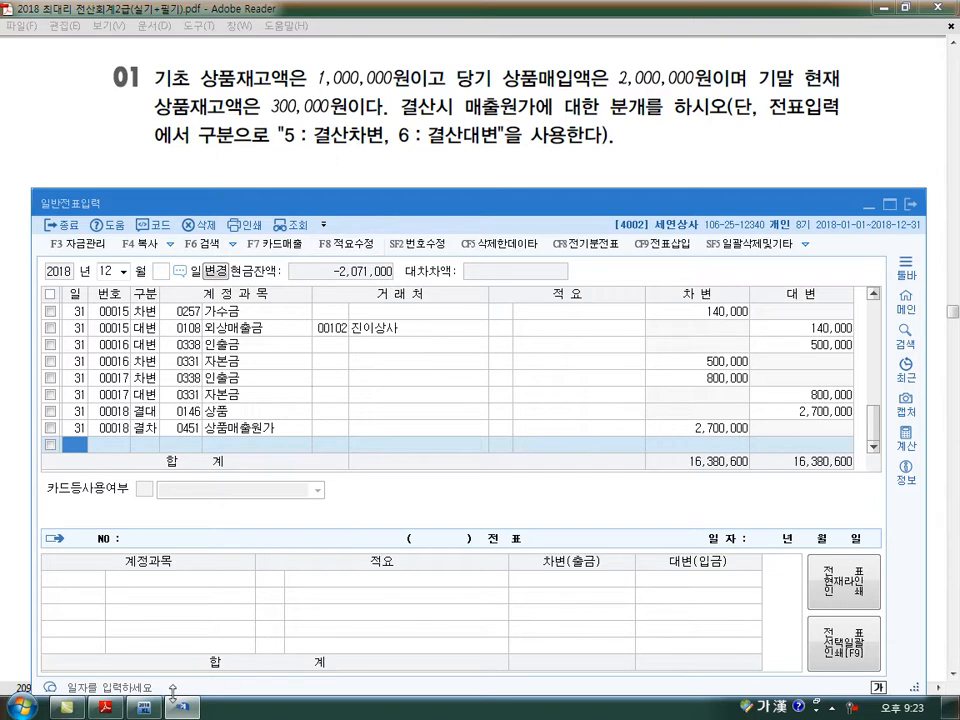
- Reopen the 합계잔액시산표 to check the 상품 balance after the closing entry, and close it
click(145, 707)
click(735, 222)
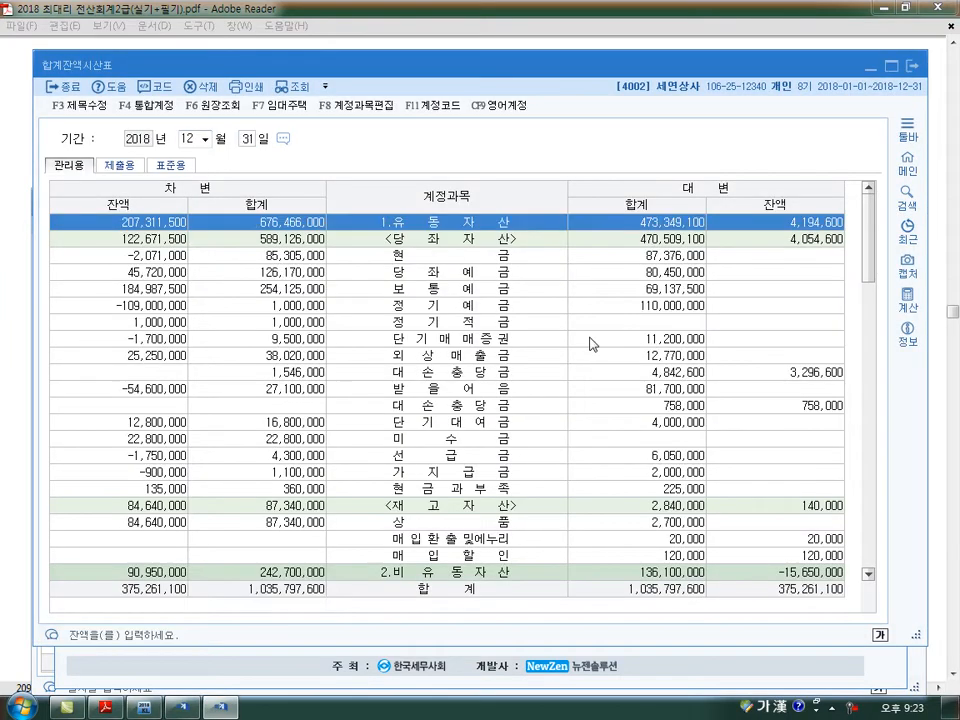
click(166, 522)
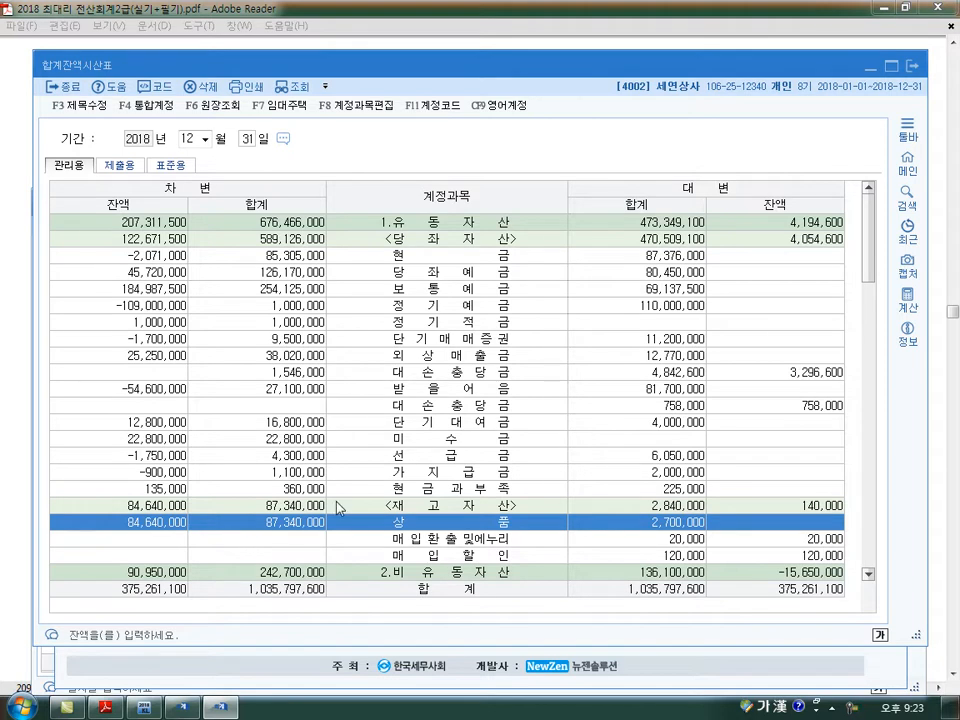
click(911, 66)
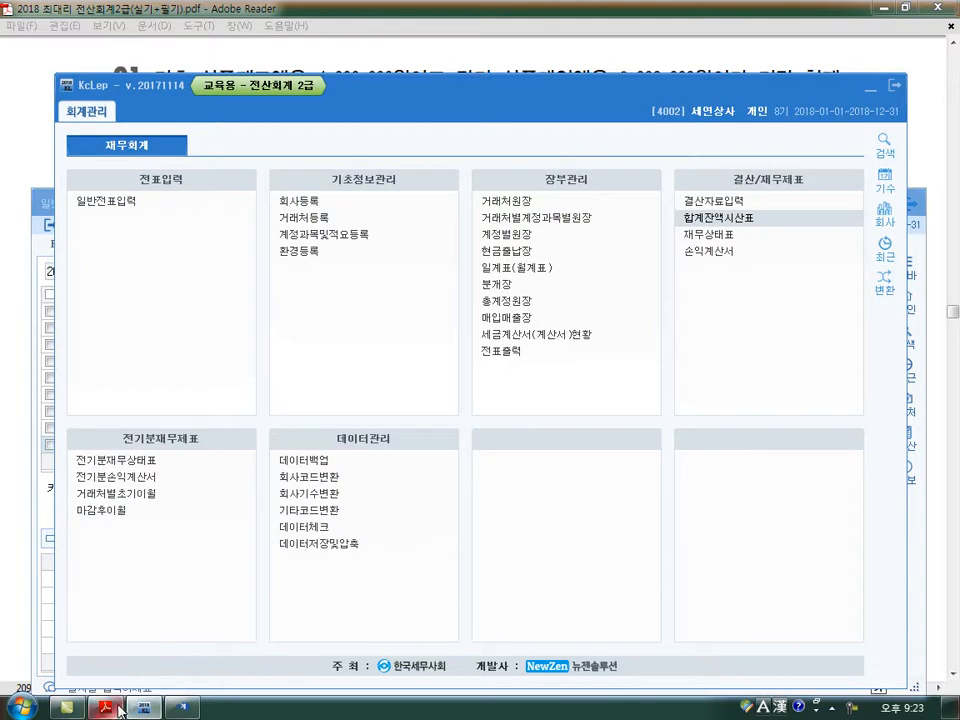
- Return to 일반전표입력 with textbook problem 02 in view and start a new voucher line for day 31
click(143, 711)
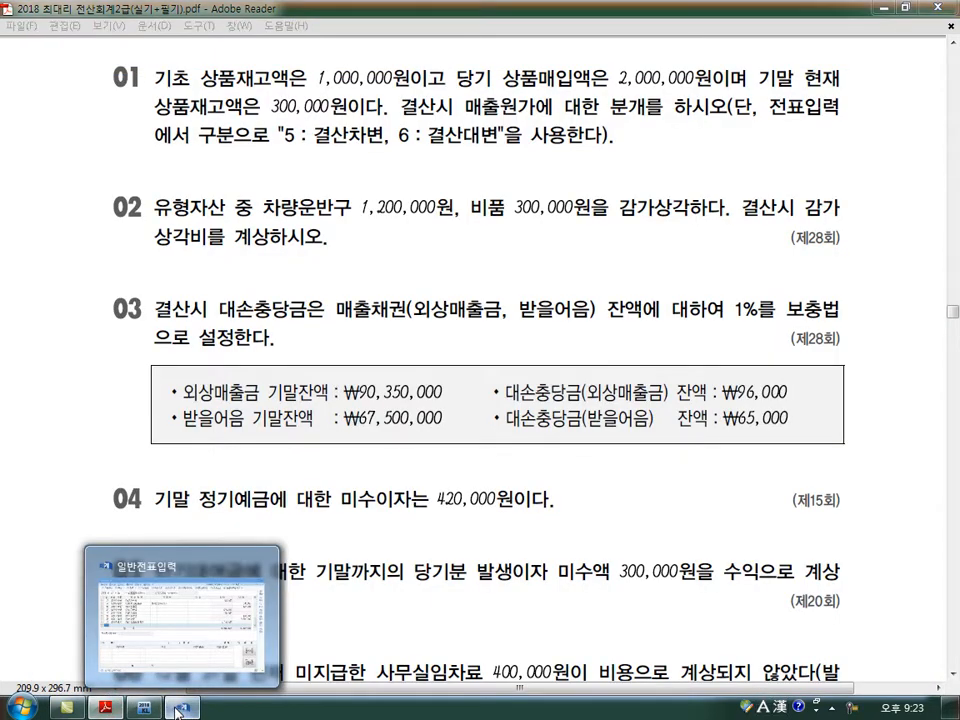
click(177, 711)
scroll(446, 580, down, 3)
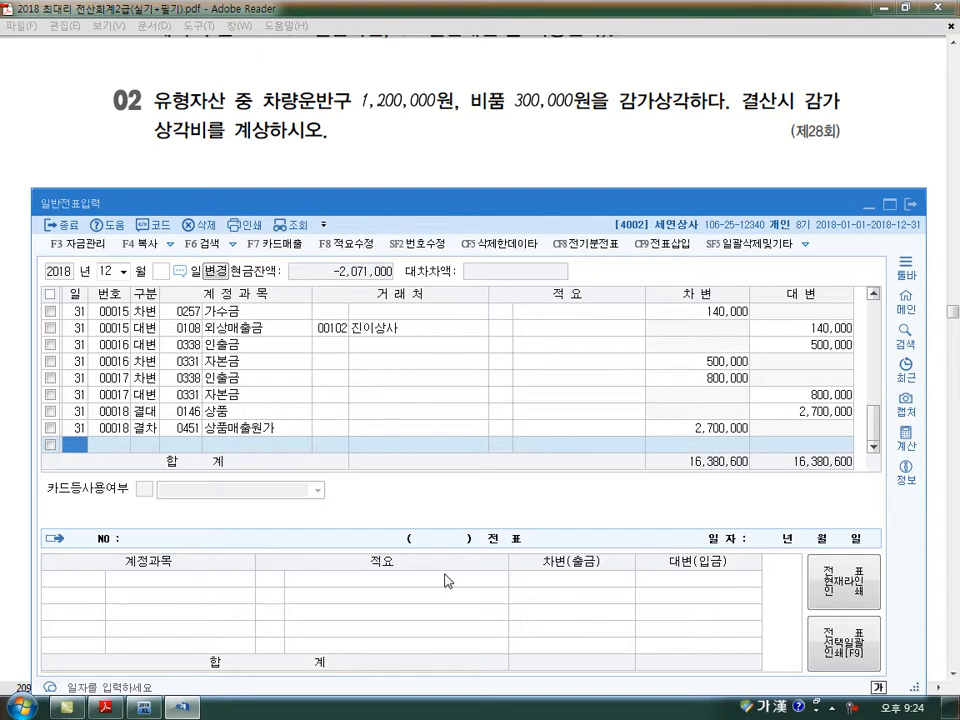
text(31)
key(Return)
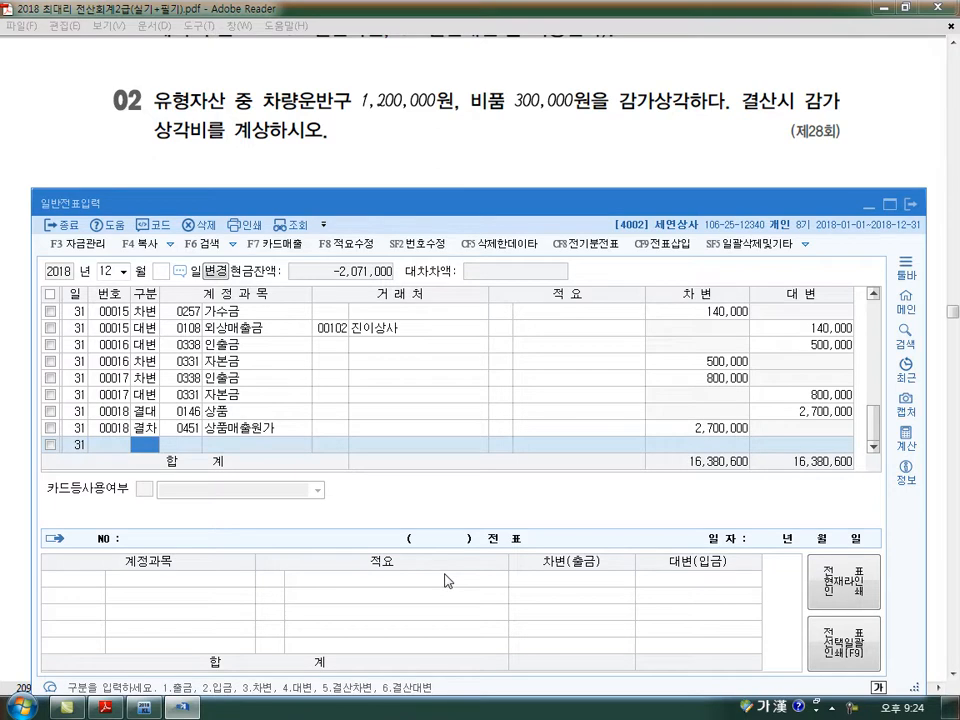
key(Up)
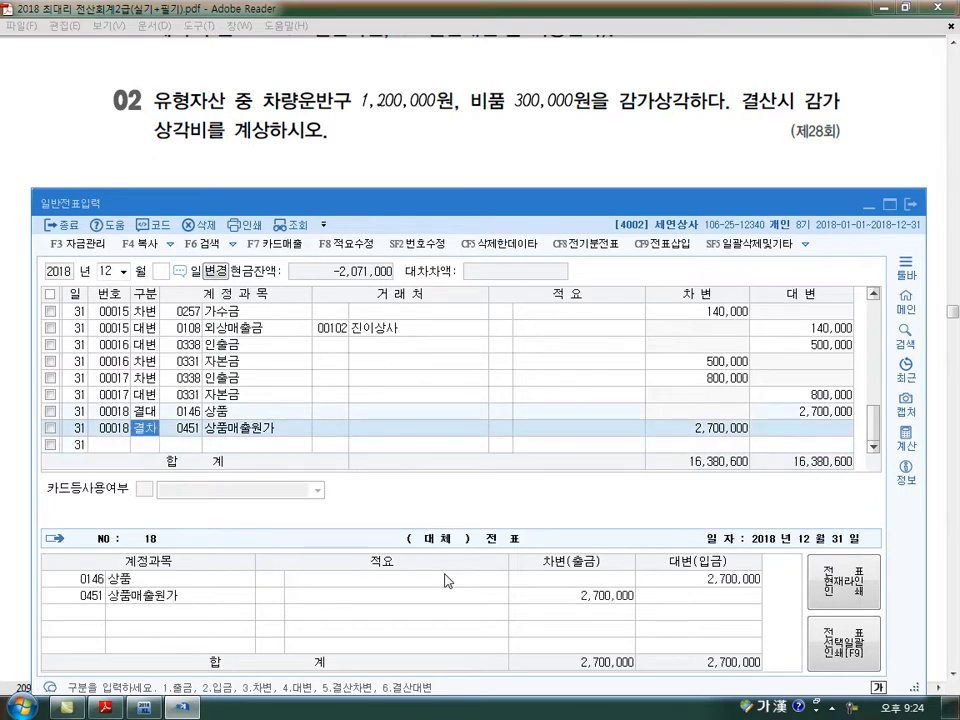
key(Down)
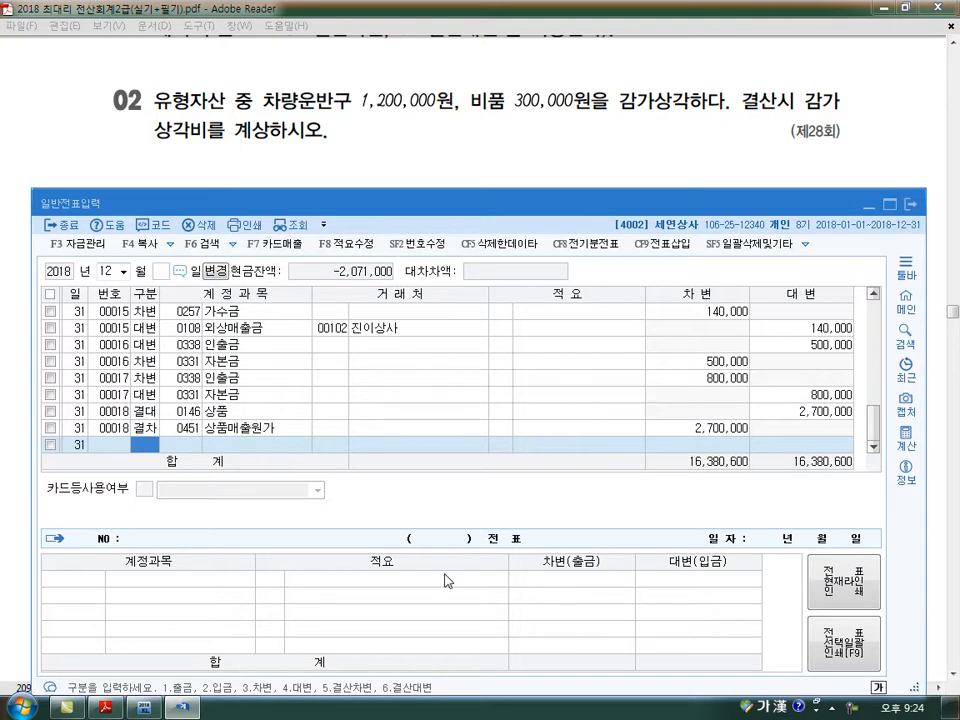
- Make it a 대변 line for account 0209 감가상각누계액 (차량운반구) with the amount 1,200,000
text(4)
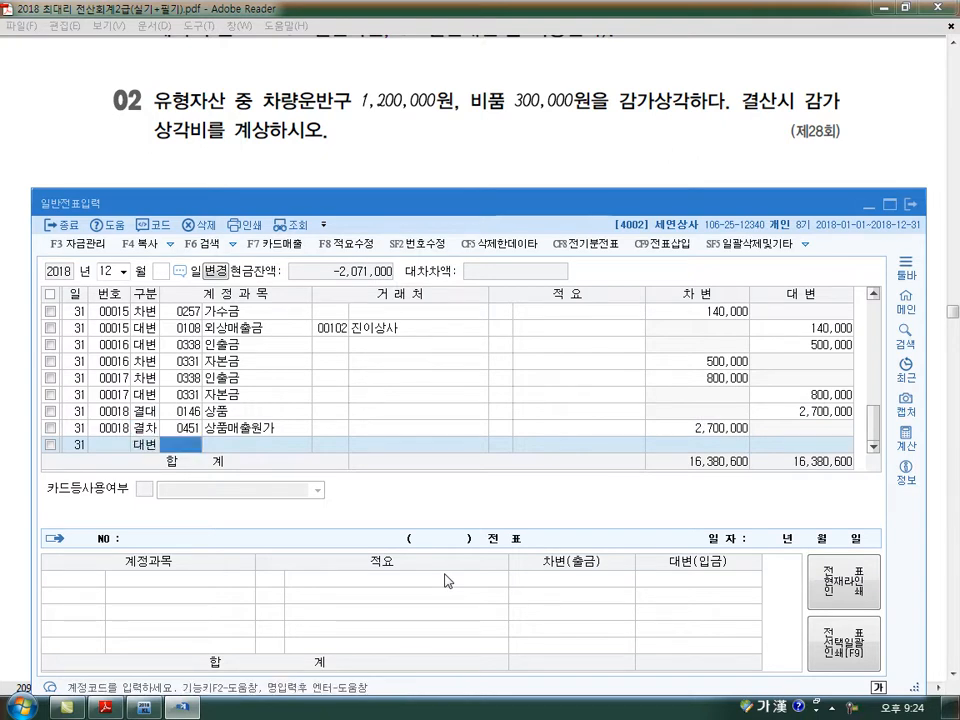
text(감가)
key(Return)
key(Down)
key(Down)
key(Down)
key(Down)
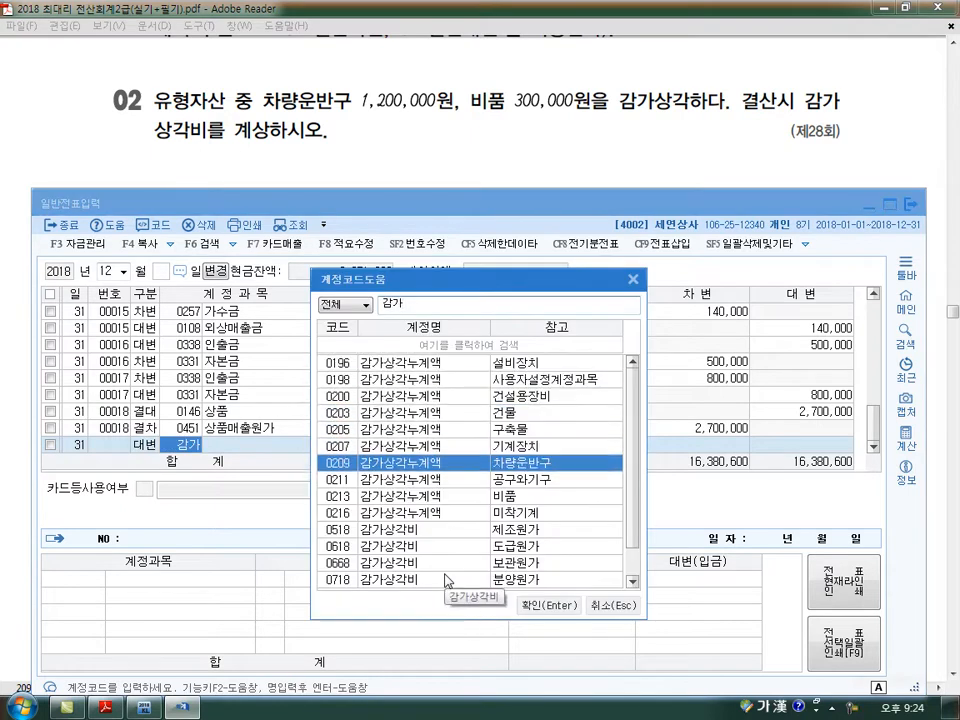
key(Return)
key(Return)
key(Return)
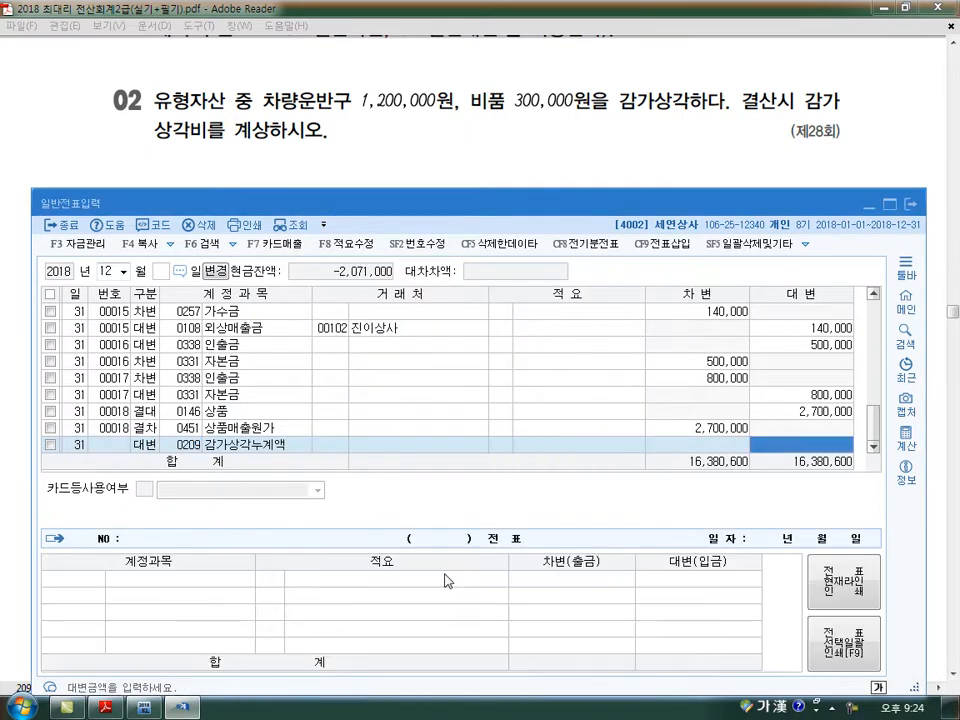
text(1200000)
- Add a second 대변 line for day 31 with account 0213 감가상각누계액 (비품), amount 300,000
key(Return)
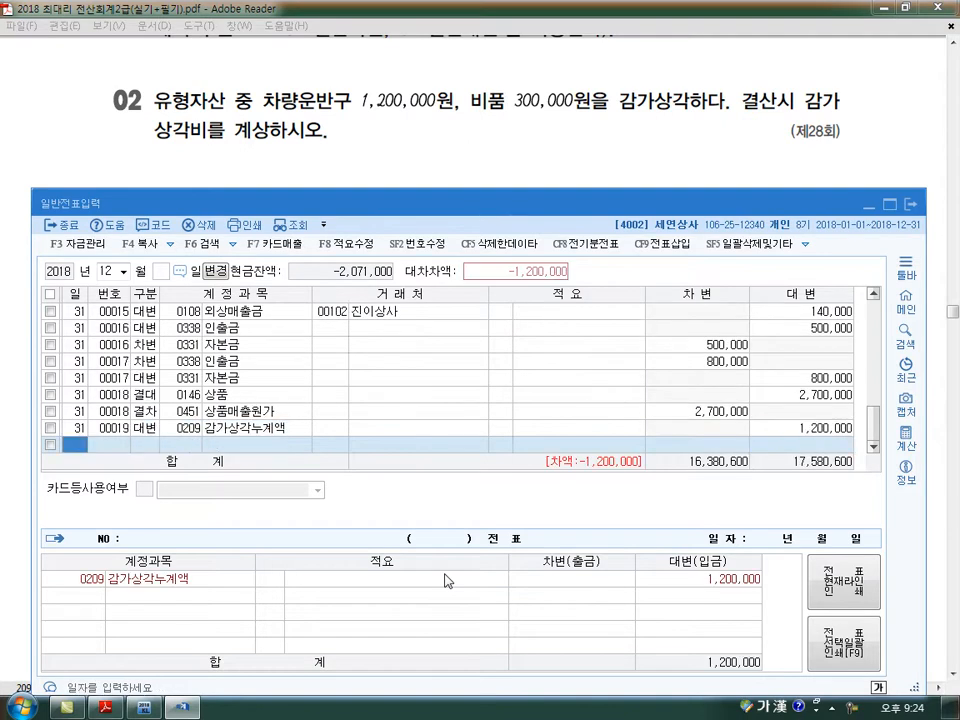
text(212)
key(Return)
key(Left)
text(213)
key(Return)
key(Return)
key(Return)
text(300,000)
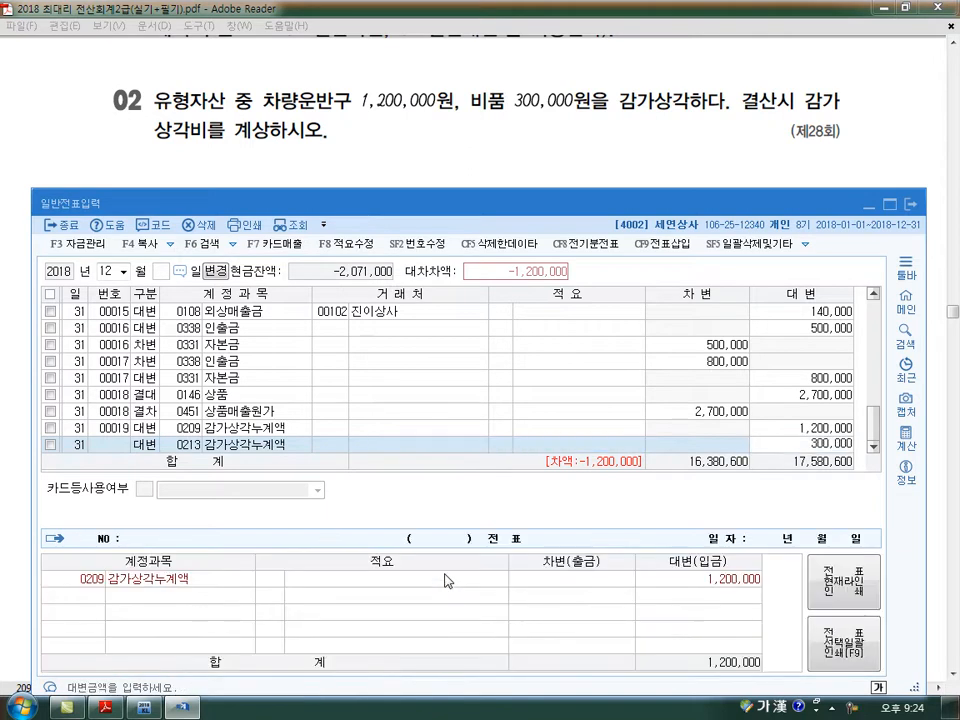
key(Return)
key(Return)
- Balance the depreciation voucher with a 차변 line for account 0818 감가상각비, amount 1,500,000
text(38)
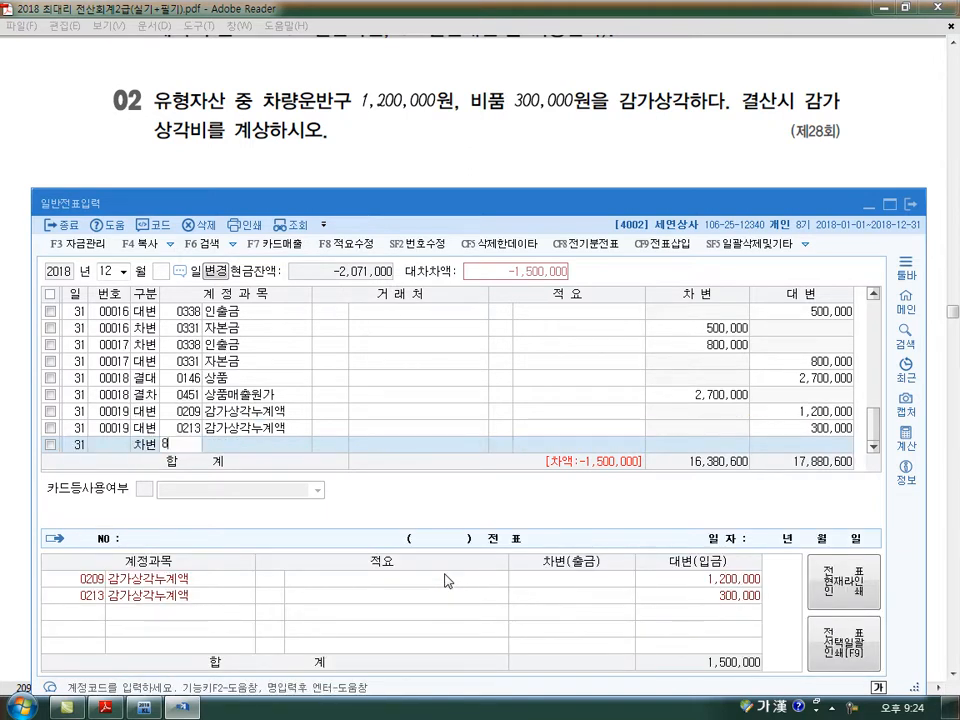
key(Return)
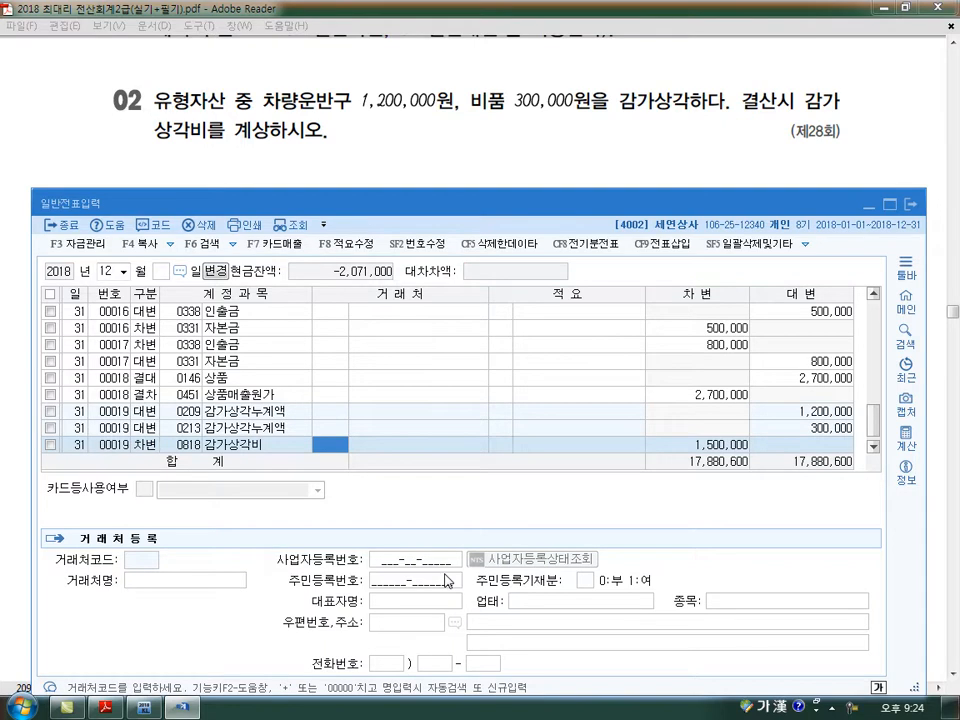
key(Down)
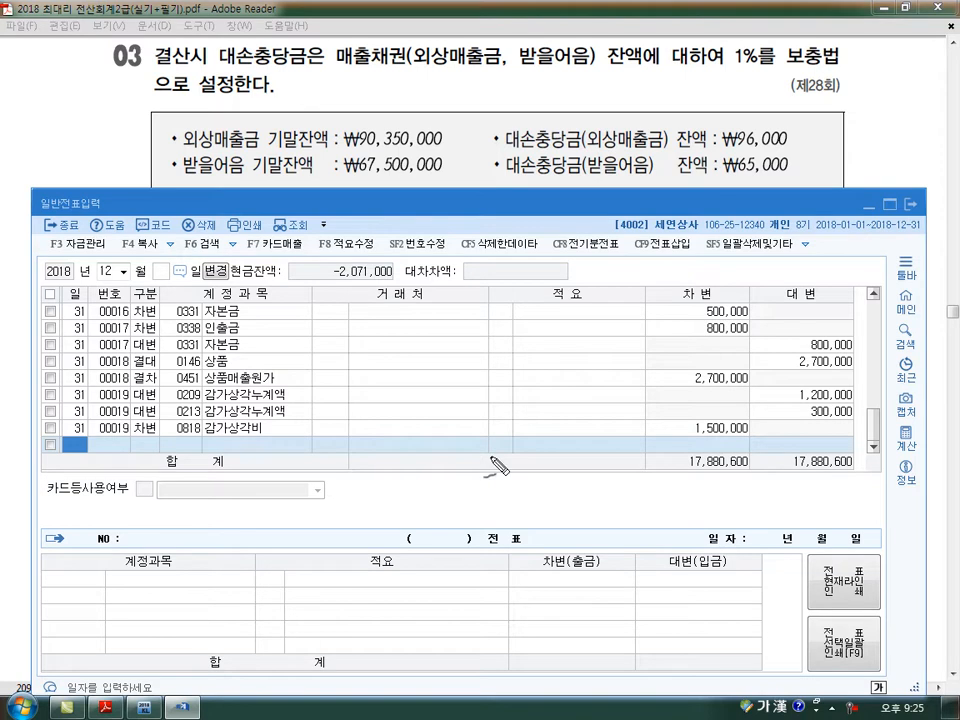
- Annotate problem 03 with the ending balances × 1% minus the existing 대손충당금 balances, and clear the markings
mouse_move(387, 120)
mouse_down()
mouse_move(350, 192)
mouse_move(338, 140)
mouse_move(385, 99)
mouse_move(462, 176)
mouse_move(460, 163)
mouse_up()
drag(461, 148, 474, 160)
mouse_move(483, 147)
mouse_down()
mouse_move(484, 165)
mouse_move(490, 152)
mouse_up()
mouse_move(499, 142)
mouse_down()
mouse_move(489, 169)
mouse_move(500, 163)
mouse_up()
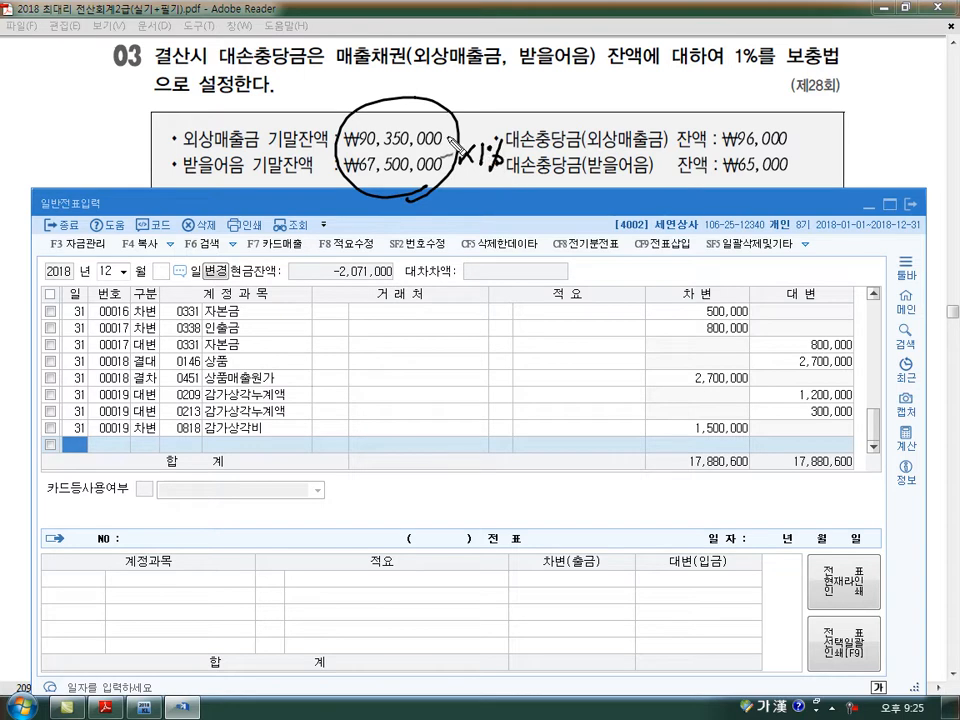
drag(680, 140, 716, 138)
drag(792, 138, 811, 145)
drag(841, 132, 848, 138)
drag(692, 161, 714, 163)
drag(793, 166, 809, 165)
drag(794, 171, 832, 169)
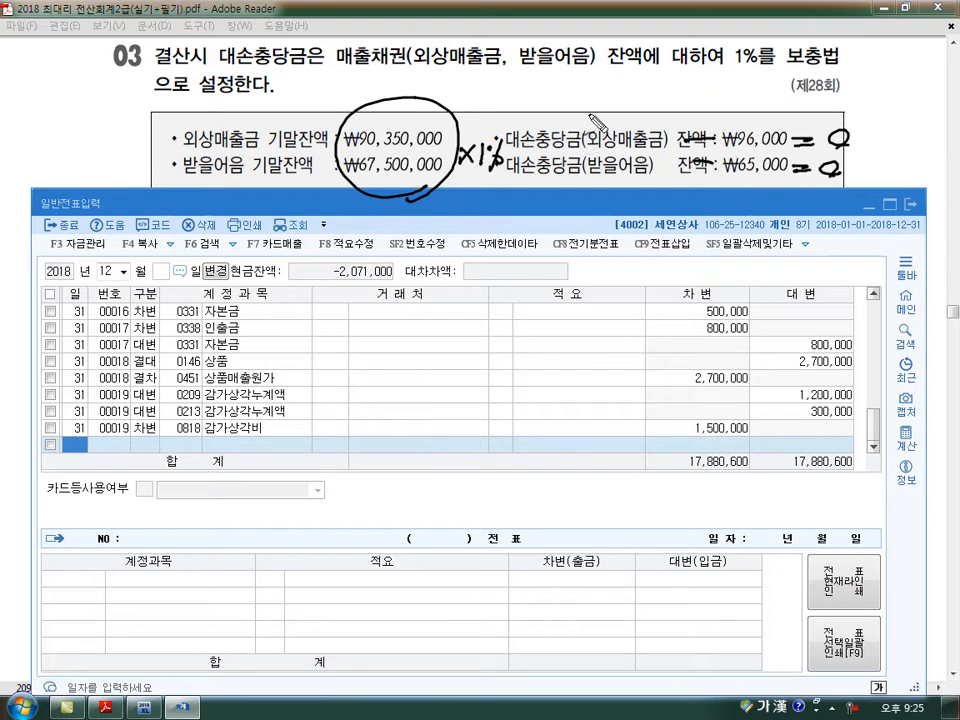
drag(591, 114, 442, 182)
drag(468, 114, 563, 174)
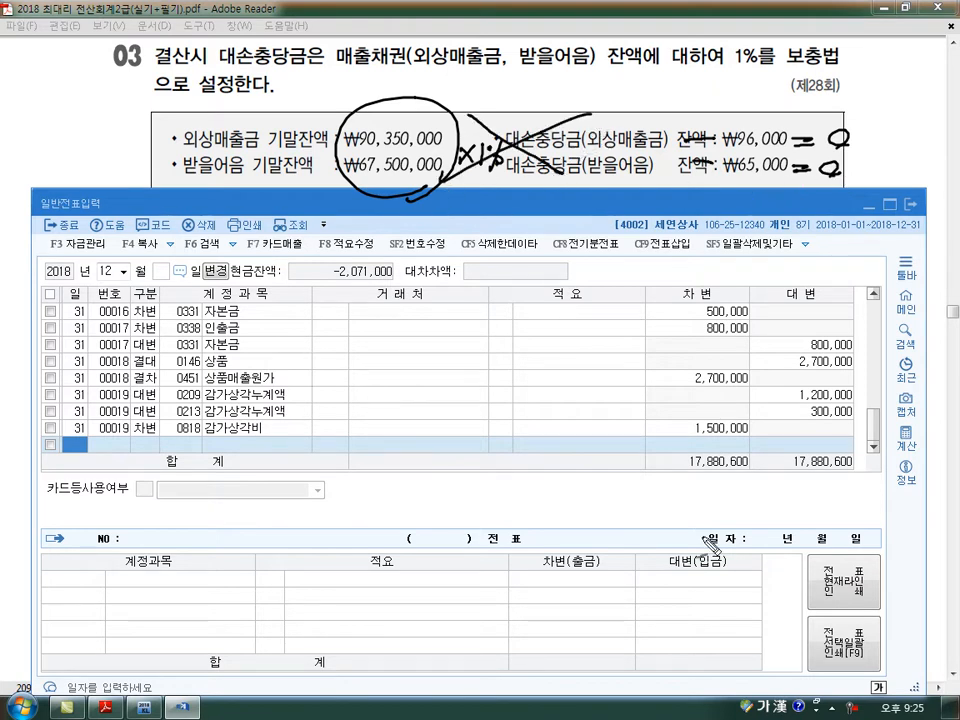
key(Escape)
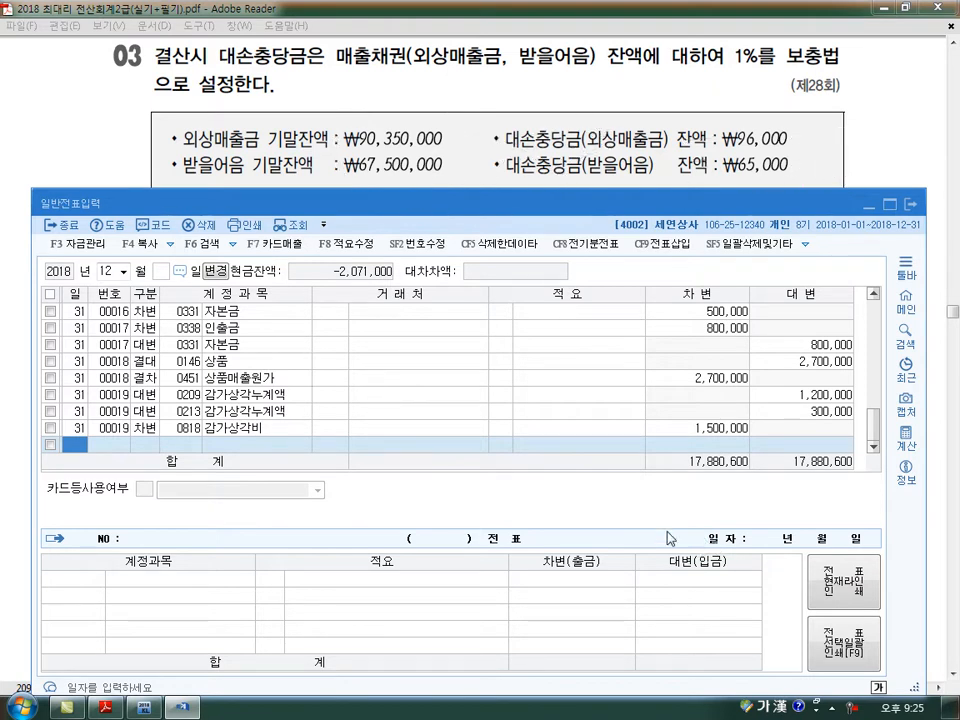
- Open the 합계잔액시산표 for month 12 and examine the 외상매출금 and 받을어음 balances
click(144, 708)
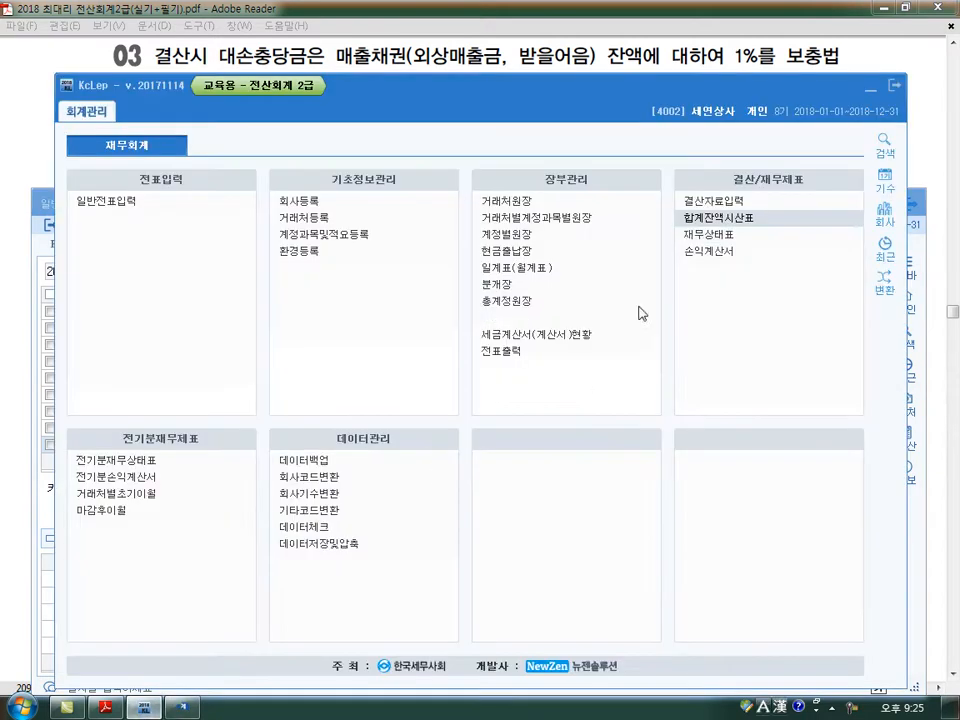
click(729, 222)
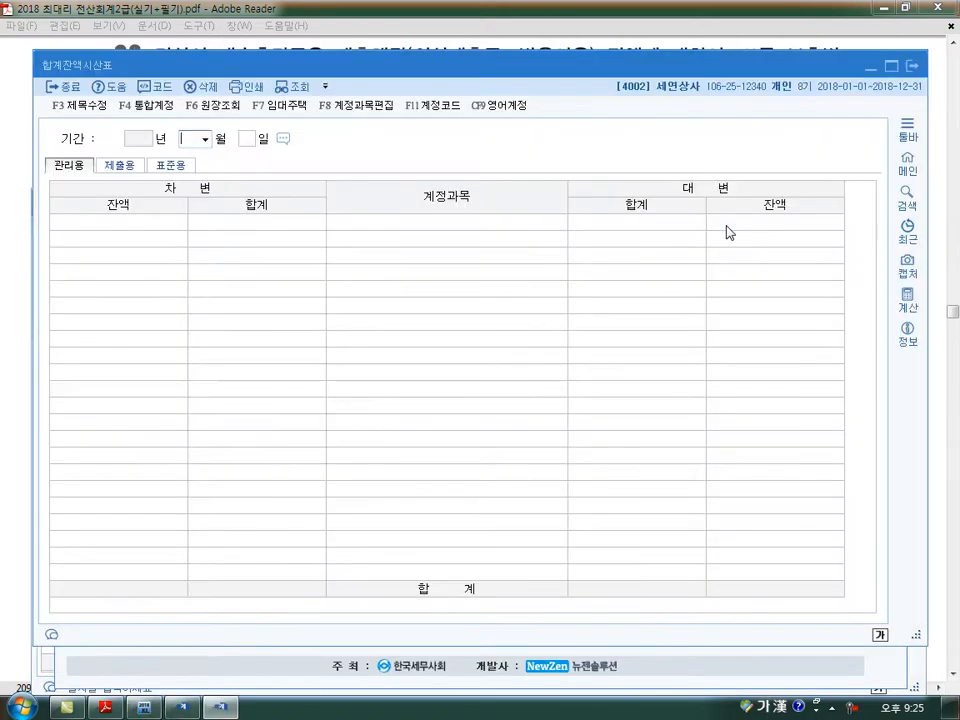
text(12)
key(Return)
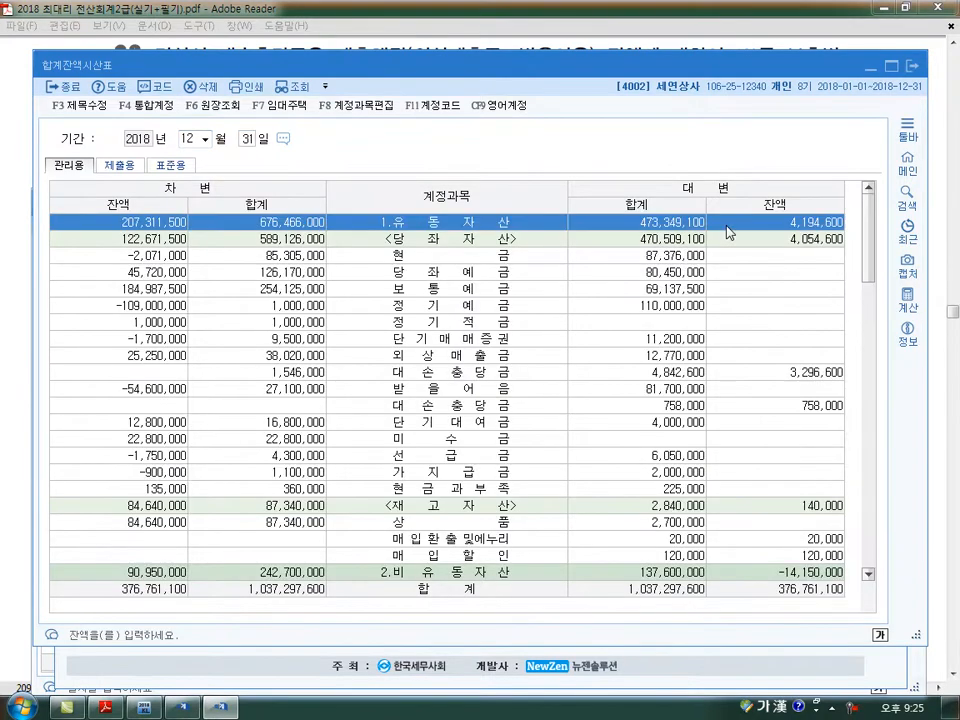
click(157, 358)
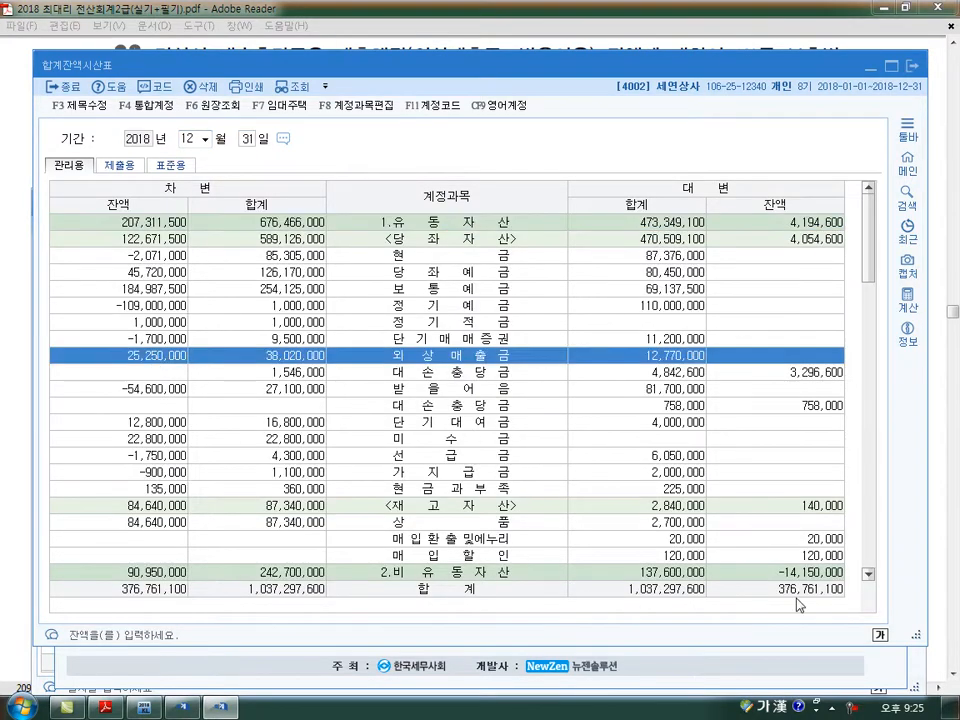
click(145, 390)
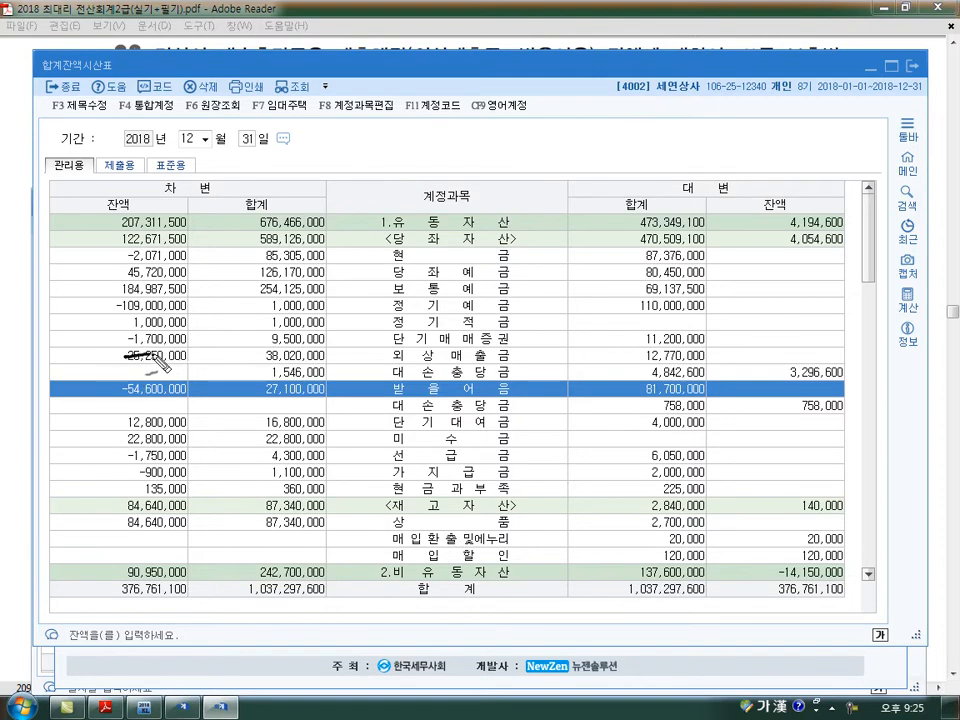
- Annotate the trial balance with the textbook's 외상매출금 90,350,000 and 받을어음 67,500,000 balances, each multiplied by 1%
drag(124, 356, 187, 356)
drag(141, 326, 146, 358)
mouse_move(164, 333)
mouse_down()
mouse_move(205, 342)
mouse_move(232, 338)
mouse_move(248, 322)
mouse_up()
click(177, 343)
mouse_move(124, 388)
mouse_down()
mouse_move(187, 388)
mouse_move(116, 432)
mouse_move(130, 430)
mouse_move(136, 449)
mouse_move(219, 408)
mouse_up()
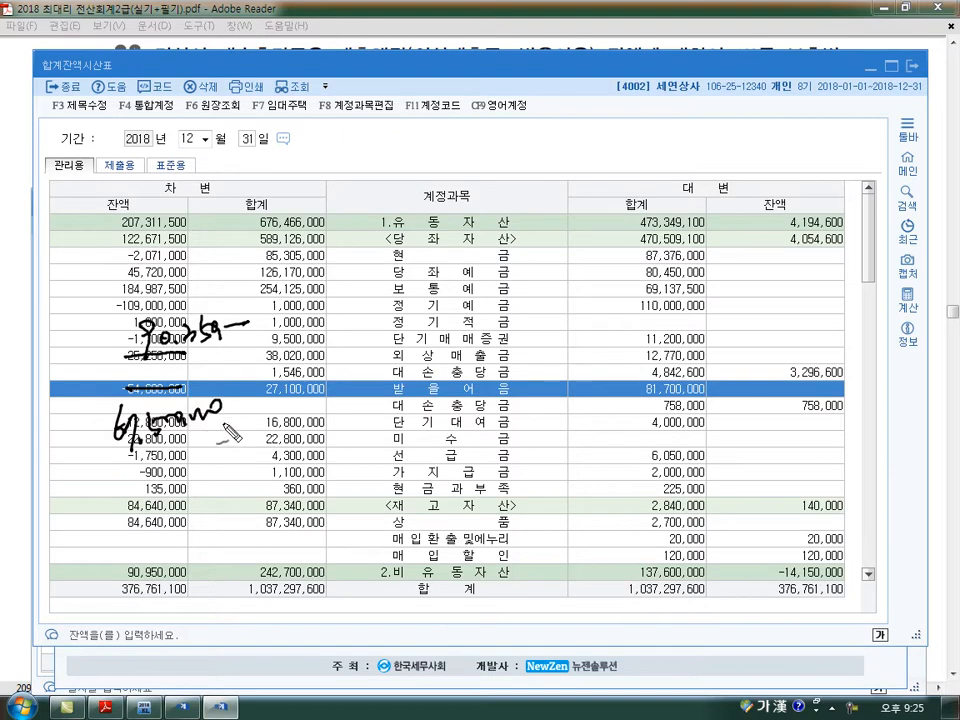
mouse_move(214, 454)
mouse_down()
mouse_move(129, 326)
mouse_move(238, 446)
mouse_up()
mouse_move(283, 318)
mouse_down()
mouse_move(272, 335)
mouse_move(310, 328)
mouse_up()
drag(337, 310, 340, 328)
drag(355, 323, 357, 326)
drag(250, 408, 268, 428)
mouse_move(268, 406)
mouse_down()
mouse_move(252, 430)
mouse_move(289, 432)
mouse_move(303, 411)
mouse_up()
mouse_move(320, 402)
mouse_down()
mouse_move(305, 438)
mouse_move(322, 434)
mouse_up()
- Strike out the two 대손충당금 credit balances and write the textbook's 96,000 and 65,000 beside them
drag(657, 378, 676, 378)
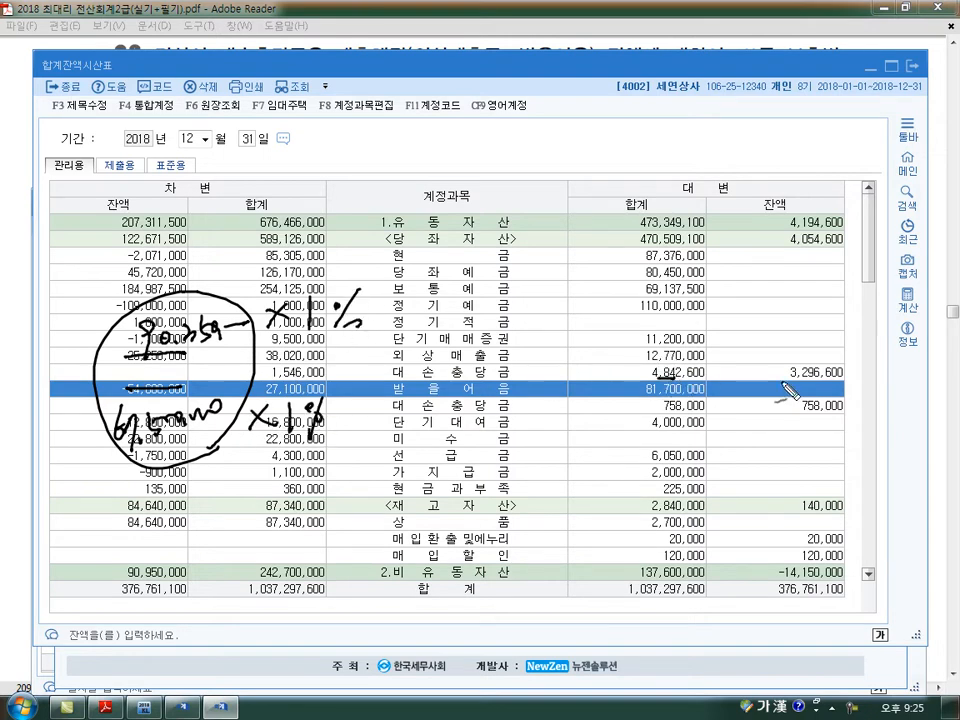
drag(797, 374, 850, 375)
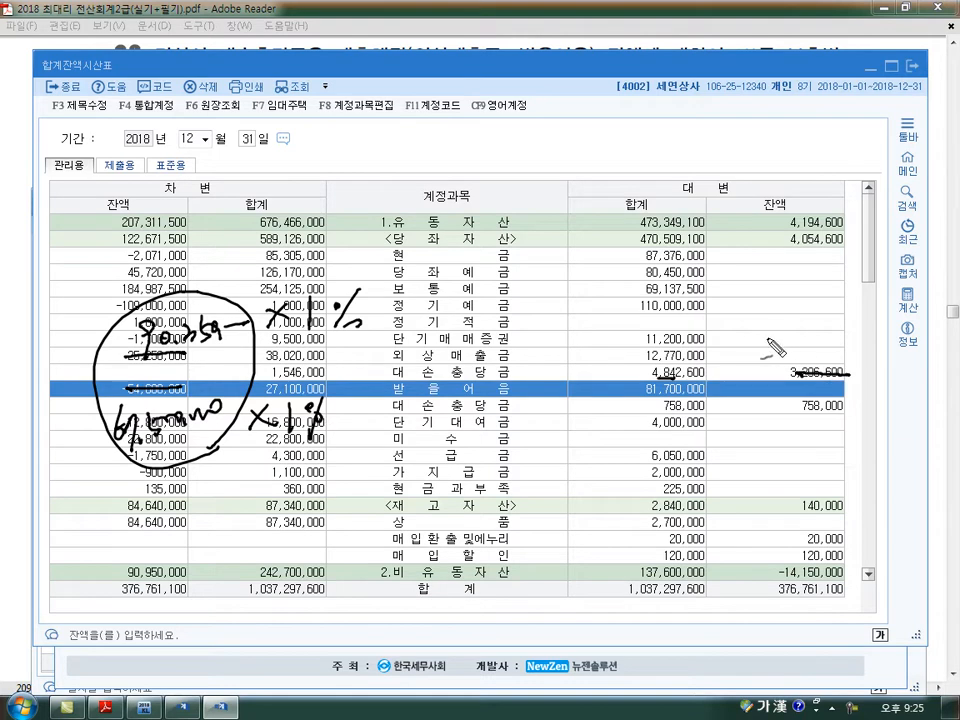
drag(772, 342, 769, 363)
mouse_move(771, 344)
mouse_down()
mouse_move(797, 362)
mouse_move(833, 353)
mouse_up()
drag(798, 400, 843, 406)
drag(749, 414, 741, 445)
drag(756, 425, 755, 443)
drag(757, 425, 768, 423)
drag(772, 434, 772, 447)
drag(783, 437, 817, 437)
- Mark the 1% amounts minus the 대손충당금 balances as the supplementary amounts, then clear the markings and close the trial balance
drag(240, 350, 384, 326)
drag(710, 342, 740, 342)
drag(852, 360, 866, 360)
drag(852, 369, 866, 368)
mouse_move(880, 362)
mouse_down()
mouse_move(872, 370)
mouse_move(886, 366)
mouse_up()
drag(250, 442, 314, 442)
drag(663, 437, 684, 437)
drag(856, 444, 872, 444)
drag(856, 452, 886, 452)
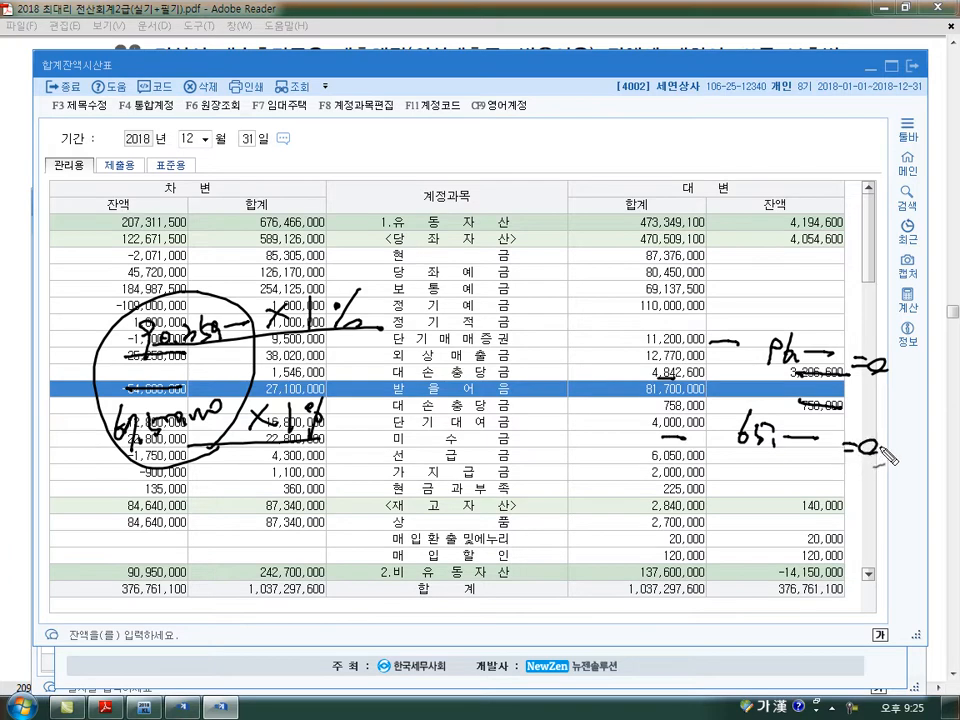
key(Escape)
click(912, 70)
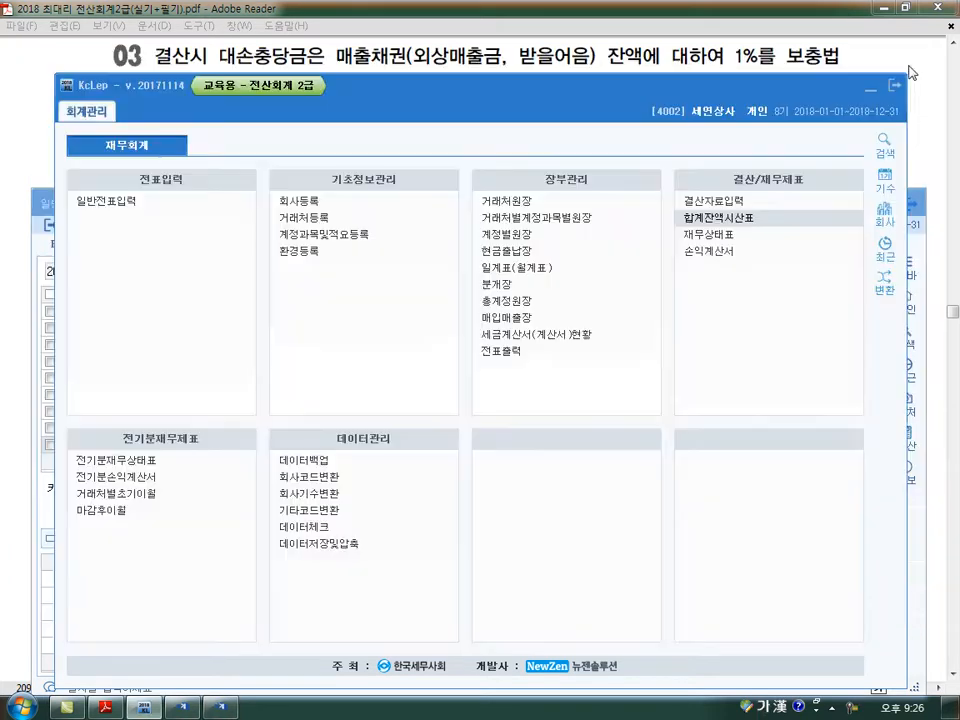
- Back in 일반전표입력, enter a 대변 line for day 31 with account 0109 대손충당금, amount 807,500
key(alt+Tab)
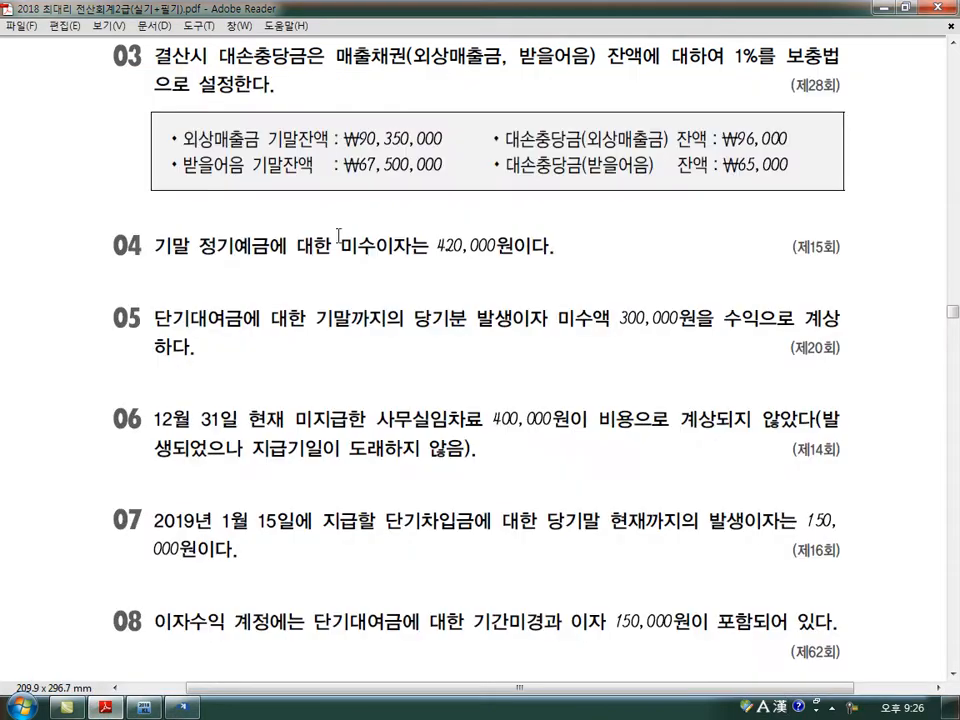
click(181, 710)
text(31)
key(Return)
text(4)
key(Return)
text(109)
key(Return)
key(Return)
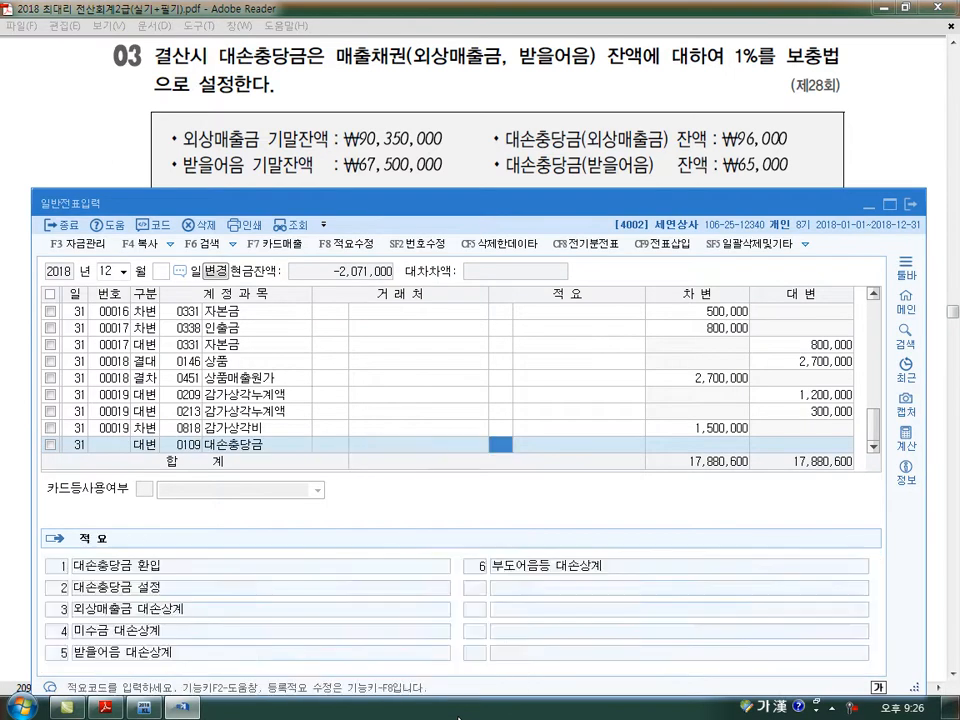
key(Return)
key(Return)
text(807500)
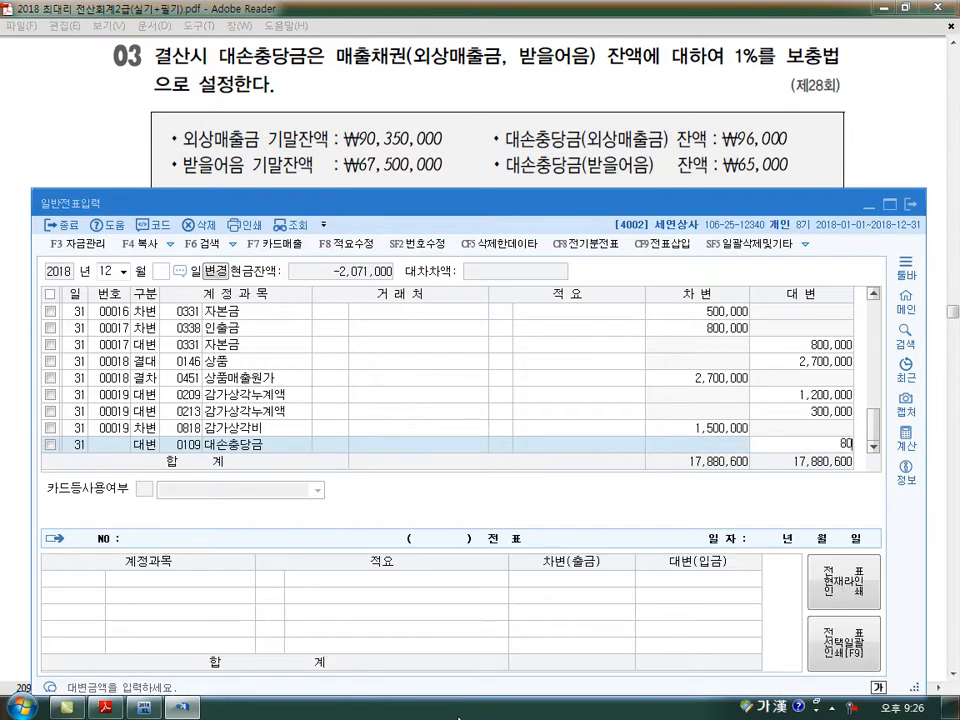
key(Return)
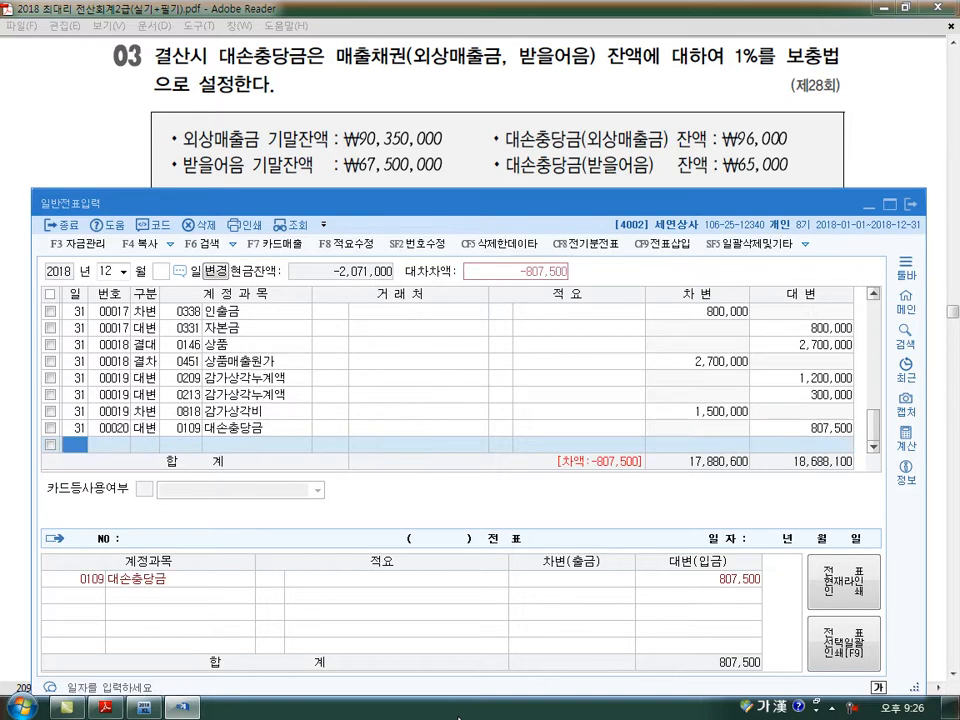
- Add a 대변 line for account 0111 대손충당금 with the amount 610,000
text(111)
key(Return)
key(Return)
key(Return)
key(Return)
key(Return)
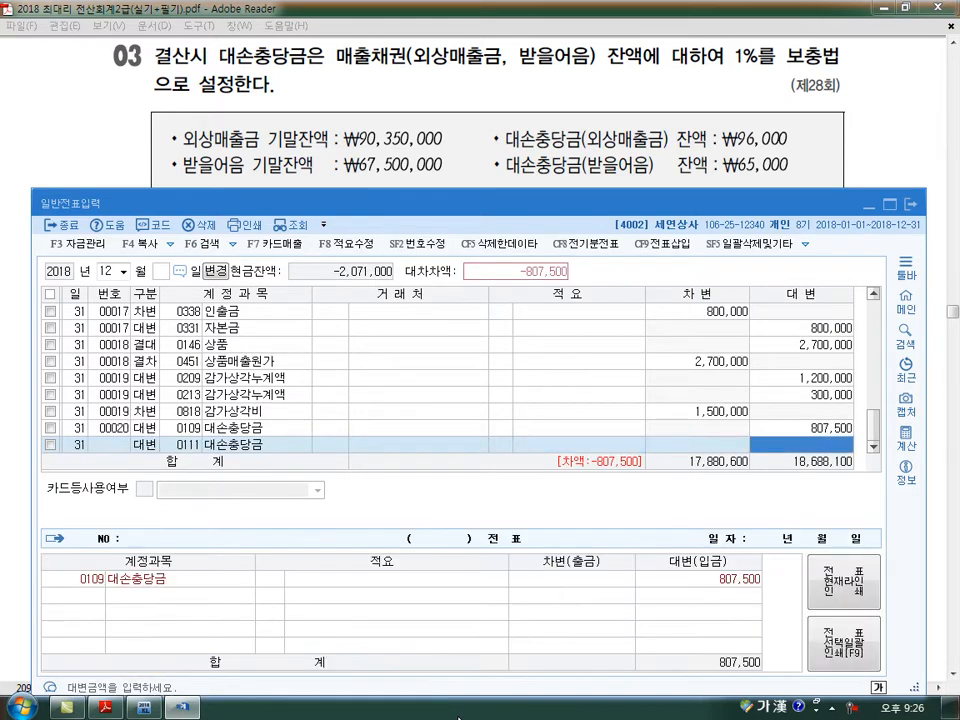
text(6100000)
key(Return)
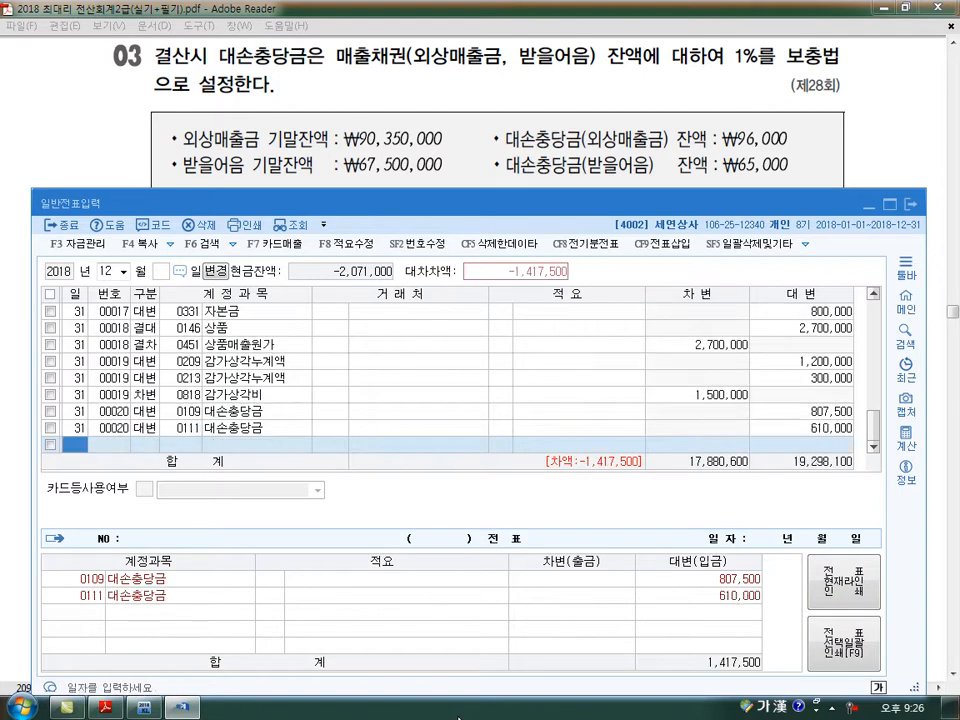
- Balance the allowance voucher with a 차변 line for account 0835 대손상각비, amount 1,417,500
text(3835)
key(Return)
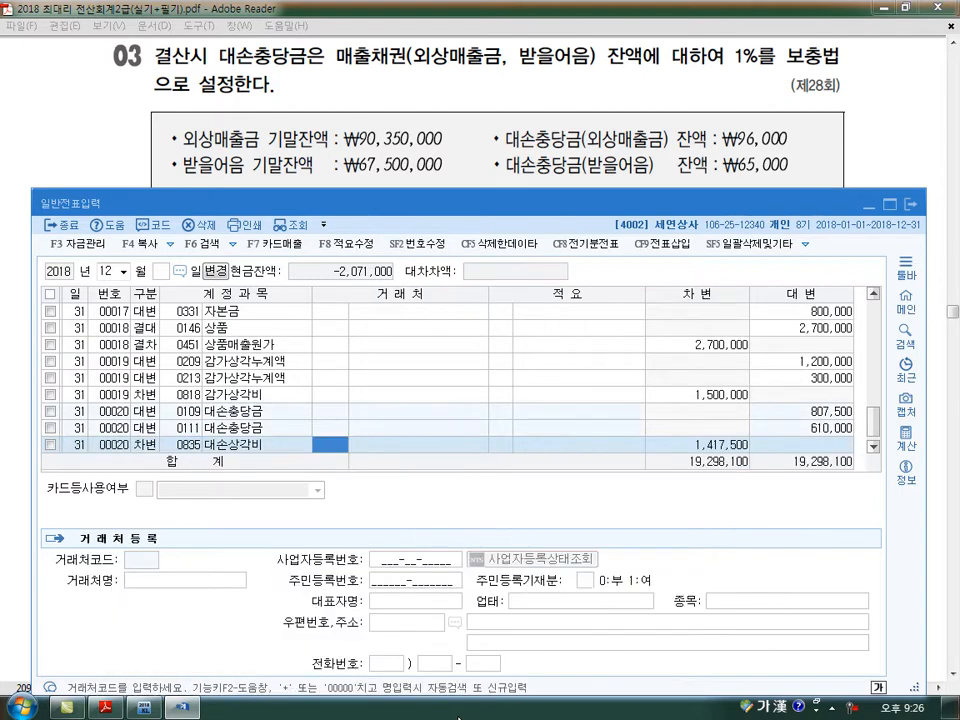
key(Down)
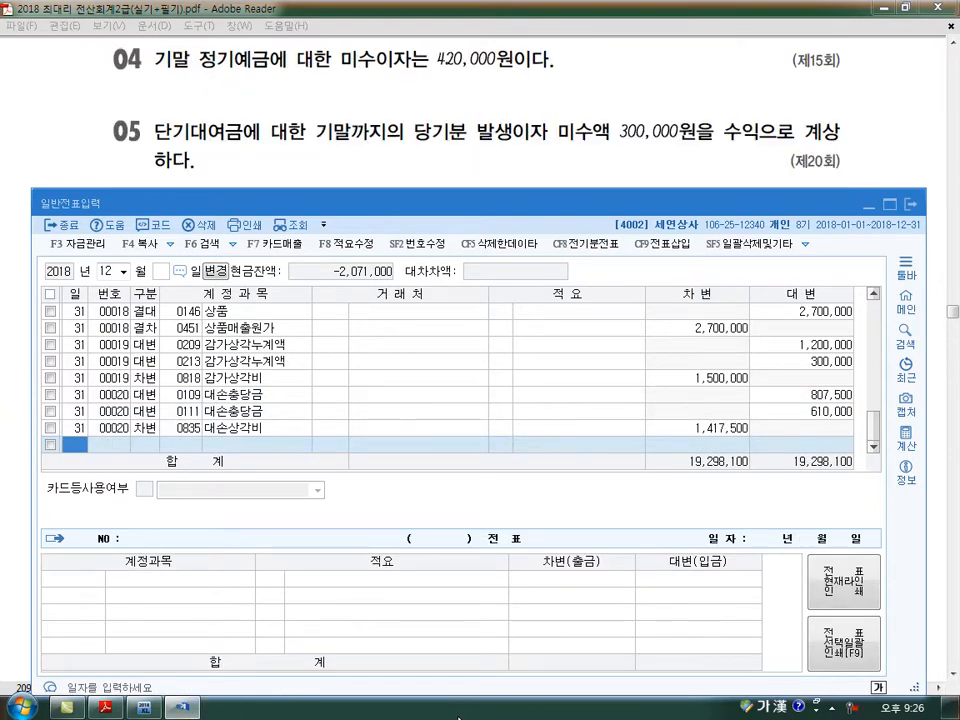
- Enter a 대변 line for day 31 with account 0901 이자수익, amount 420,000, for the accrued deposit interest
text(31)
key(Return)
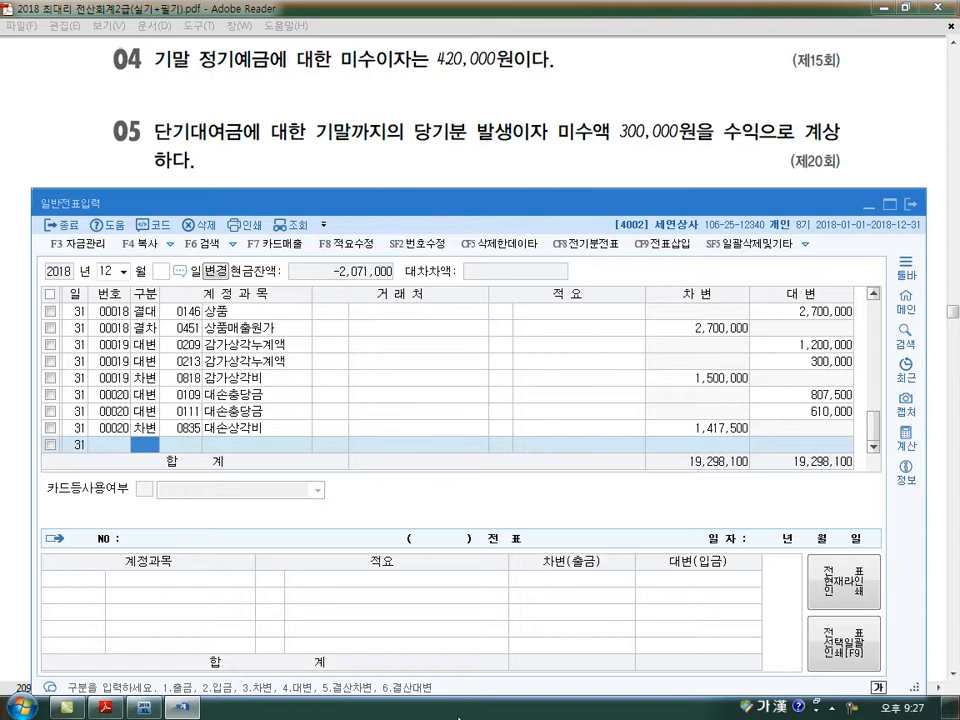
text(49)
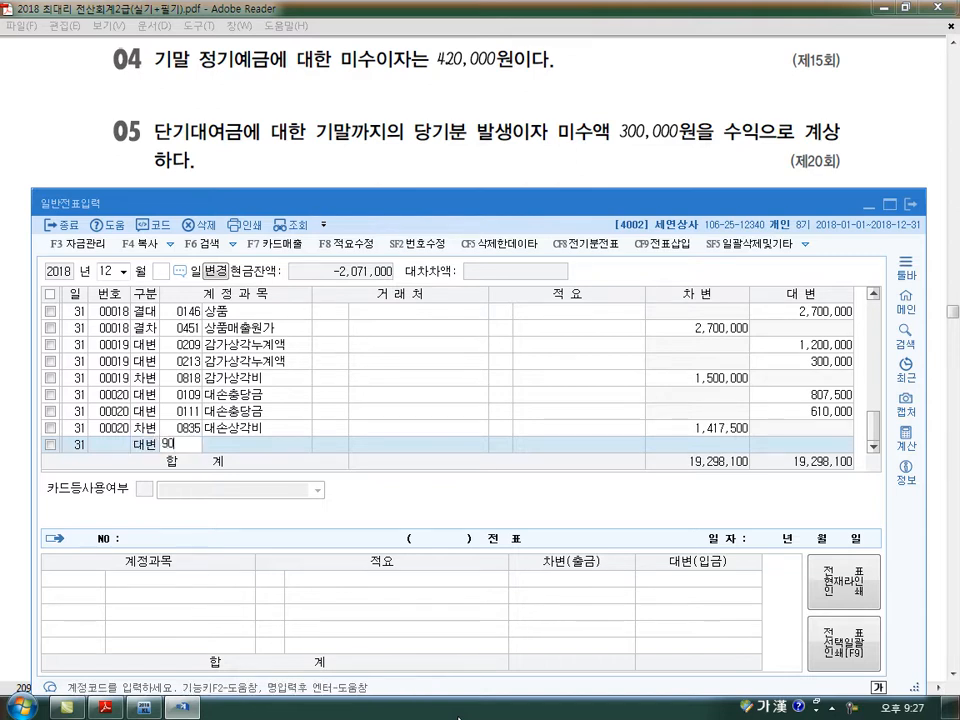
text(01)
key(Return)
key(Return)
key(Return)
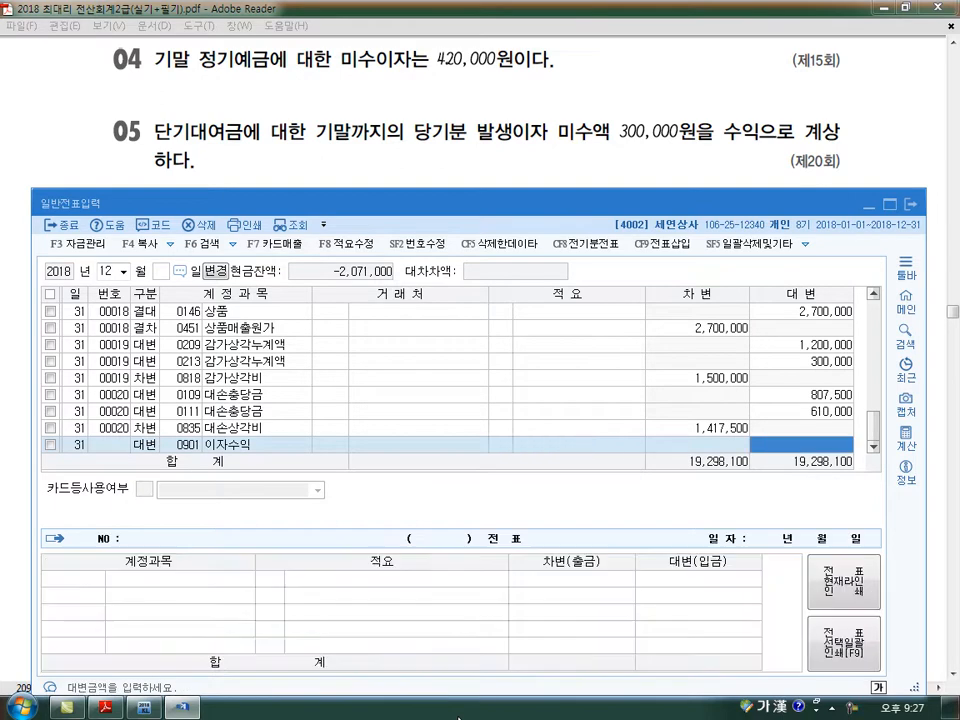
text(4200000)
key(Return)
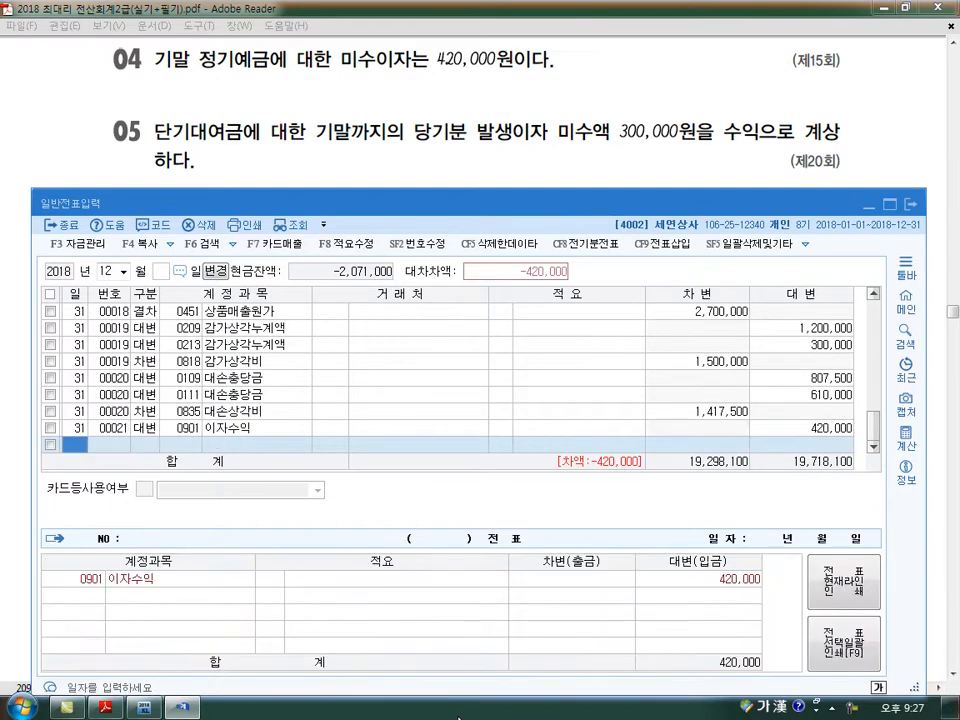
- Balance the deposit interest voucher with a 차변 line for account 0116 미수수익, amount 420,000
text(31)
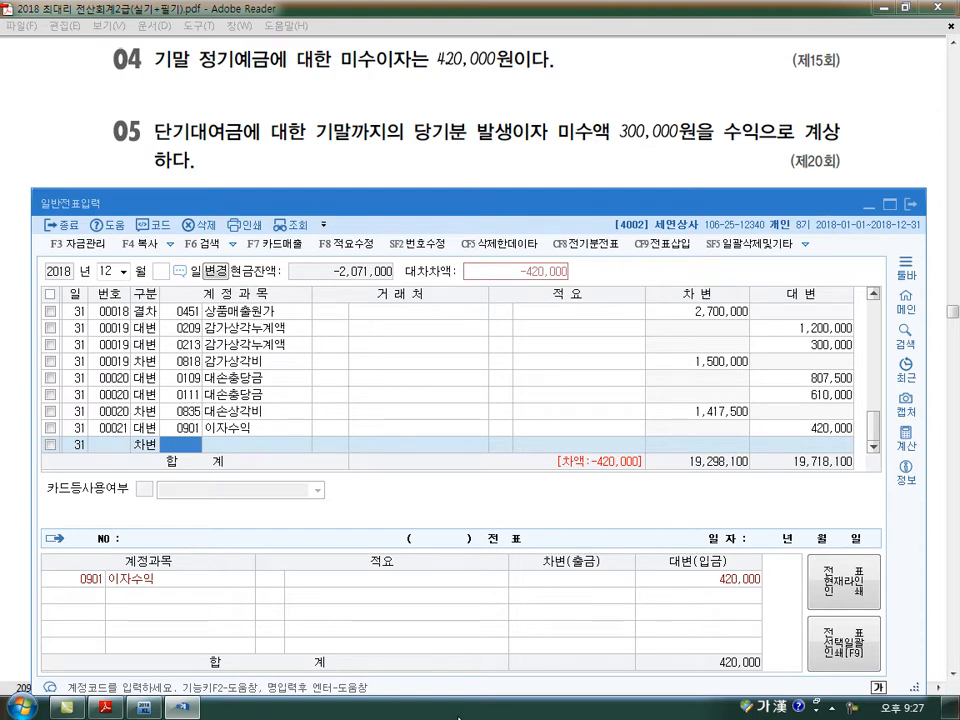
text(미수)
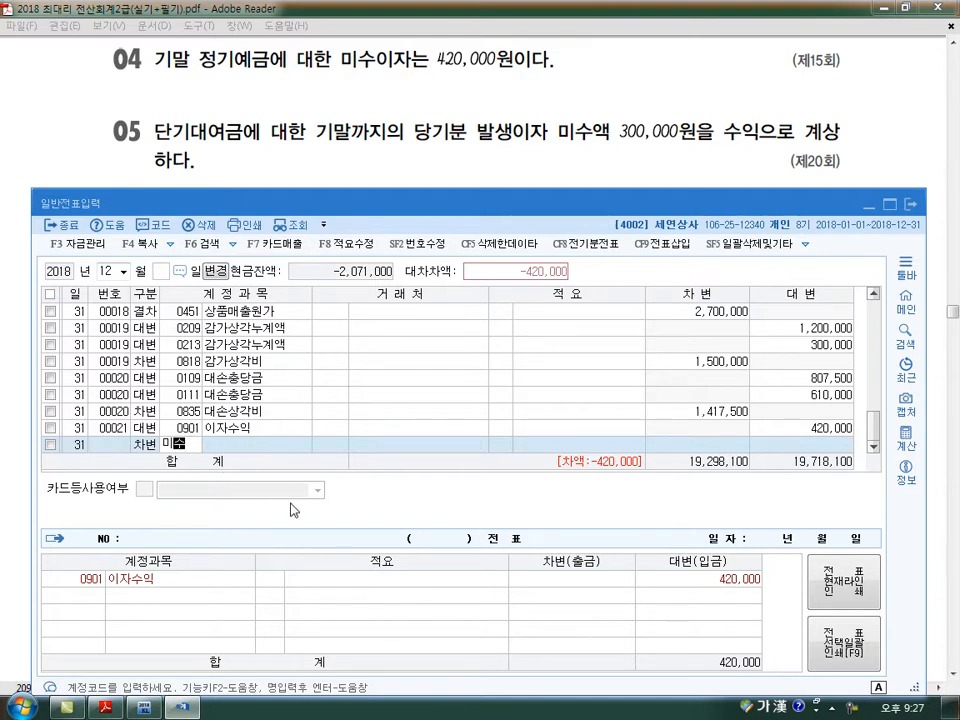
key(Return)
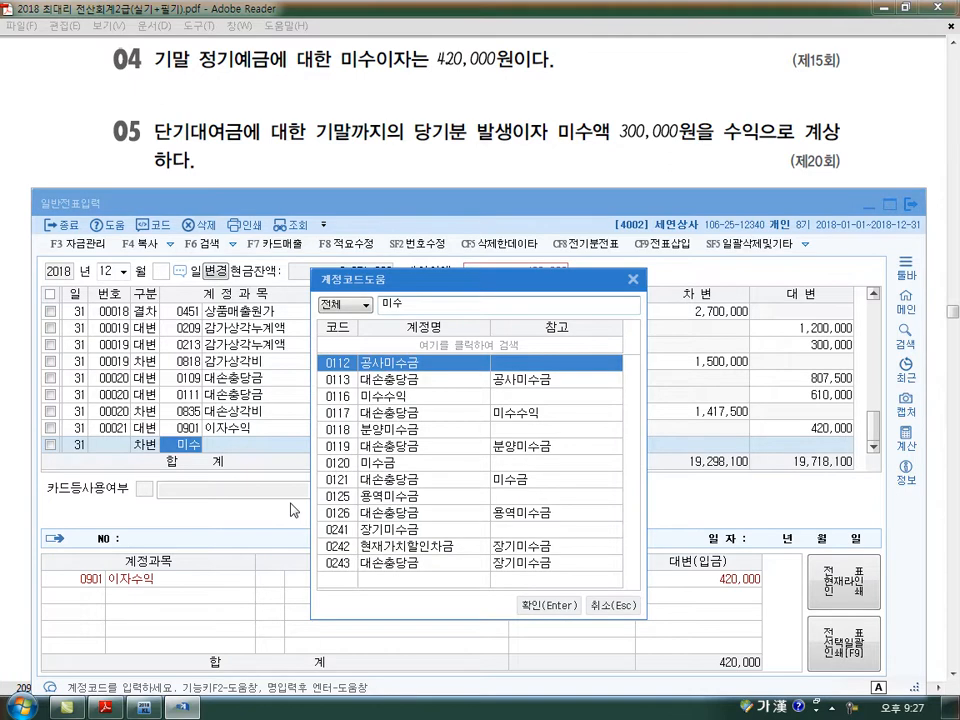
key(Down)
key(Down)
key(Return)
key(Return)
key(Return)
key(Return)
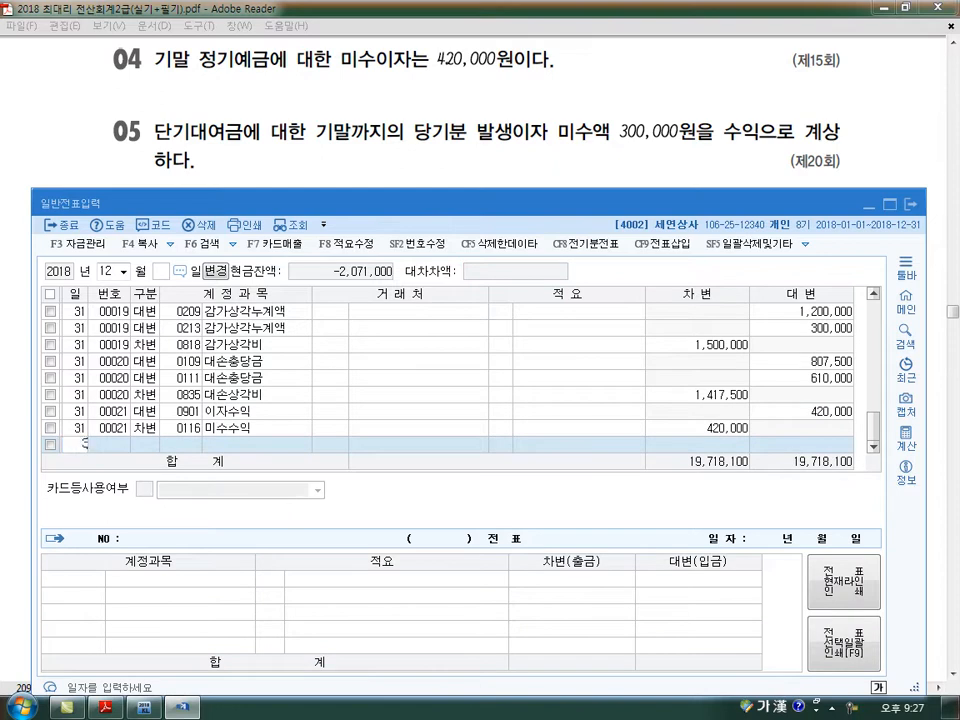
- Enter a 대변 line for day 31 with account 0901 이자수익, amount 300,000, for the accrued short-term loan interest
text(31)
key(Return)
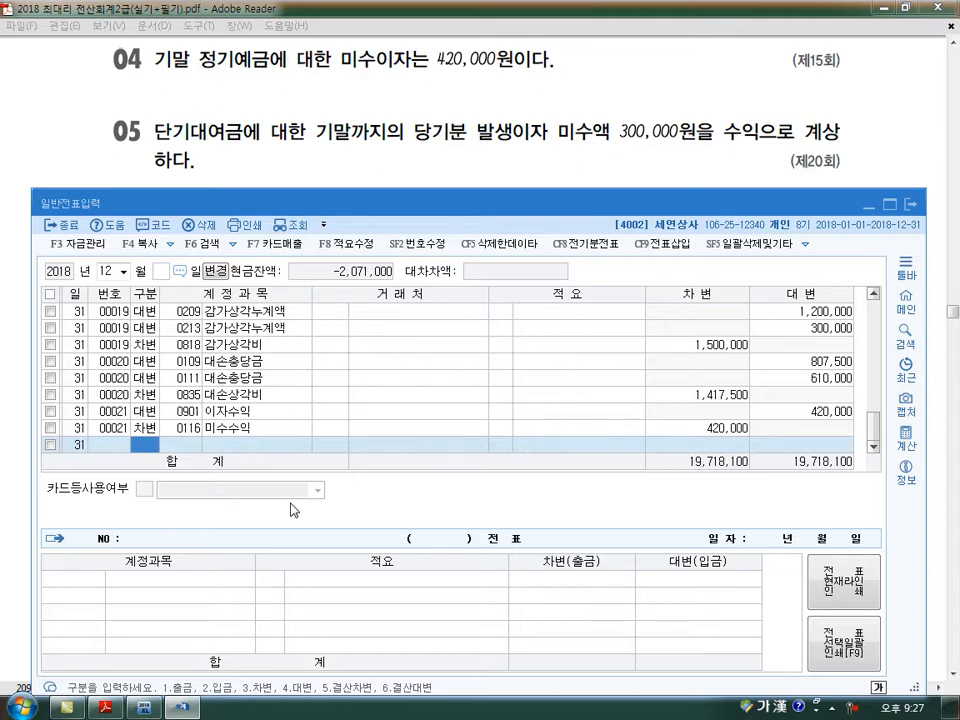
text(4)
key(Return)
text(901)
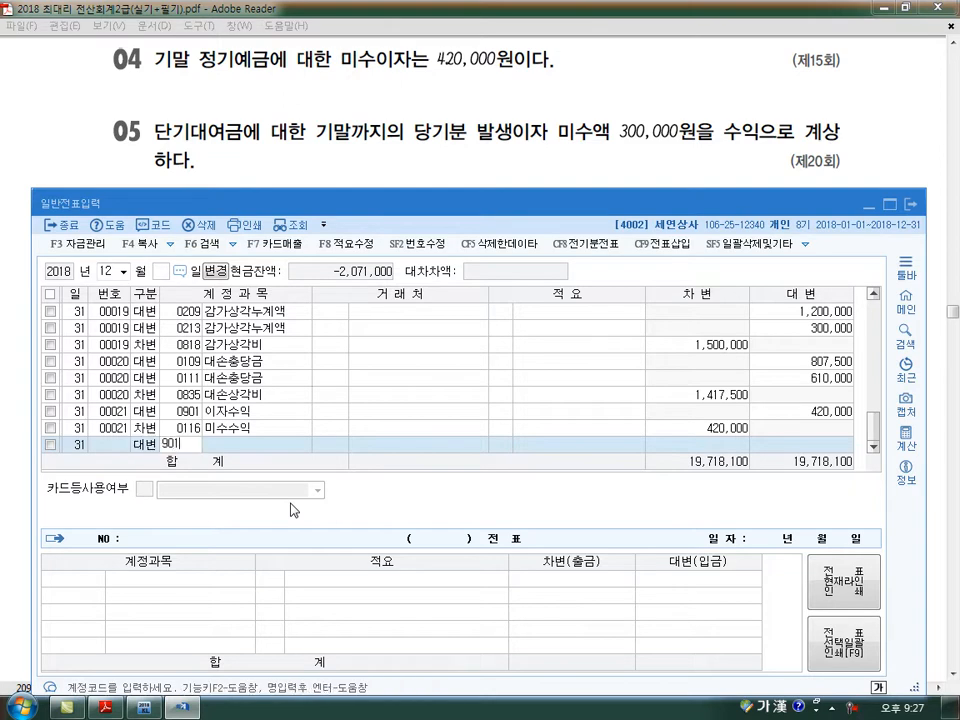
key(Return)
key(Return)
key(Return)
text(300,000)
key(Return)
key(Return)
- Balance the loan interest voucher with a 차변 line for account 0116 미수수익, amount 300,000
text(3)
key(Return)
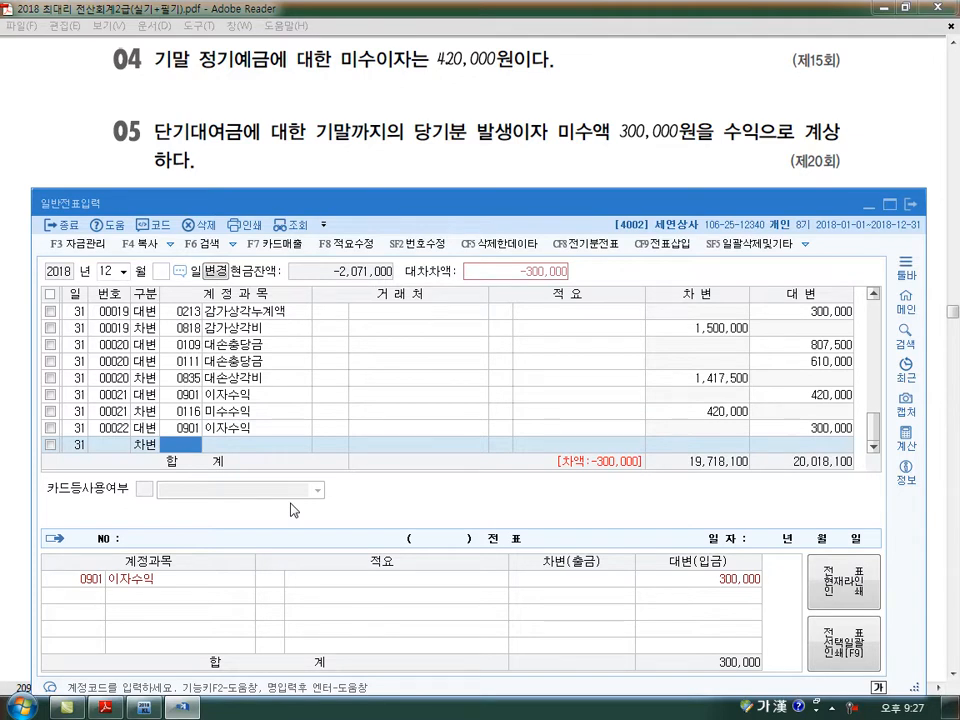
text(미수)
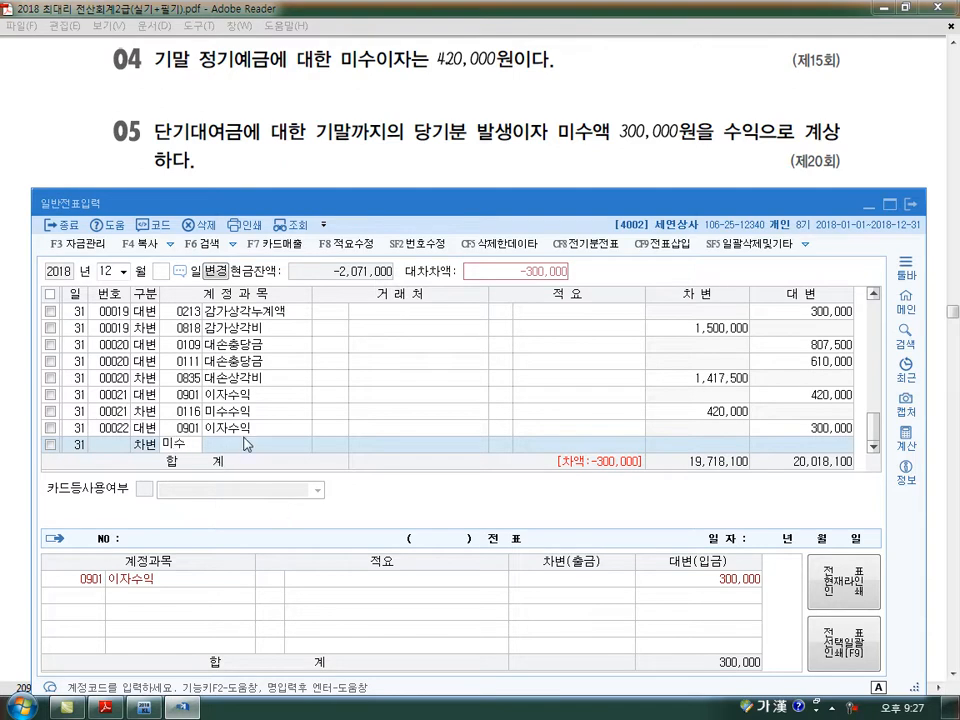
text(수)
key(Return)
text(ㄱ)
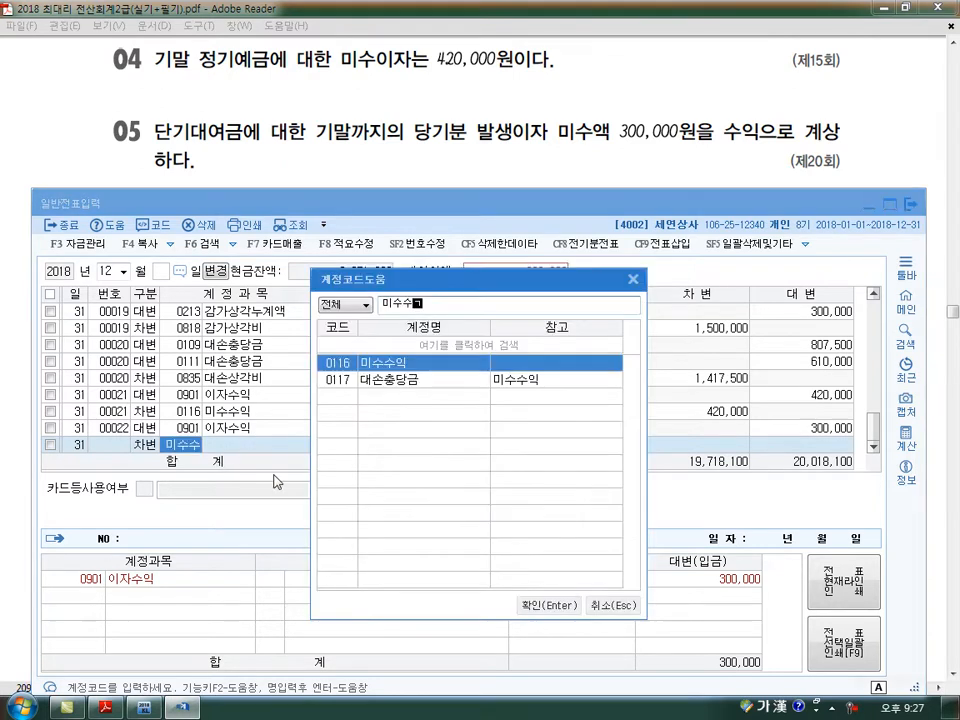
key(Return)
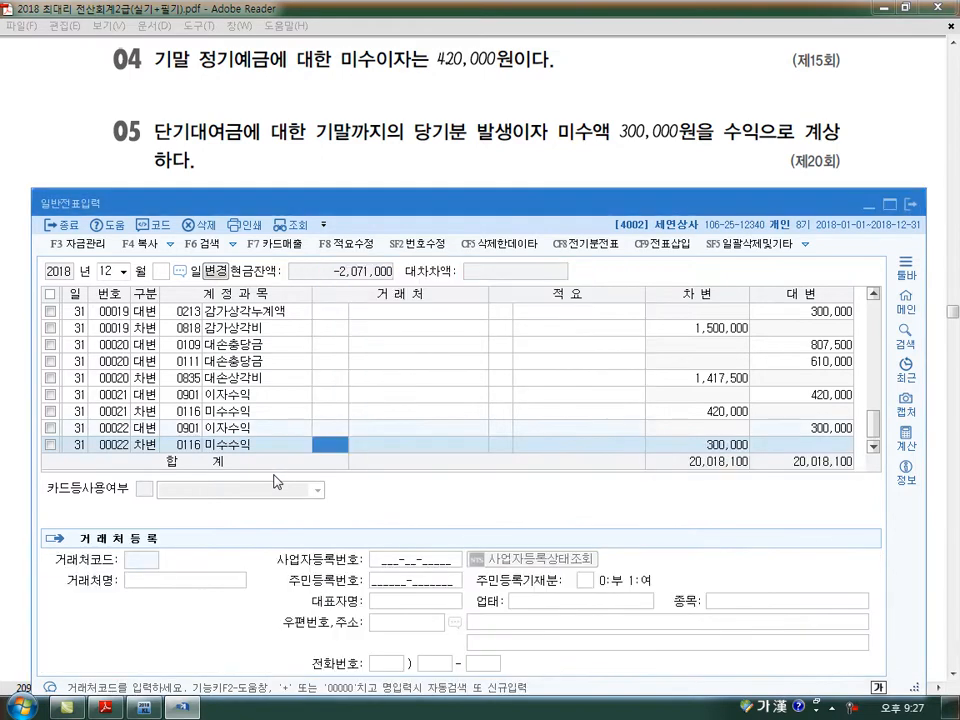
key(Return)
key(Return)
key(Return)
- For problem 06, enter a 차변 line for day 31 with account 0819 임차료, amount 400,000
scroll(277, 482, down, 3)
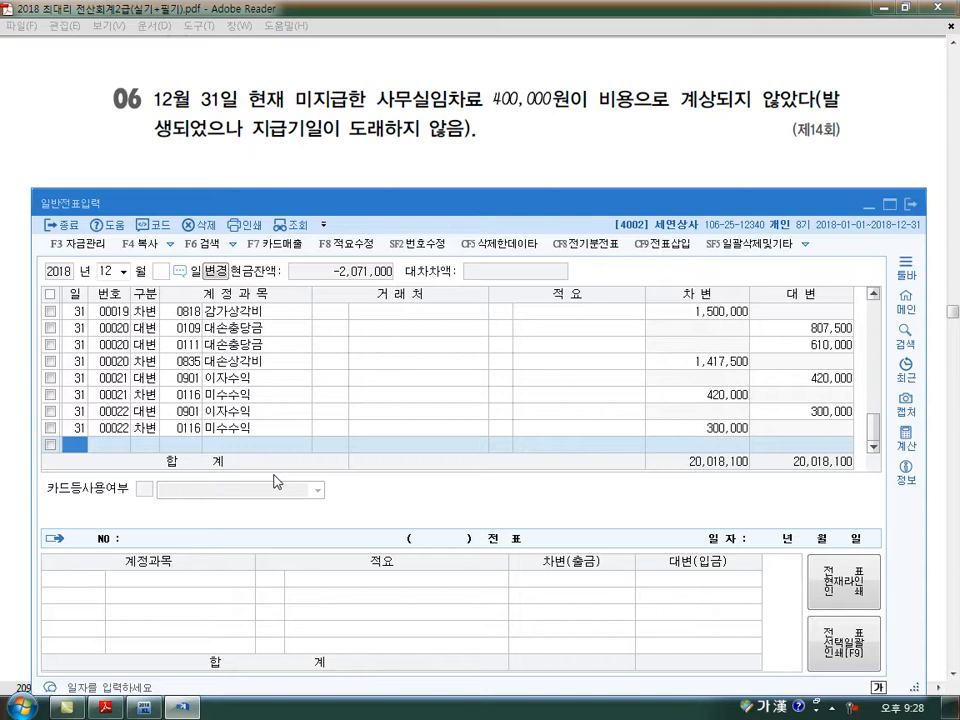
key(Return)
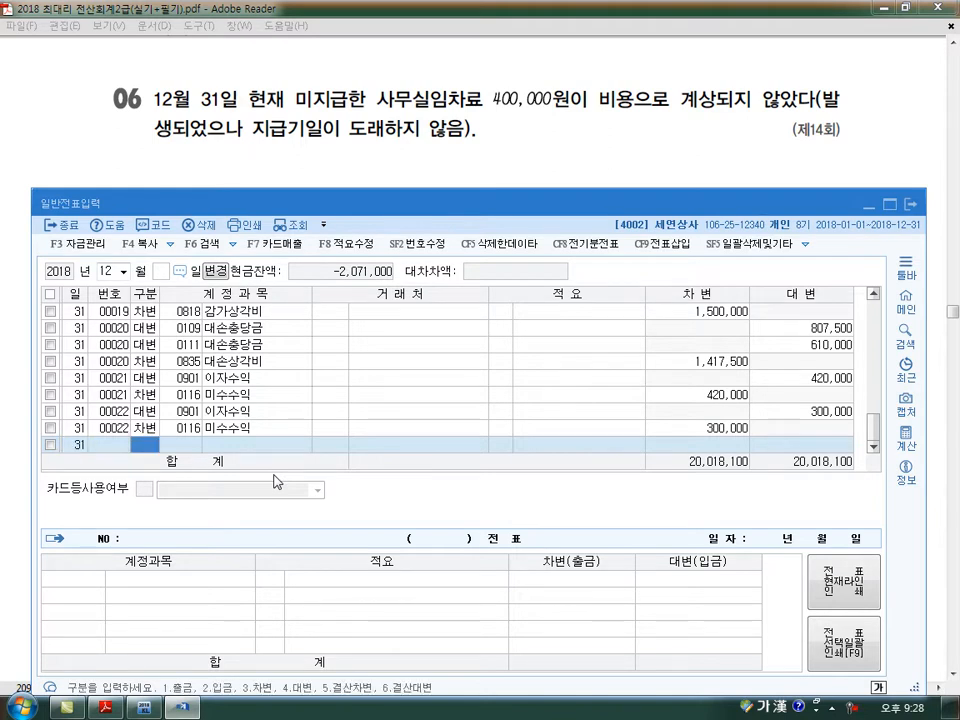
text(3)
key(Return)
text(81)
key(Return)
text(400000)
key(Return)
- Balance the unpaid rent voucher with a 대변 line for account 0262 미지급비용, amount 400,000
text(4)
key(Return)
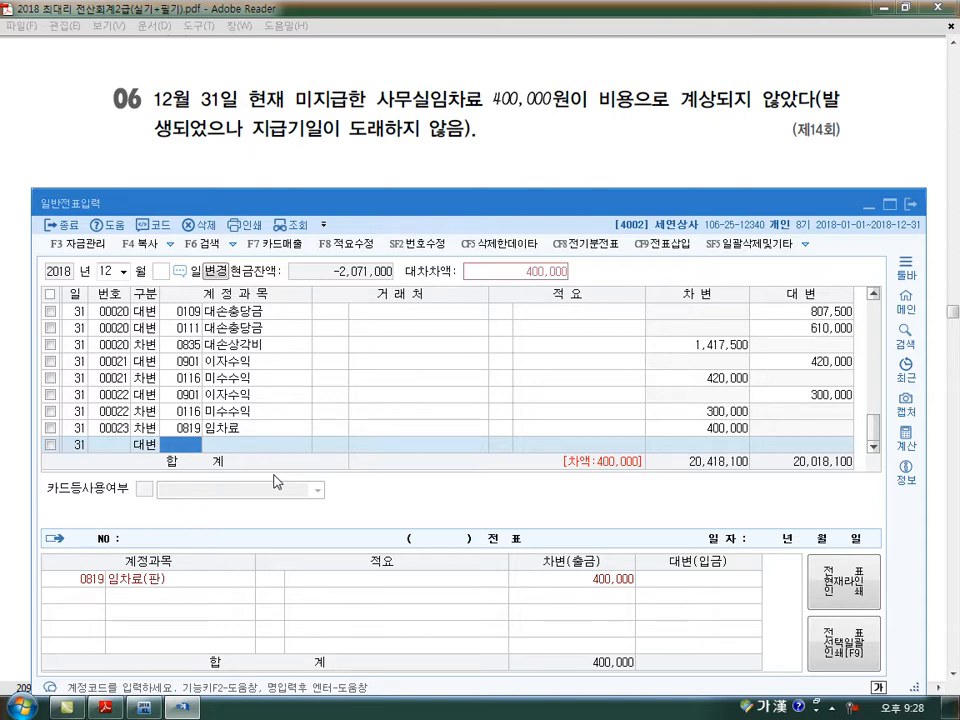
text(미지)
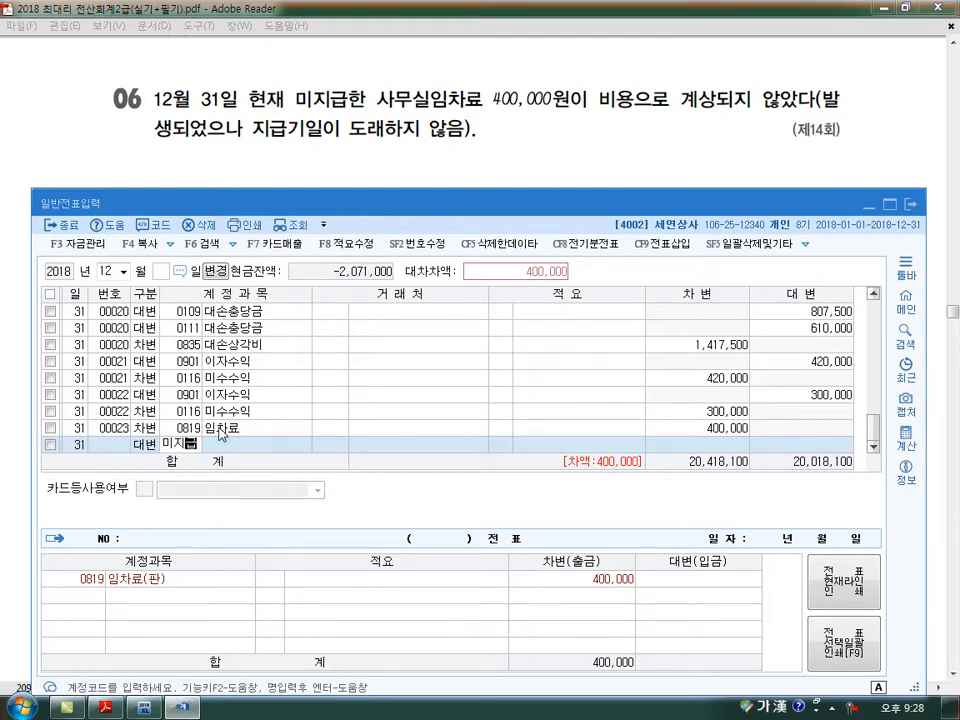
key(Return)
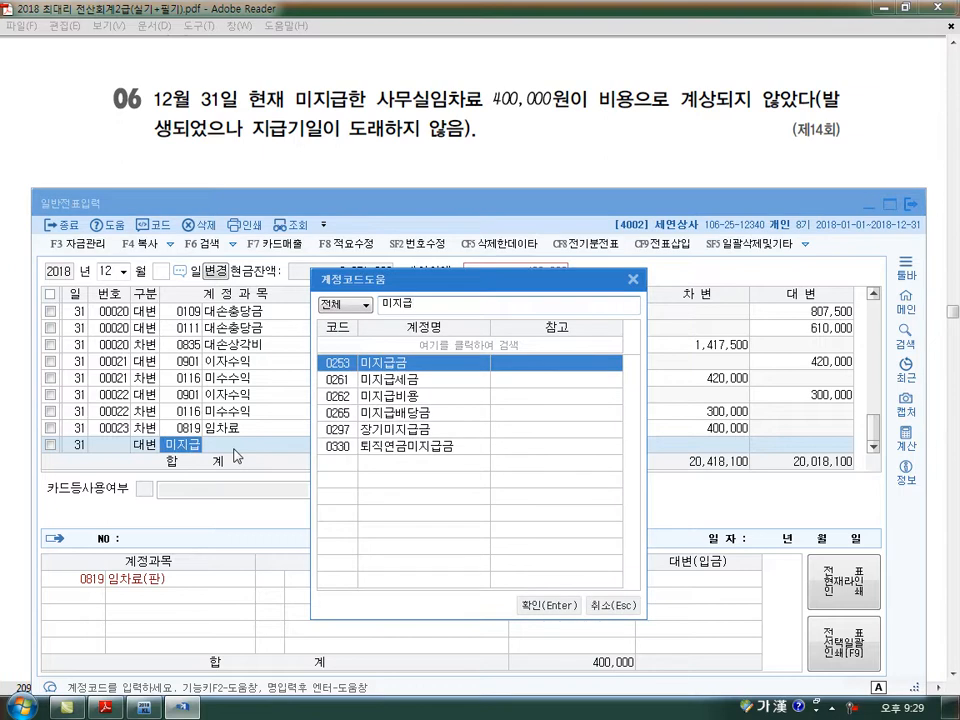
key(Down)
key(Down)
key(Return)
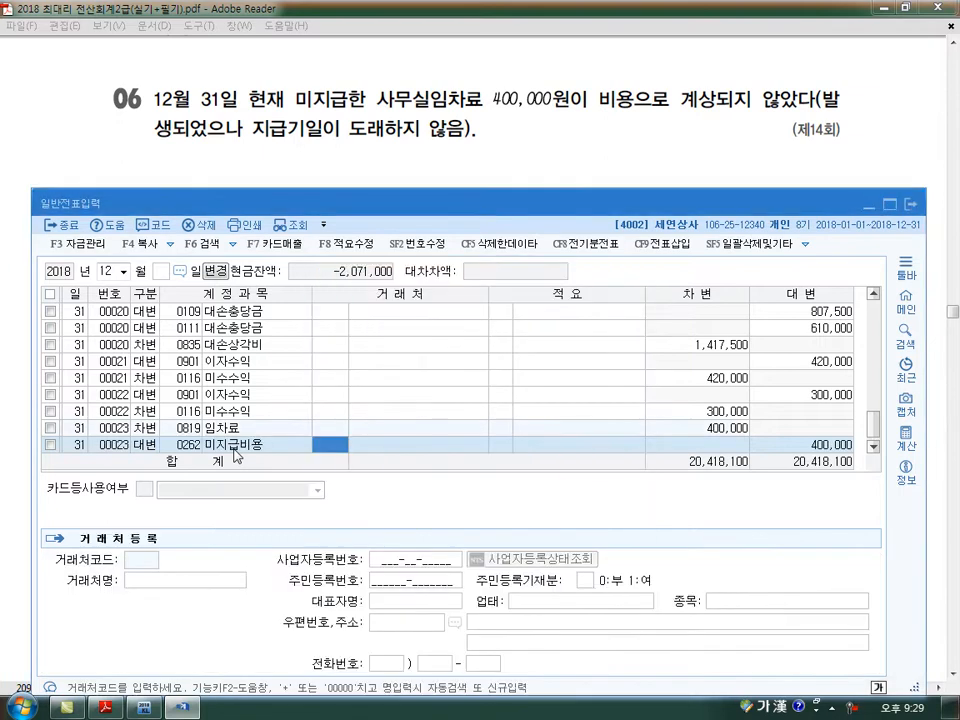
key(Return)
key(Return)
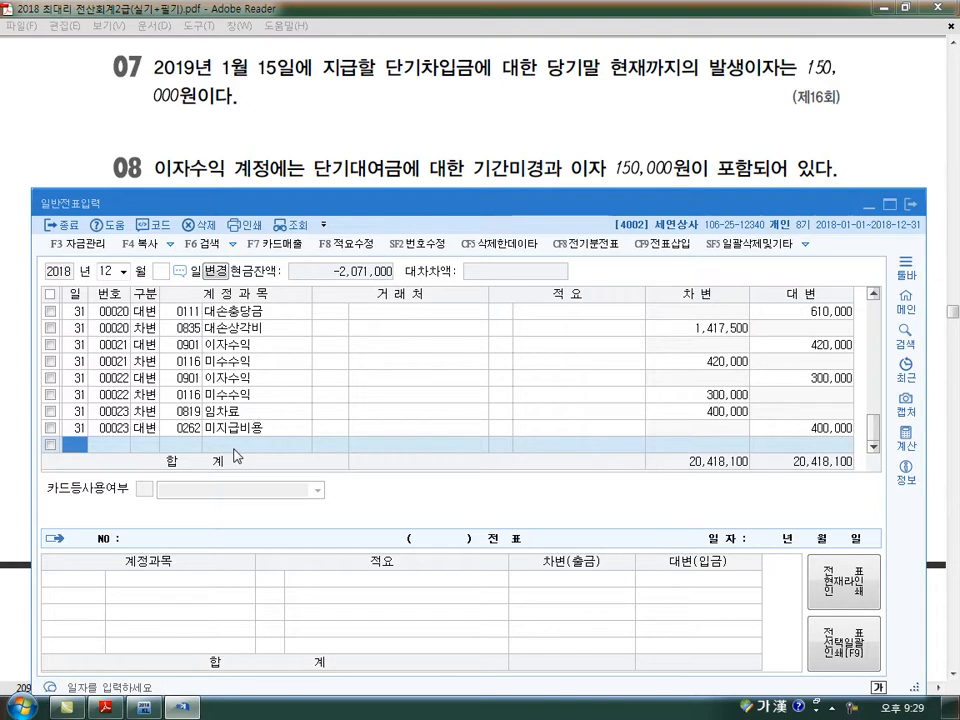
- For problem 07, enter a 차변 line for day 31 with account 0951 이자비용, amount 150,000
text(31)
key(Return)
text(3)
key(Return)
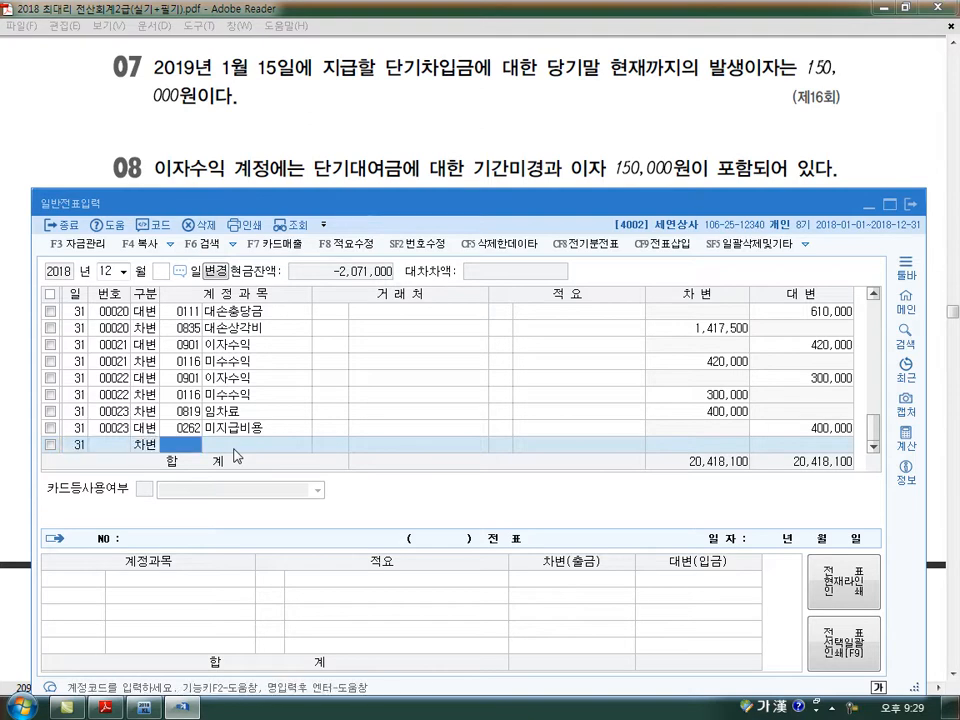
text(951)
key(Return)
key(Return)
key(Return)
text(1500000)
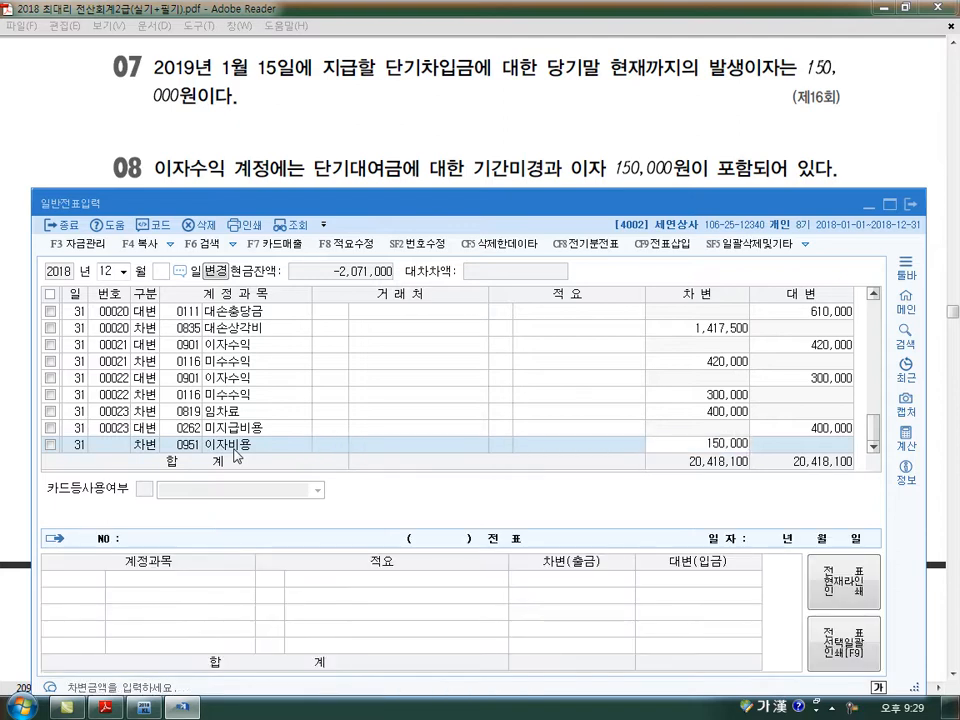
key(Return)
- Balance the interest expense voucher with a 대변 line for account 0262 미지급비용, amount 150,000
key(Return)
text(4)
key(Return)
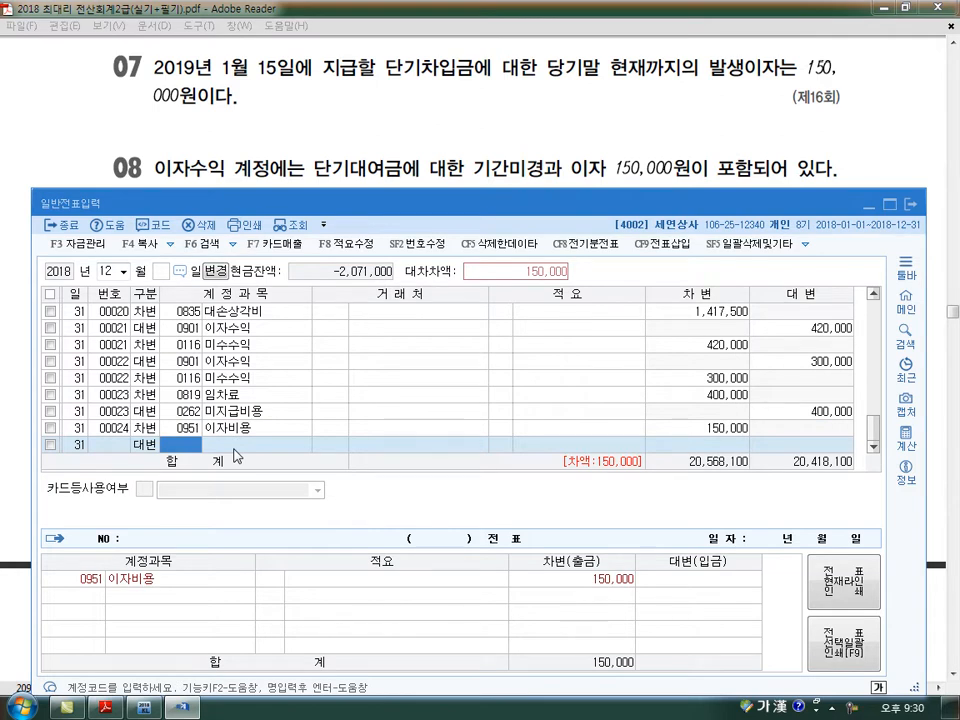
text(미지급)
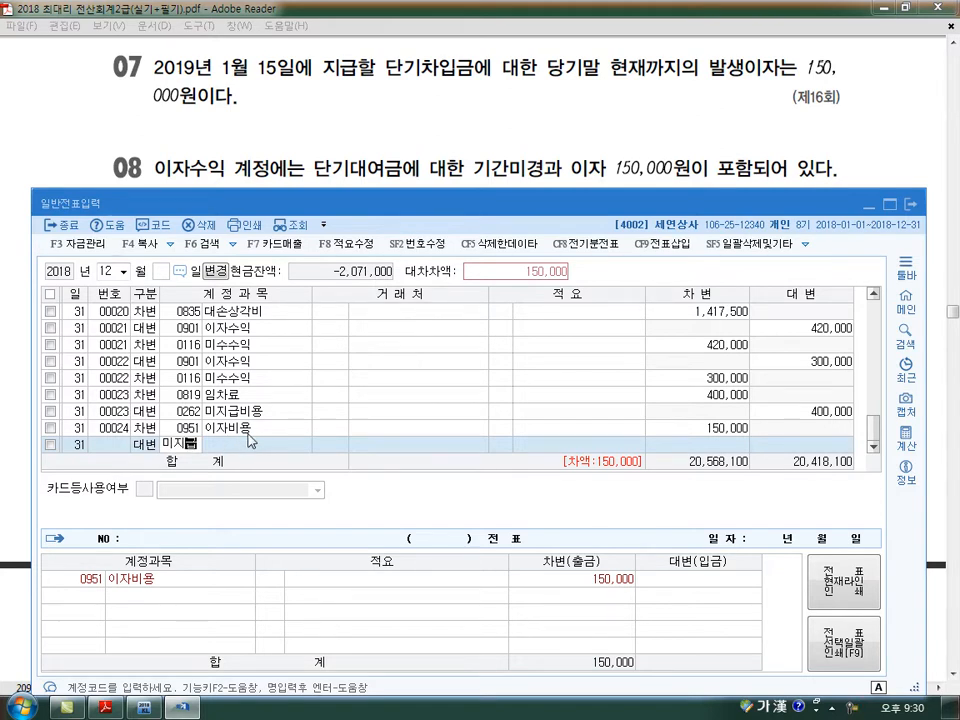
key(Return)
key(Down)
key(Down)
key(Return)
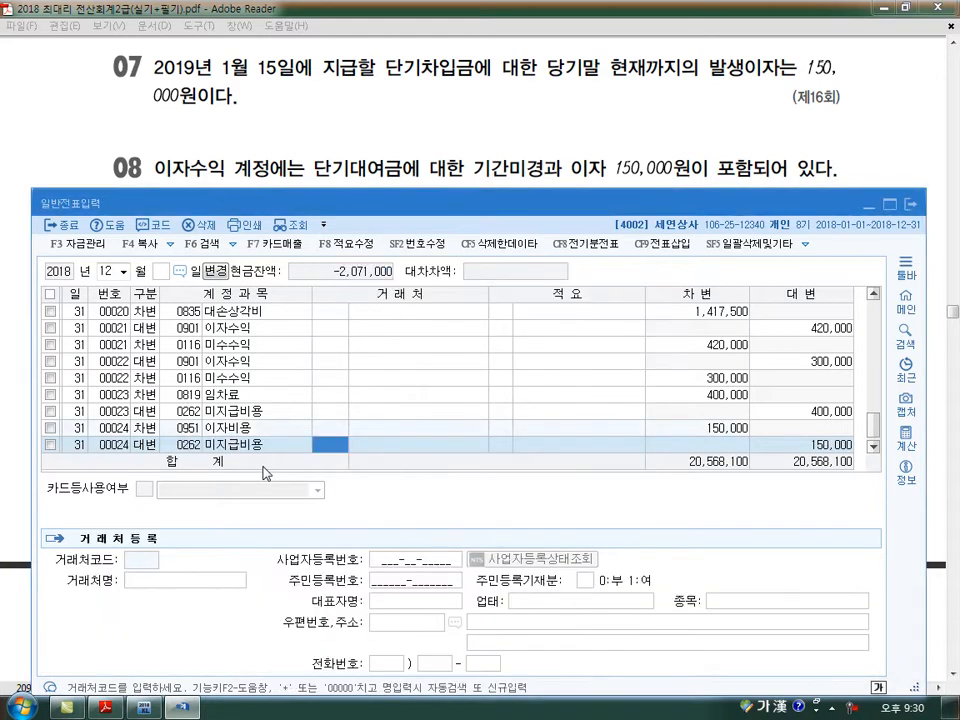
key(Return)
key(Return)
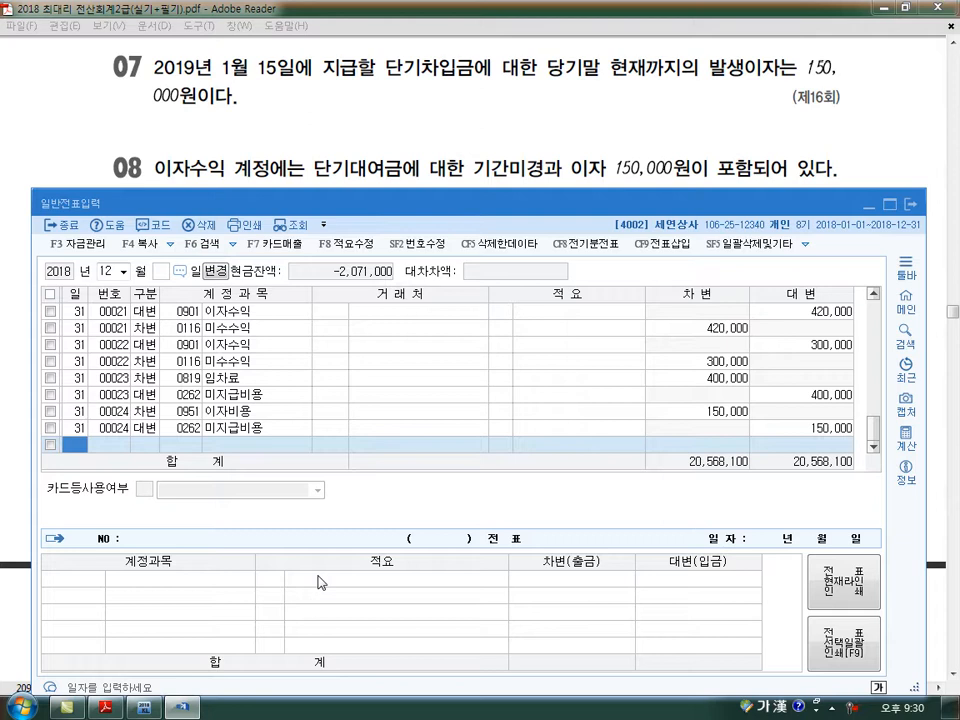
- For problem 08, enter a 차변 line for day 31 with account 0901 이자수익, amount 150,000
text(31)
key(Return)
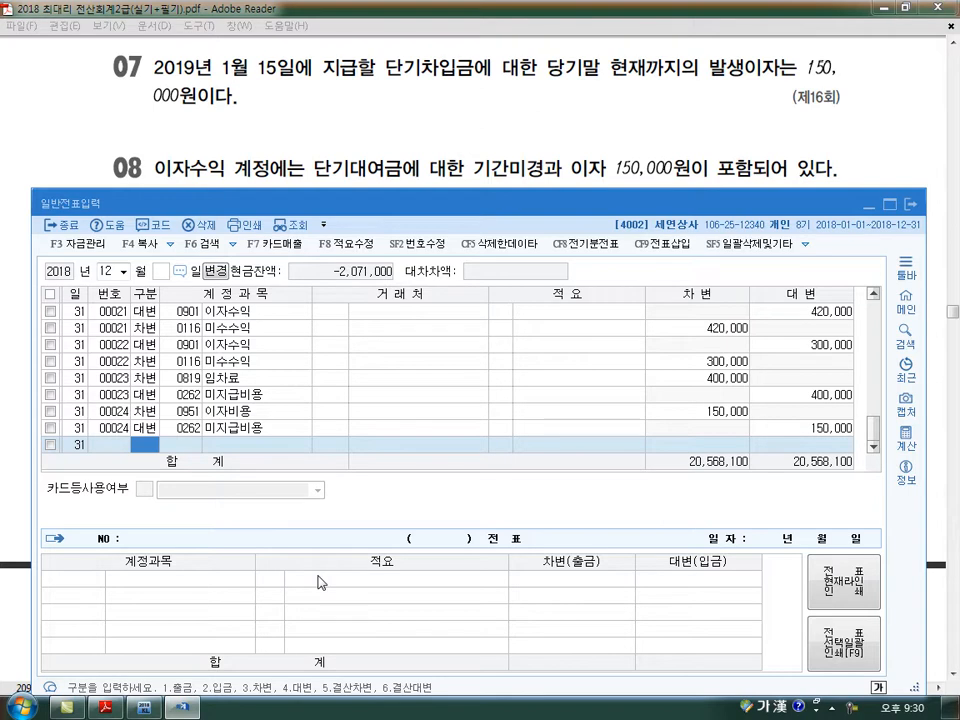
text(3)
key(Return)
text(901)
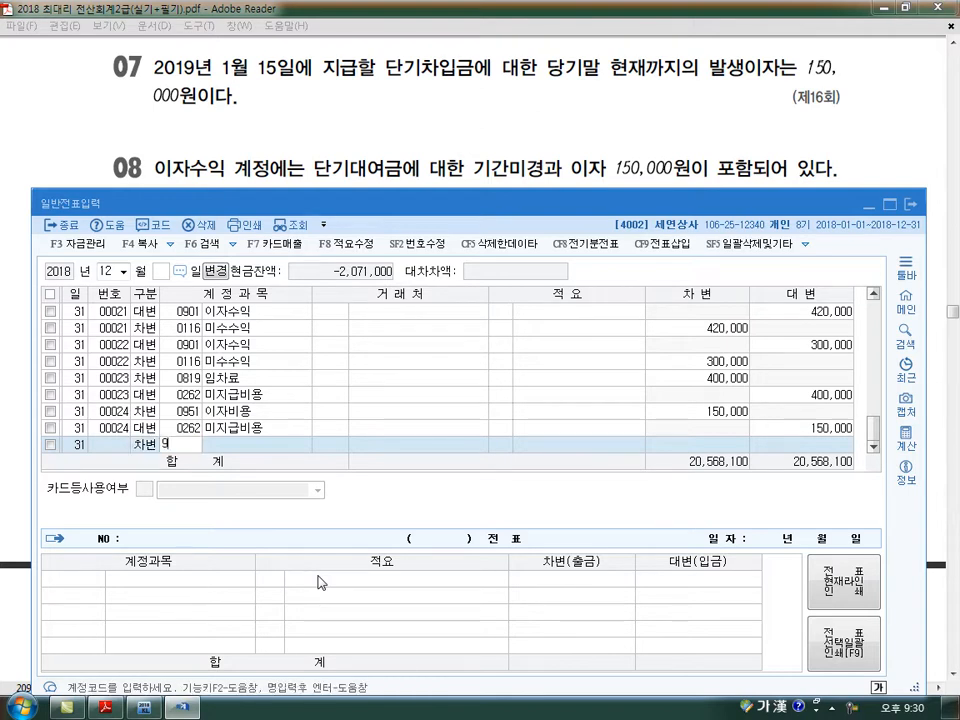
key(Return)
key(Return)
key(Return)
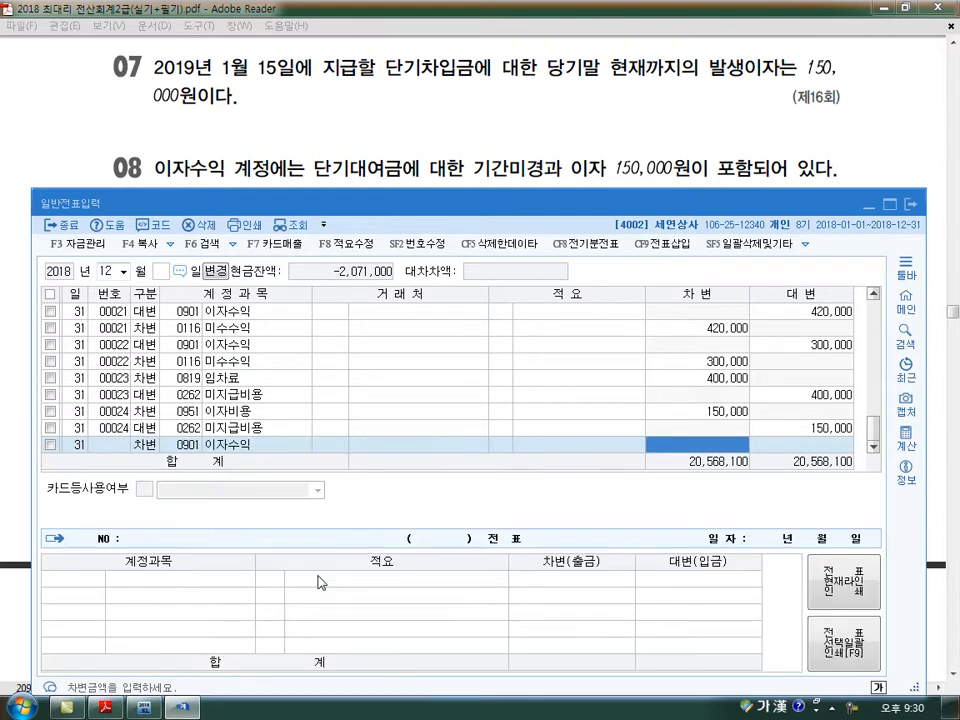
text(1500000)
- Balance the unearned interest voucher with a 대변 line for account 0263 선수수익, amount 150,000
key(Return)
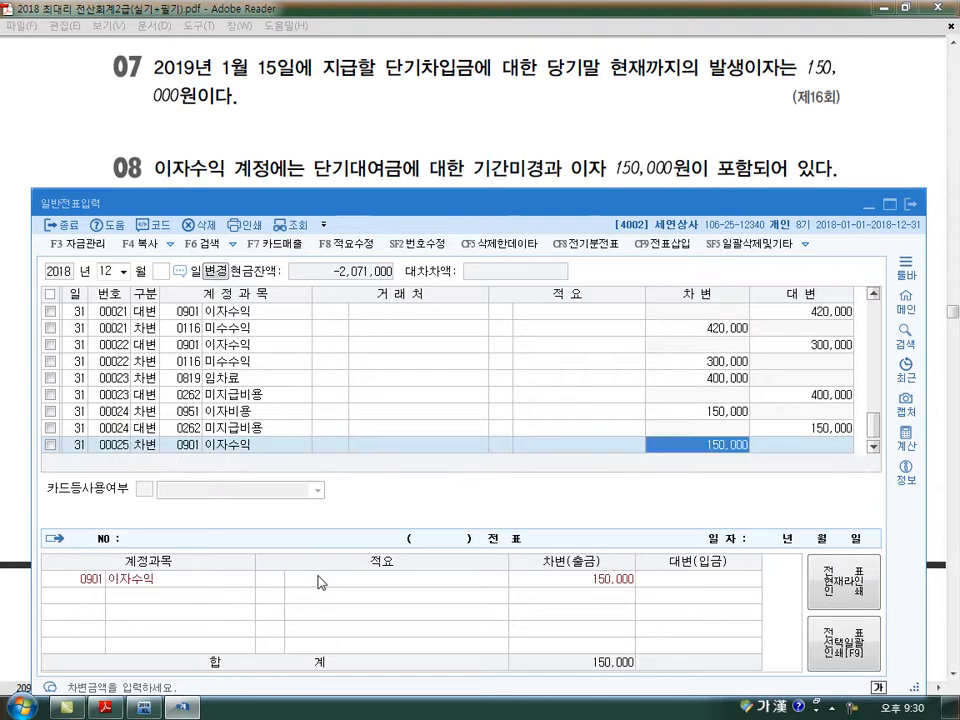
key(Return)
text(4)
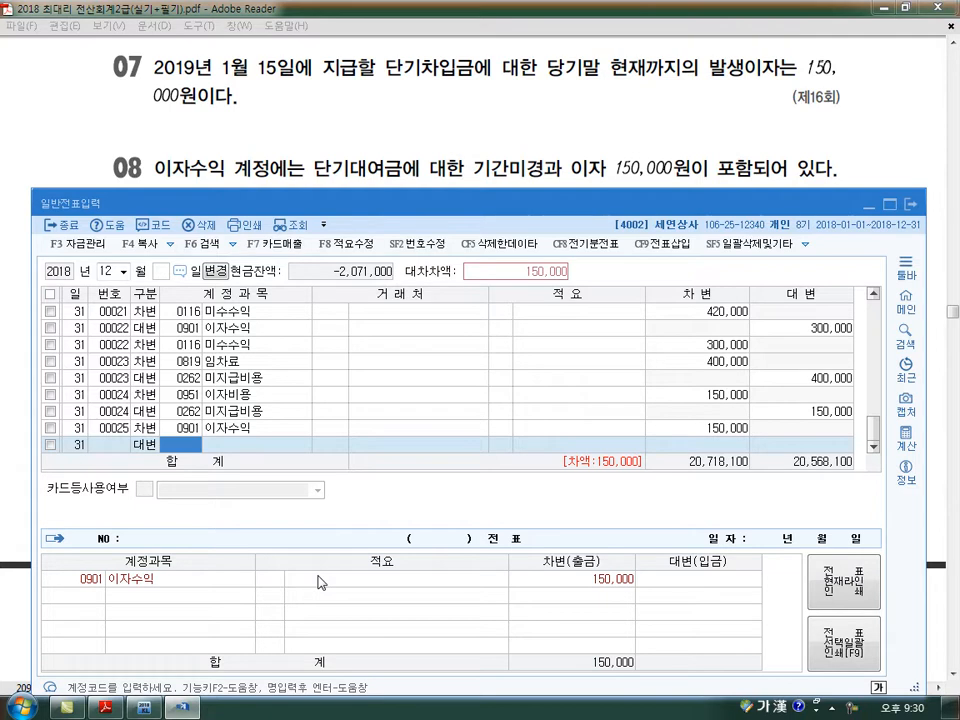
text(선수)
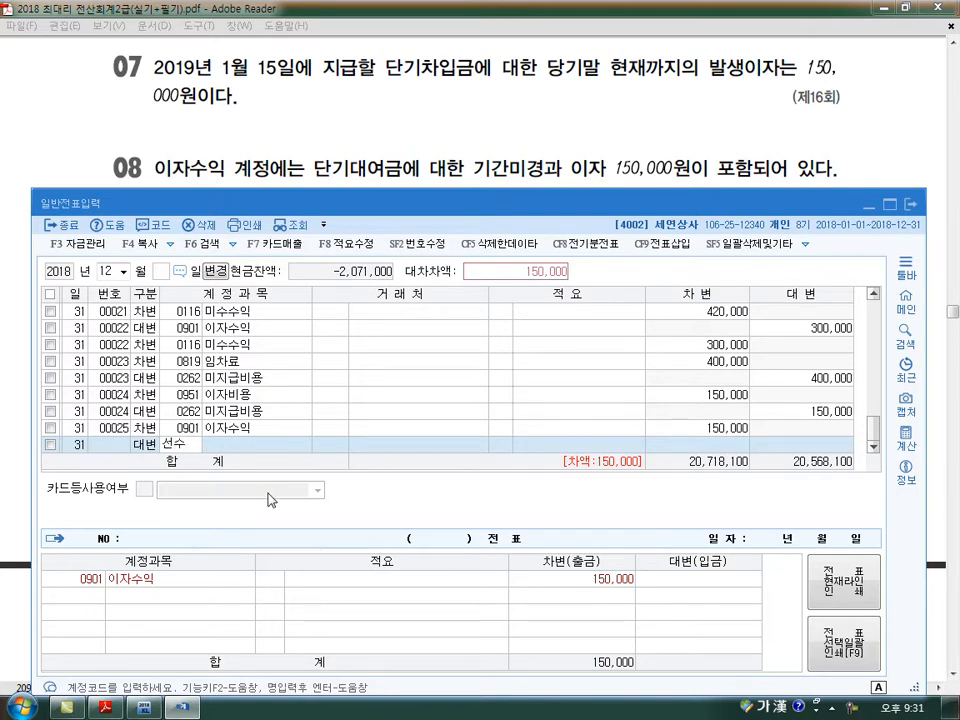
key(Return)
key(Down)
key(Return)
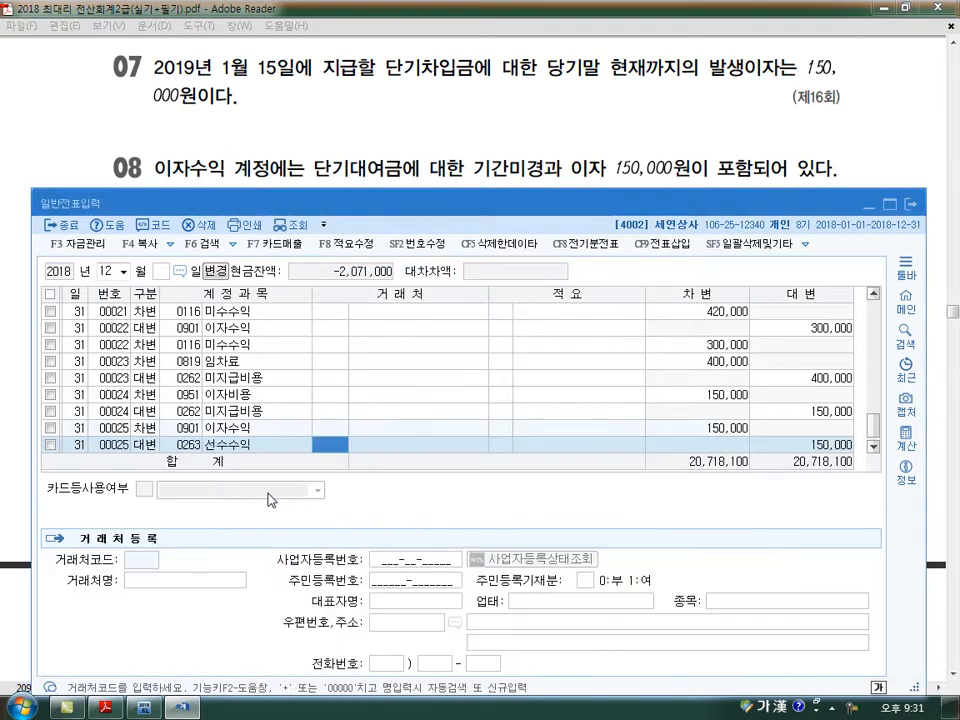
key(Down)
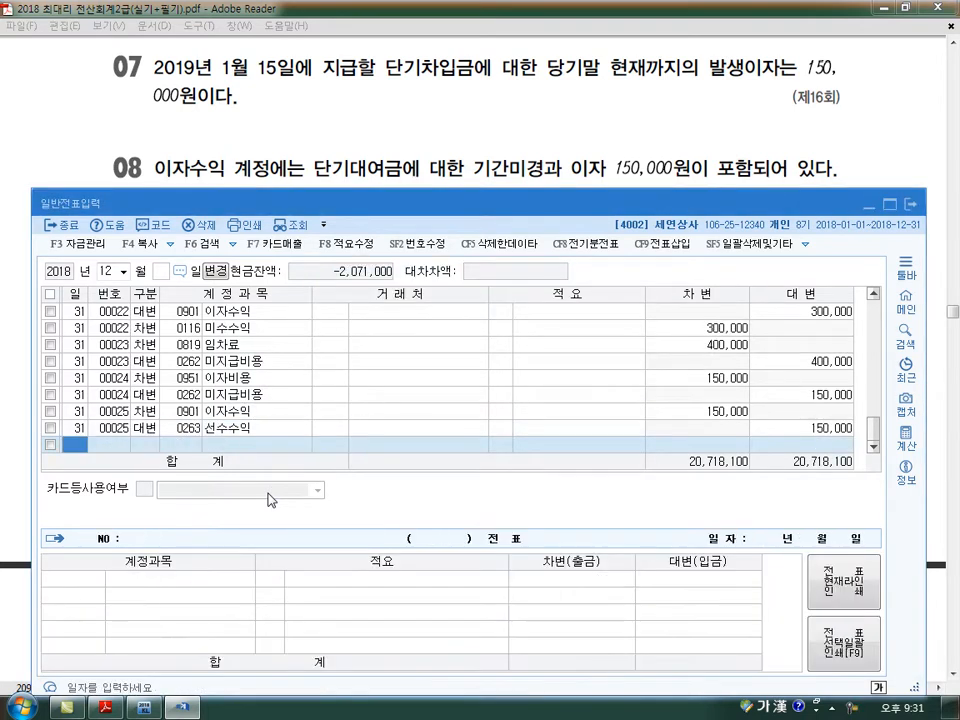
- For problem 09, enter a 차변 line for day 31 with account 0901 이자수익, amount 50,000
key(Page_Down)
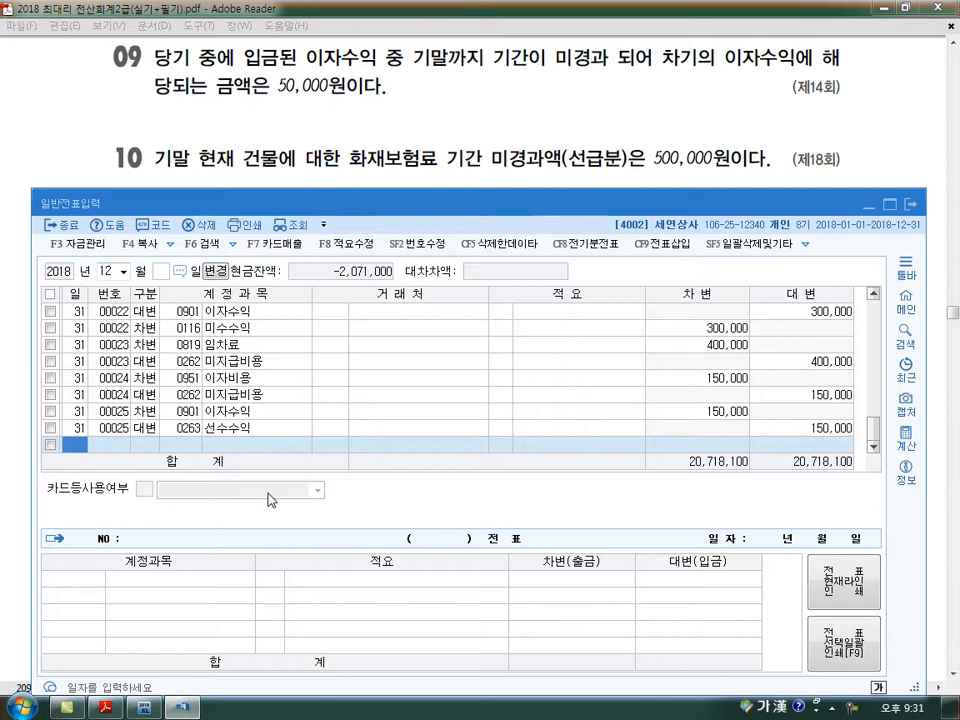
key(Return)
text(3)
key(Return)
text(901)
key(Return)
key(Return)
key(Return)
key(Return)
key(Return)
text(50000)
- Balance the problem 09 interest income voucher with a 대변 line for account 0263 선수수익, amount 50,000
key(Return)
text(4)
key(Return)
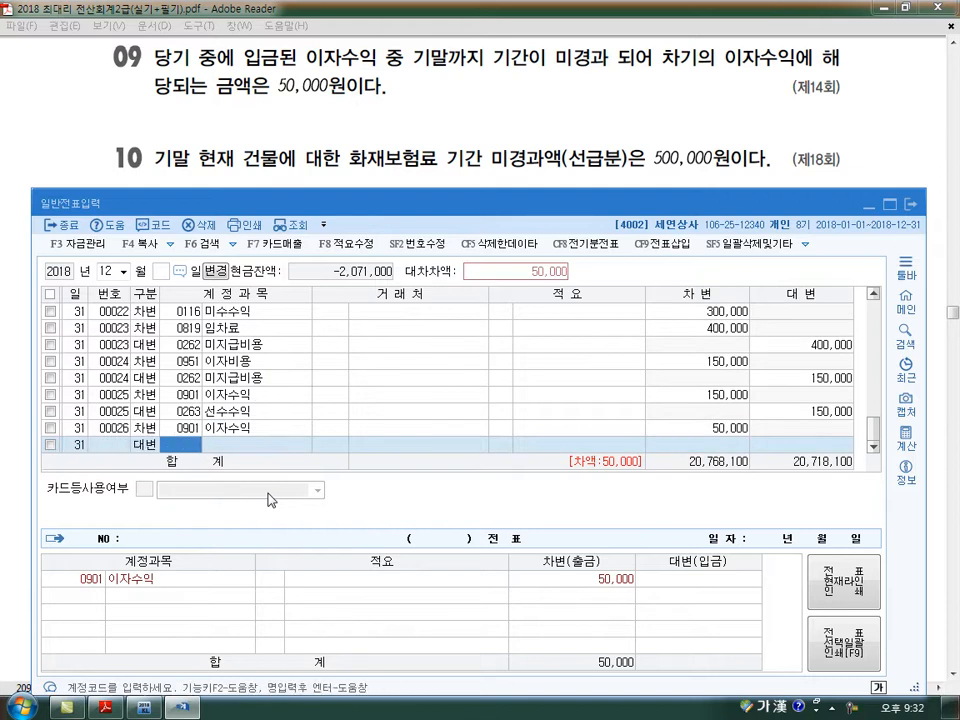
text(선수)
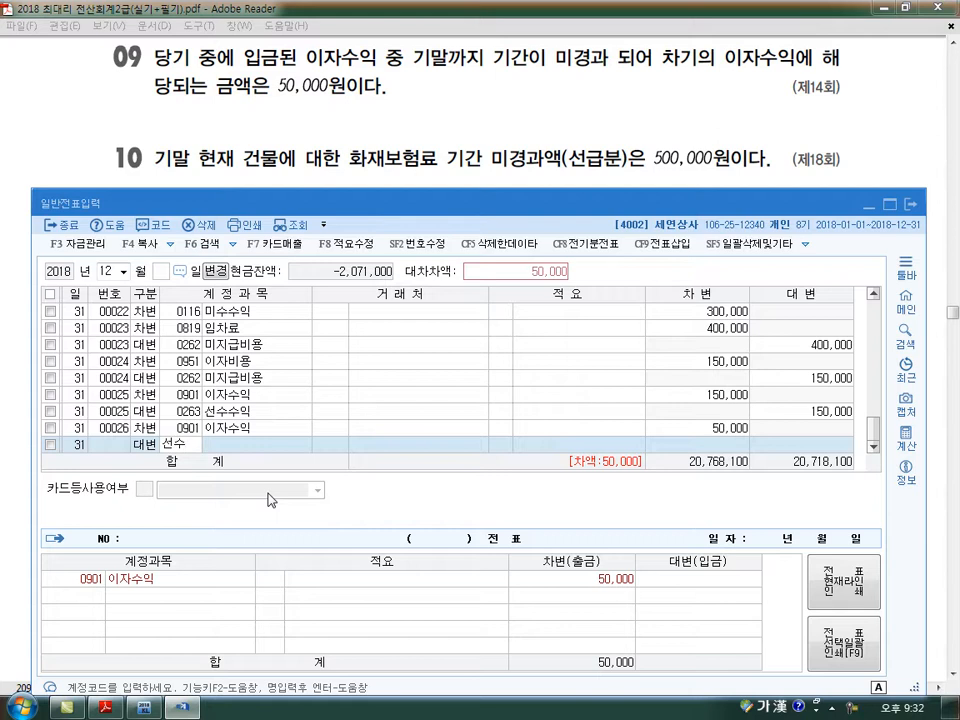
text(수)
key(Return)
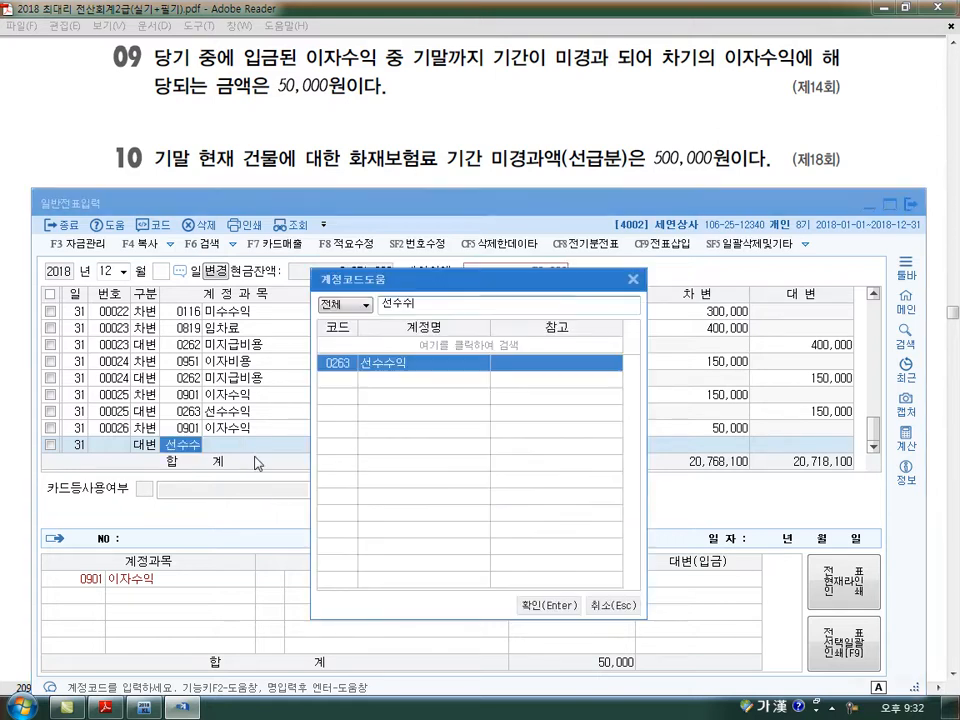
key(Return)
key(Return)
key(Return)
key(Return)
key(Return)
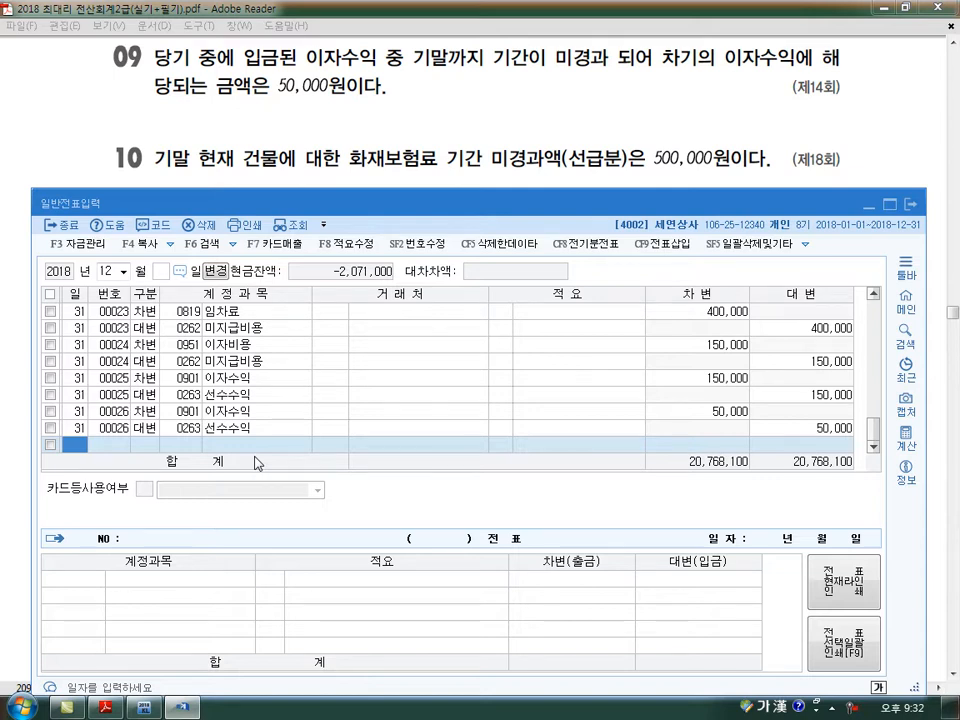
- For problem 10, enter a 대변 line for day 31 with account 0821 보험료, amount 500,000
text(31)
key(Return)
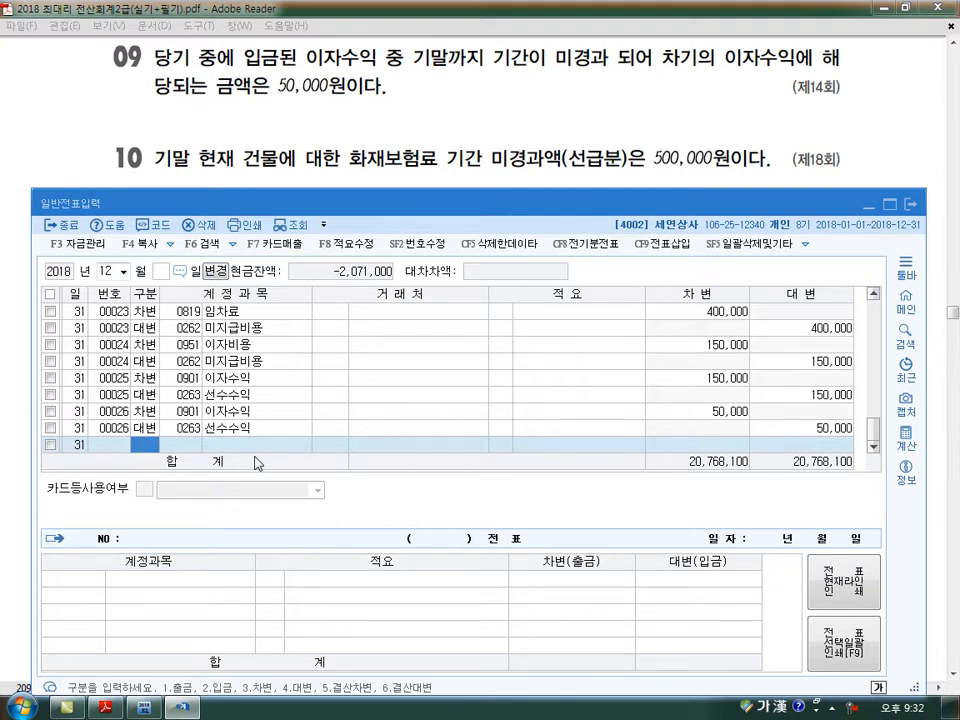
text(4)
key(Return)
text(821)
key(Return)
key(Return)
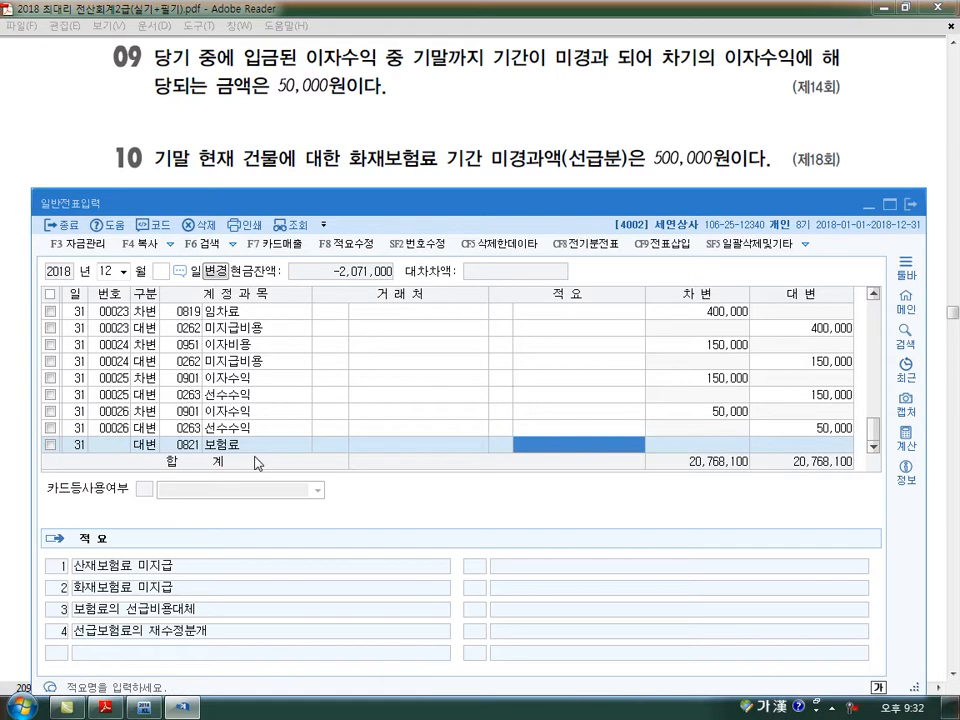
key(Return)
text(500000)
- Balance the insurance voucher with a 차변 line for day 31, account 0133 선급비용, amount 500,000
key(Return)
text(31)
key(Return)
text(3)
key(Return)
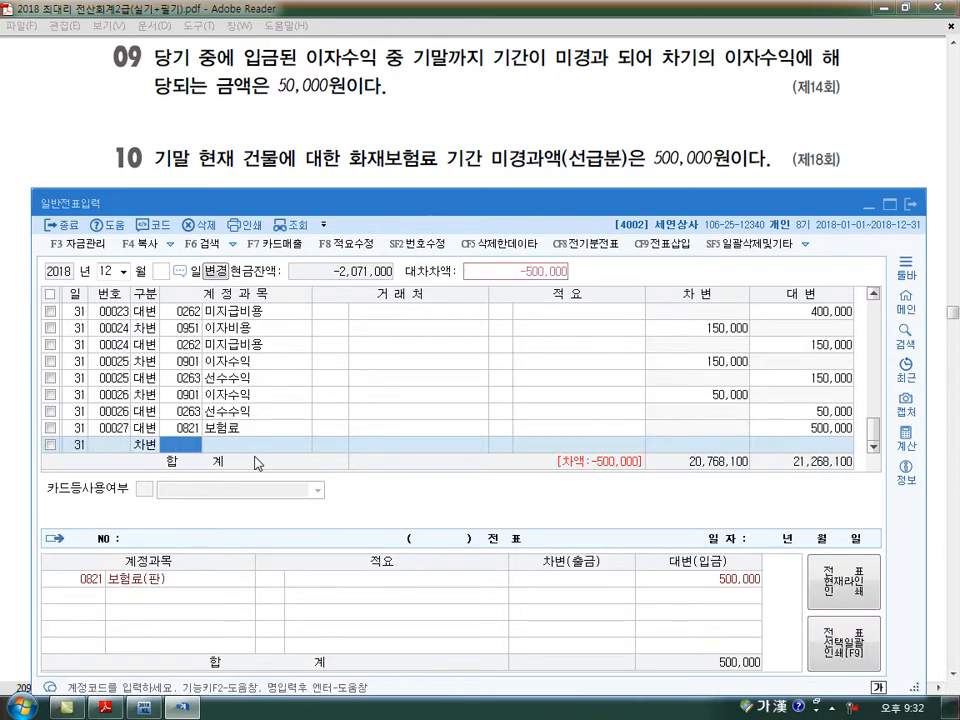
text(선급)
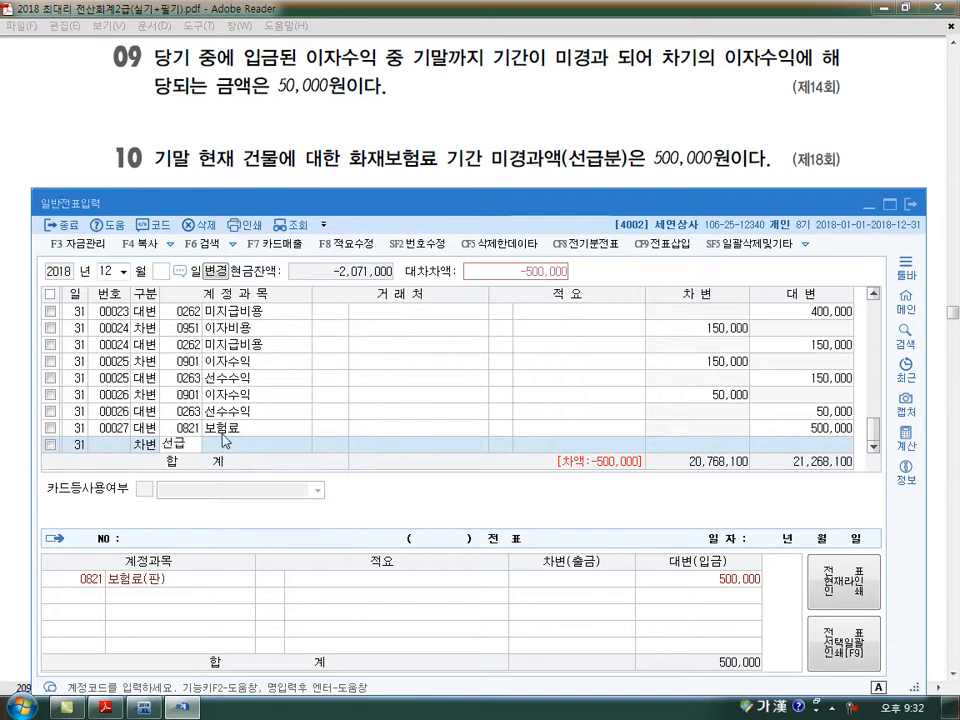
text(비)
key(Return)
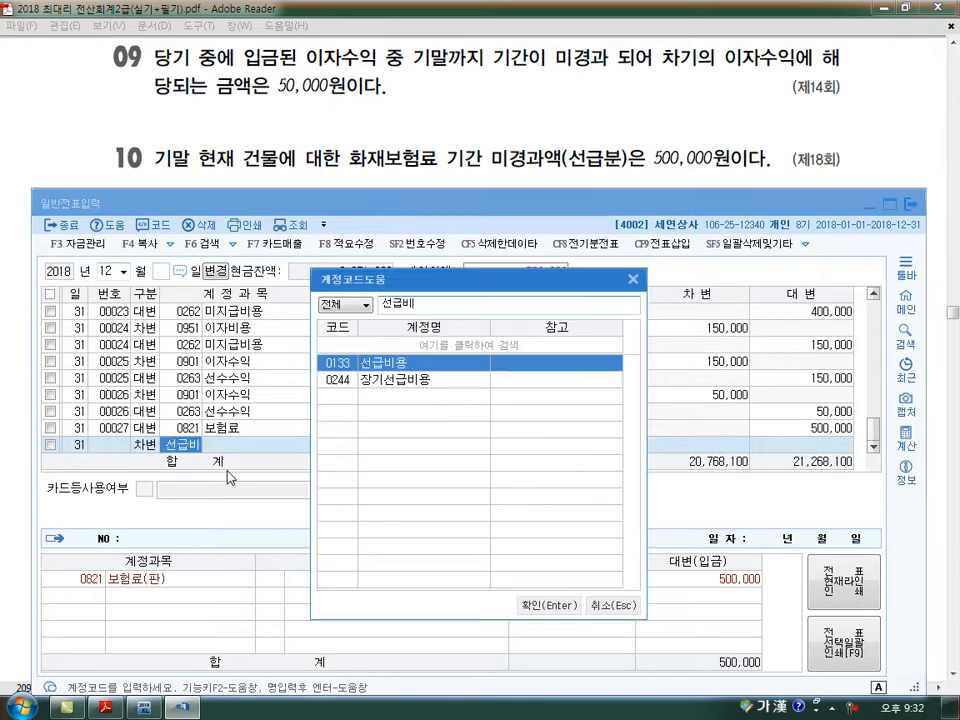
key(Return)
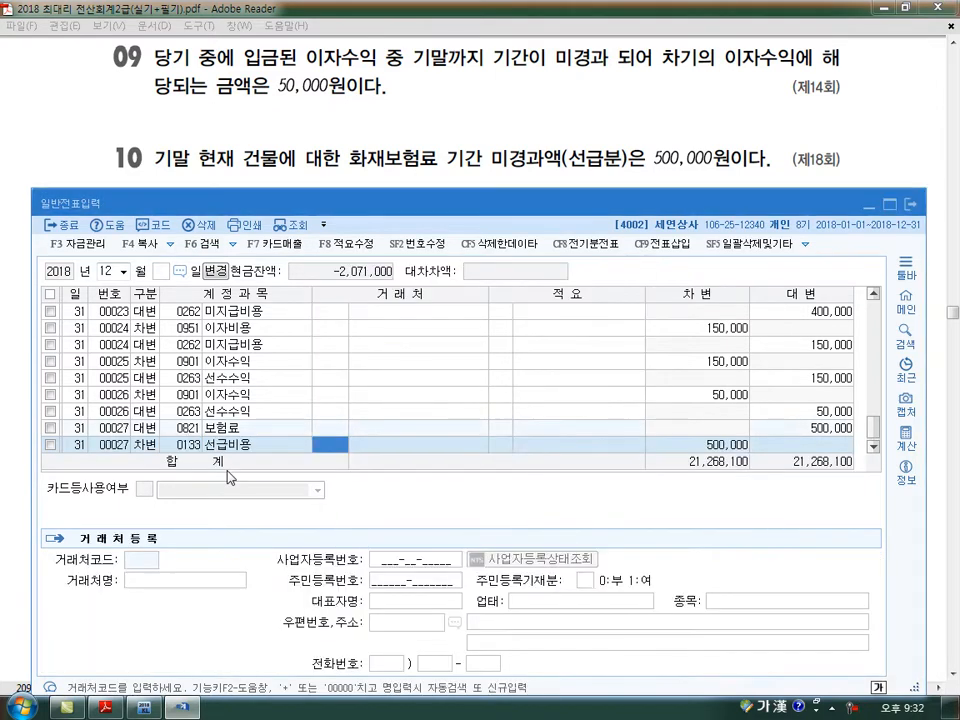
key(Down)
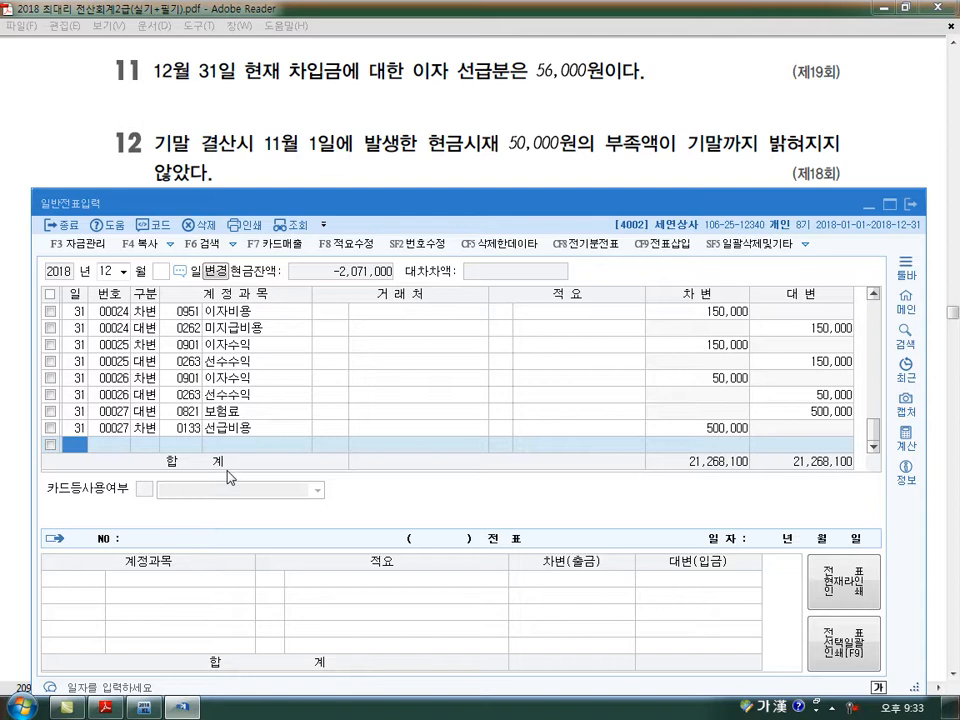
- For problem 11, enter a 대변 line for day 31 with account 0951 이자비용, amount 56,000
text(31)
key(Return)
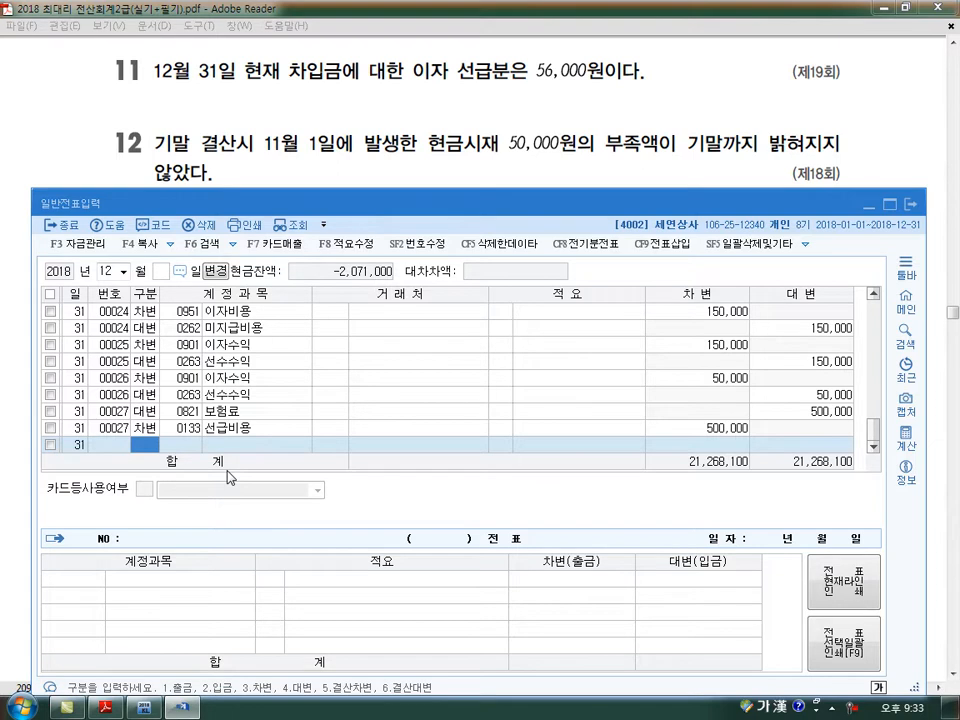
text(4)
key(Return)
text(951)
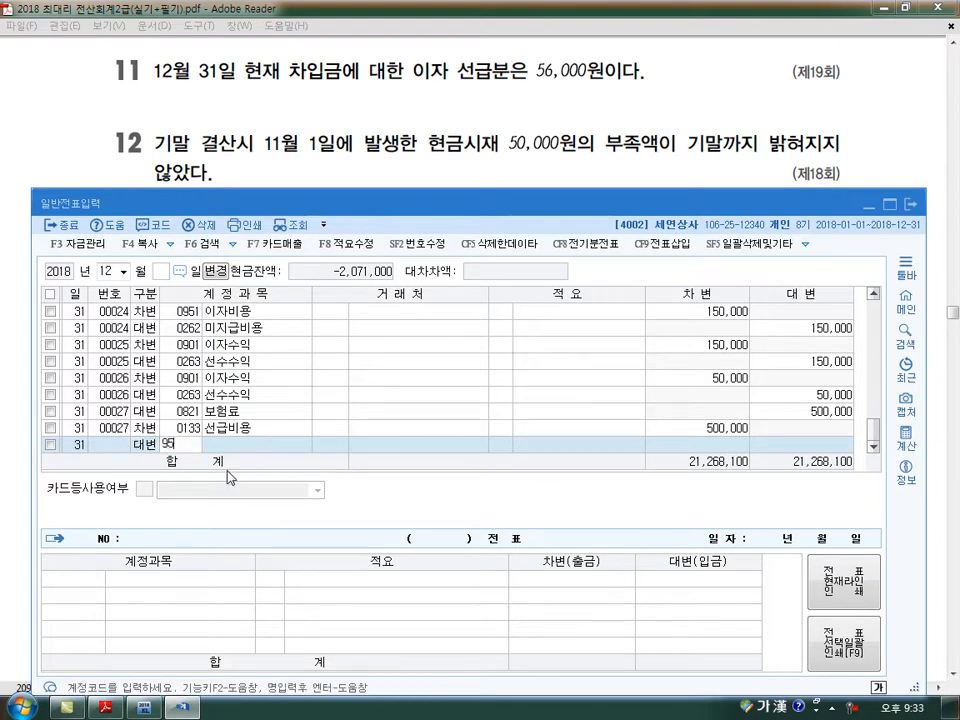
key(Return)
key(Return)
key(Return)
text(560000)
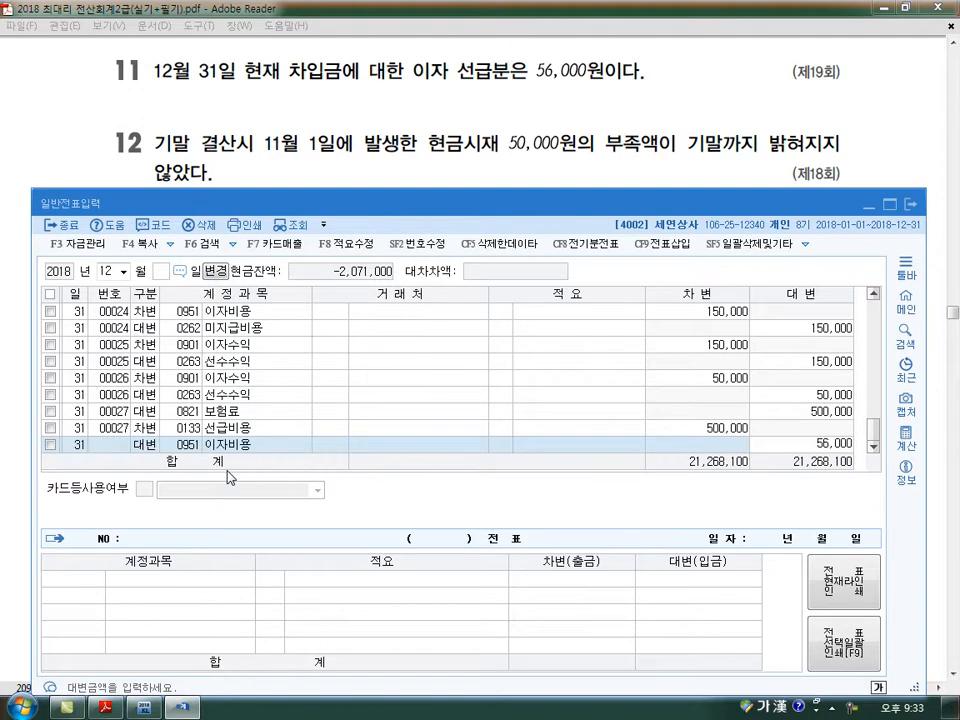
key(Return)
- Balance the prepaid interest voucher with a 차변 line for account 0133 선급비용, amount 56,000
text(3)
key(Return)
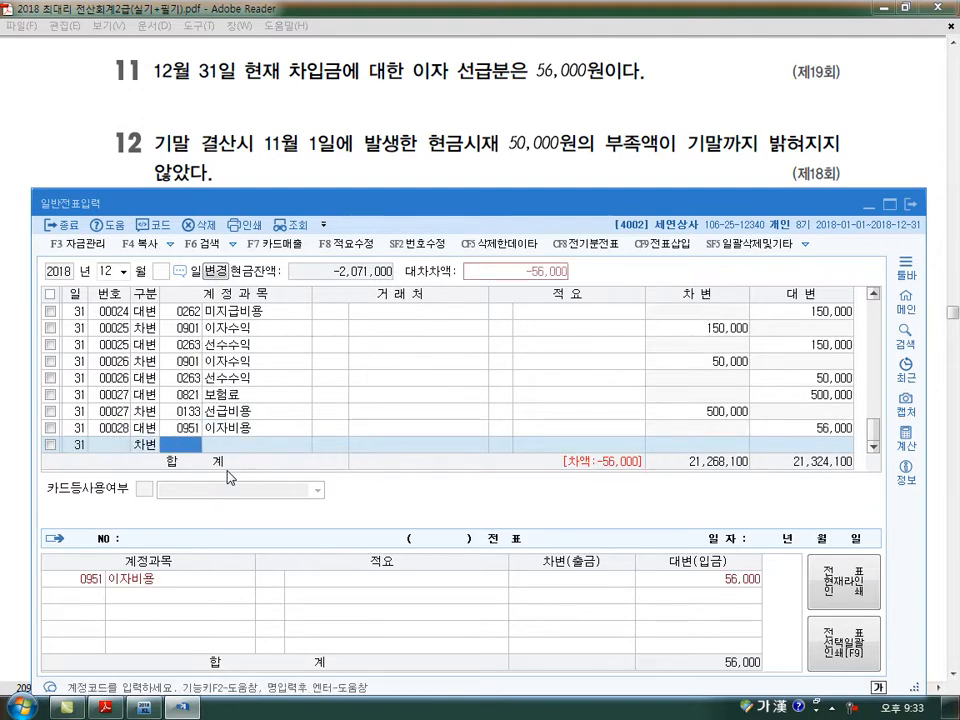
text(선급)
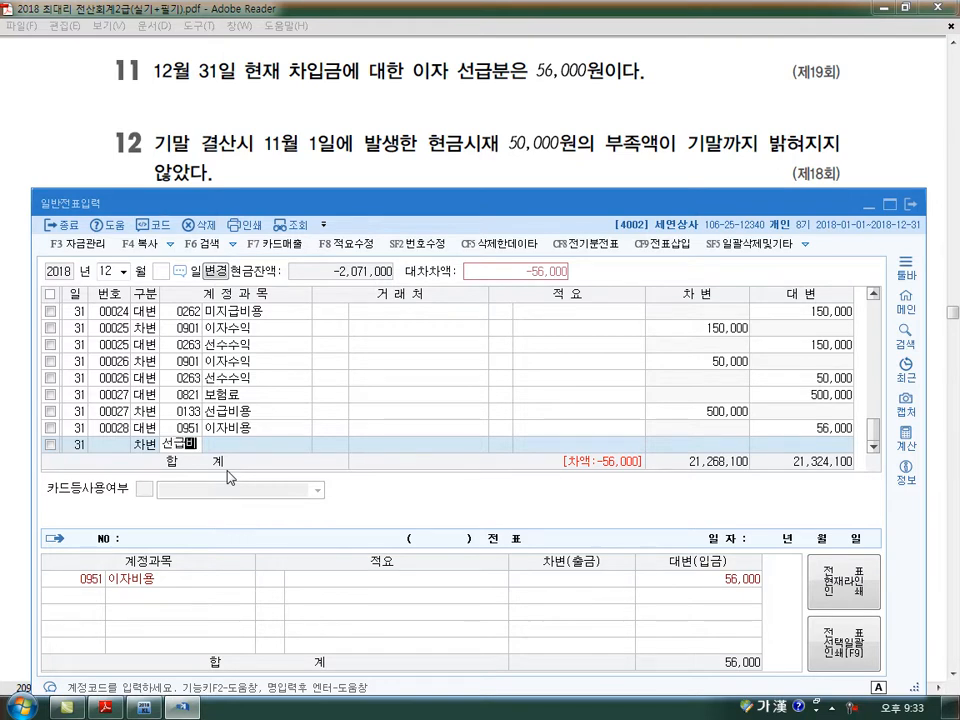
text(비)
key(Return)
key(Return)
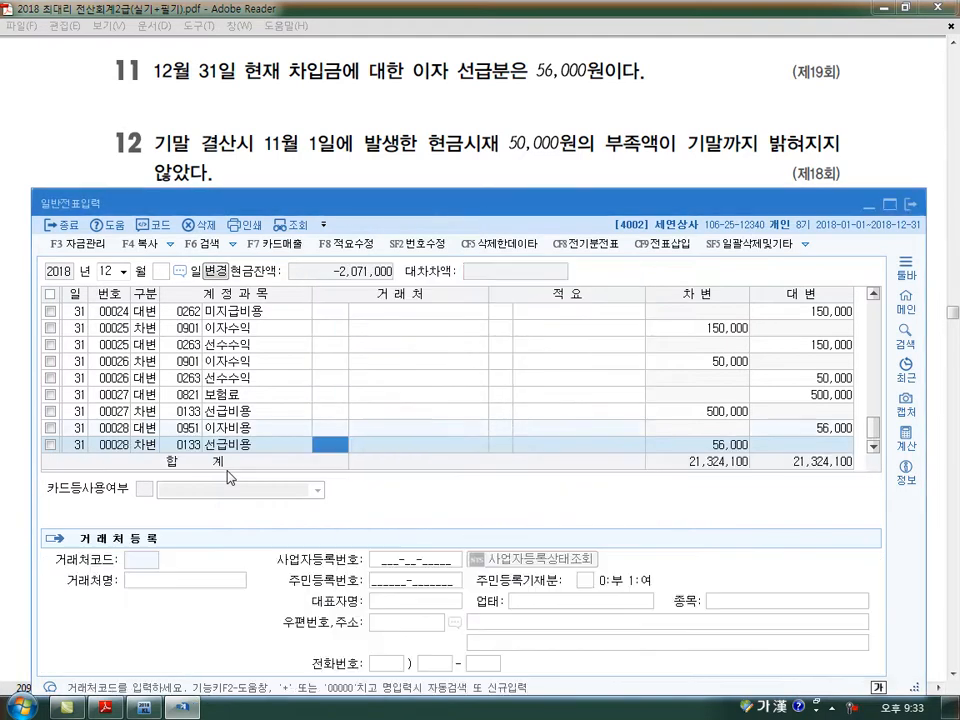
key(Return)
key(Return)
key(Return)
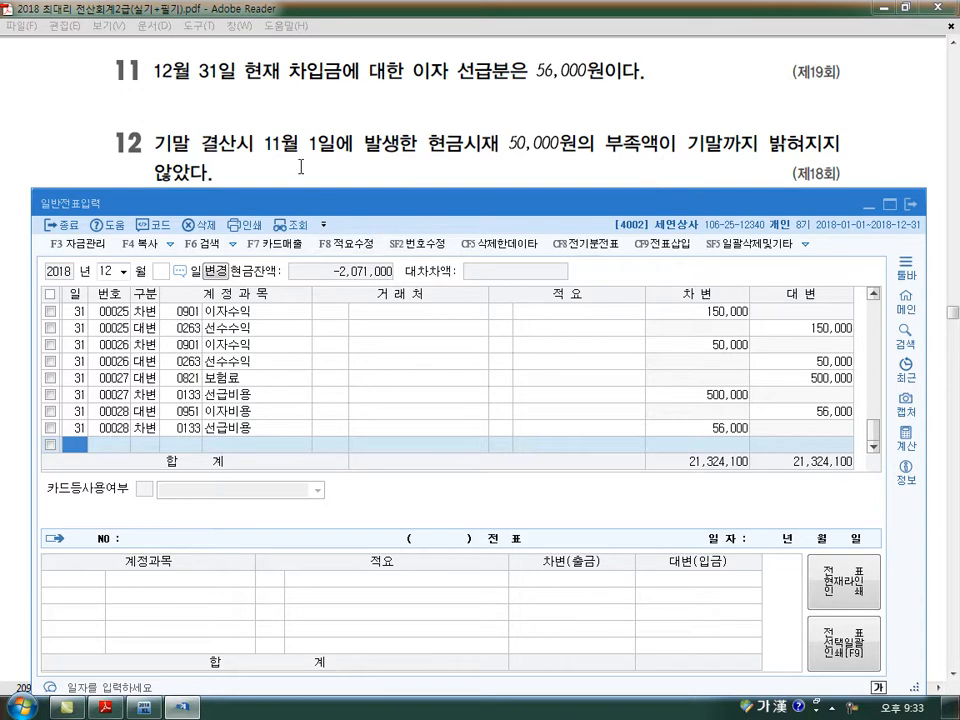
- Check the November 1 vouchers for the 현금과부족 entry behind problem 12 and return to the December vouchers
click(112, 271)
click(123, 271)
click(112, 404)
text(1)
key(Return)
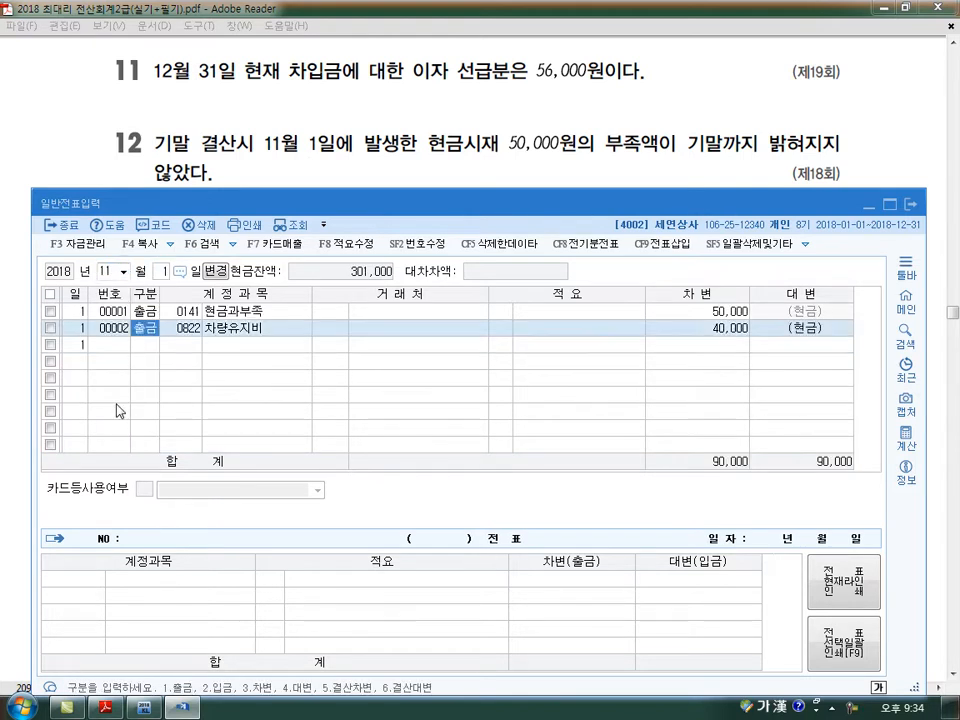
key(Up)
key(Up)
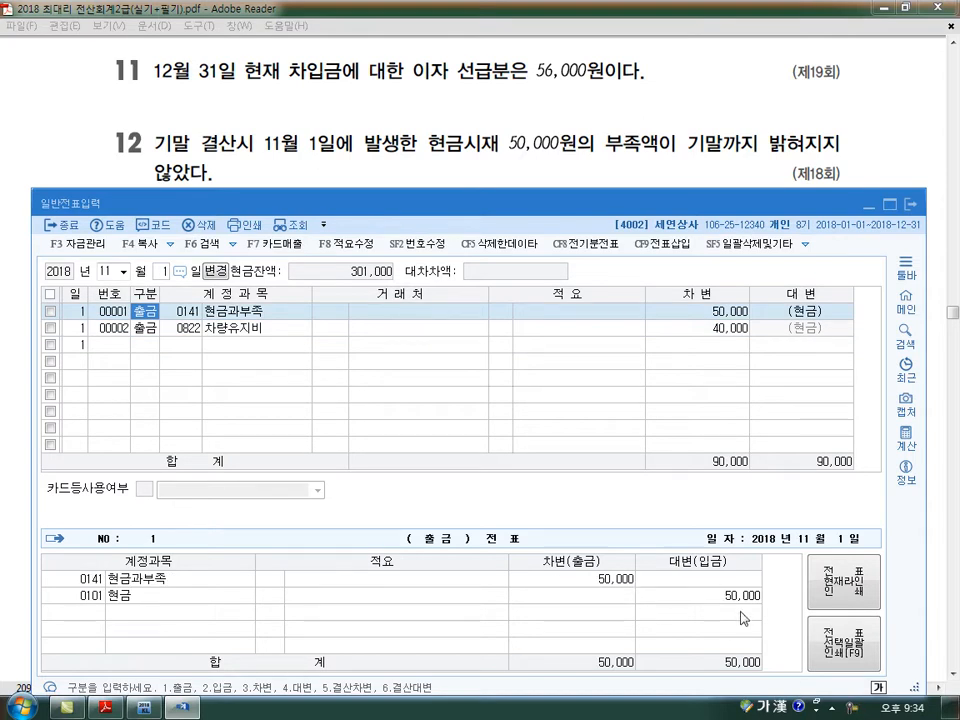
click(102, 272)
text(12)
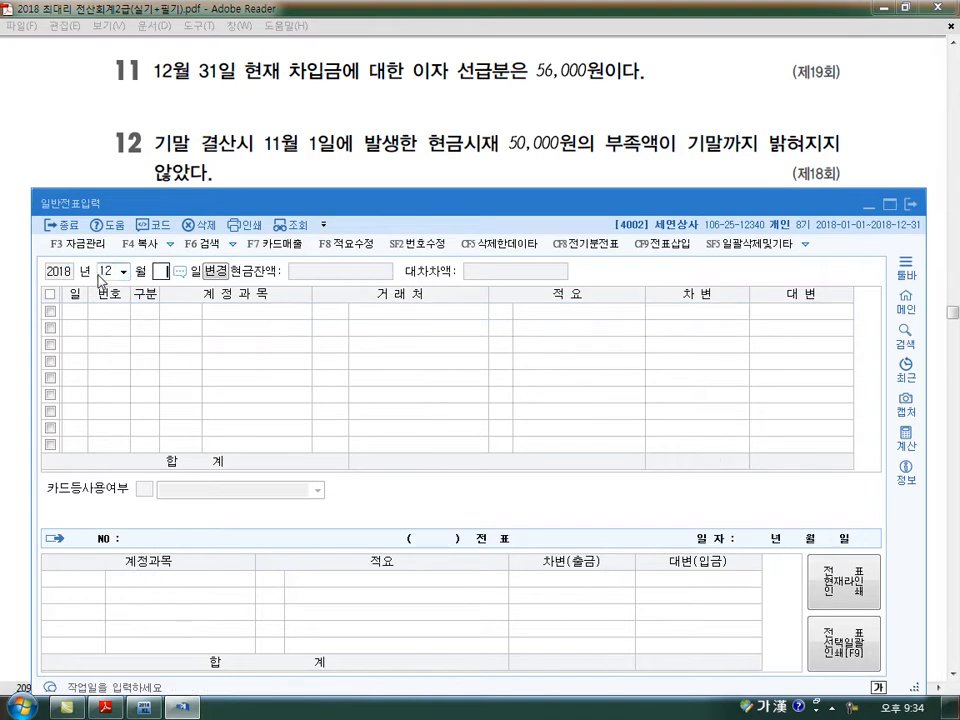
key(Return)
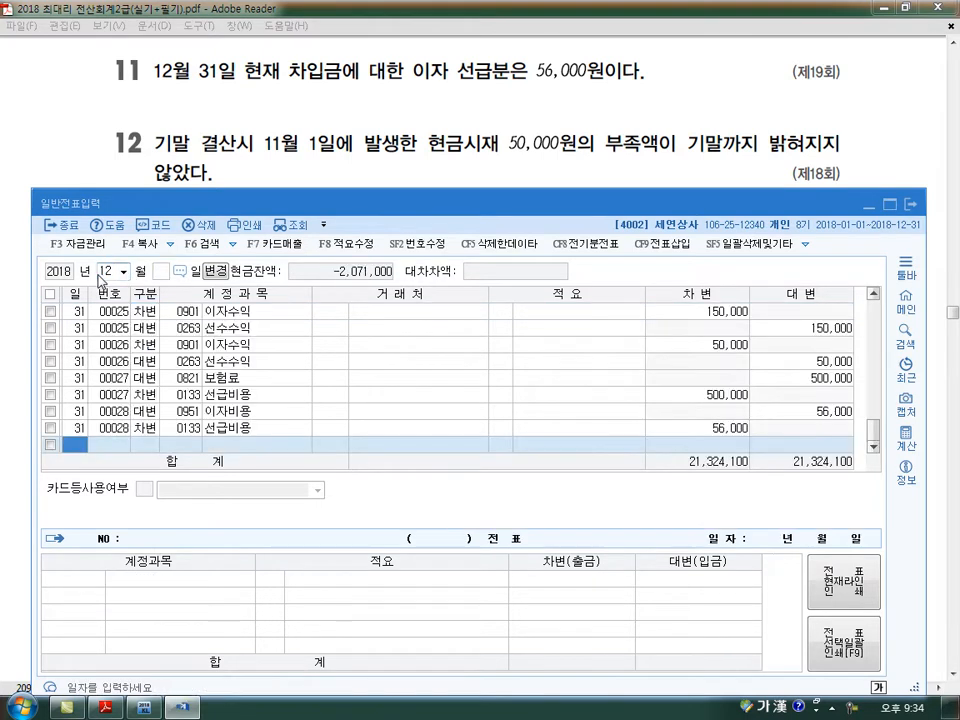
drag(279, 156, 352, 156)
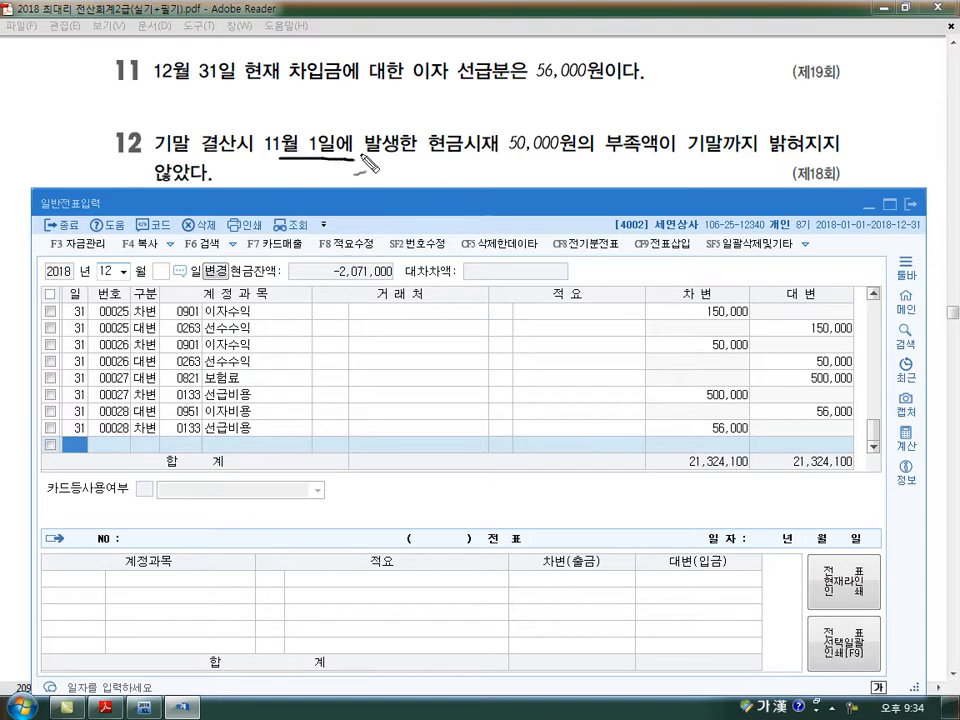
drag(470, 112, 532, 183)
drag(603, 157, 652, 155)
drag(513, 158, 557, 189)
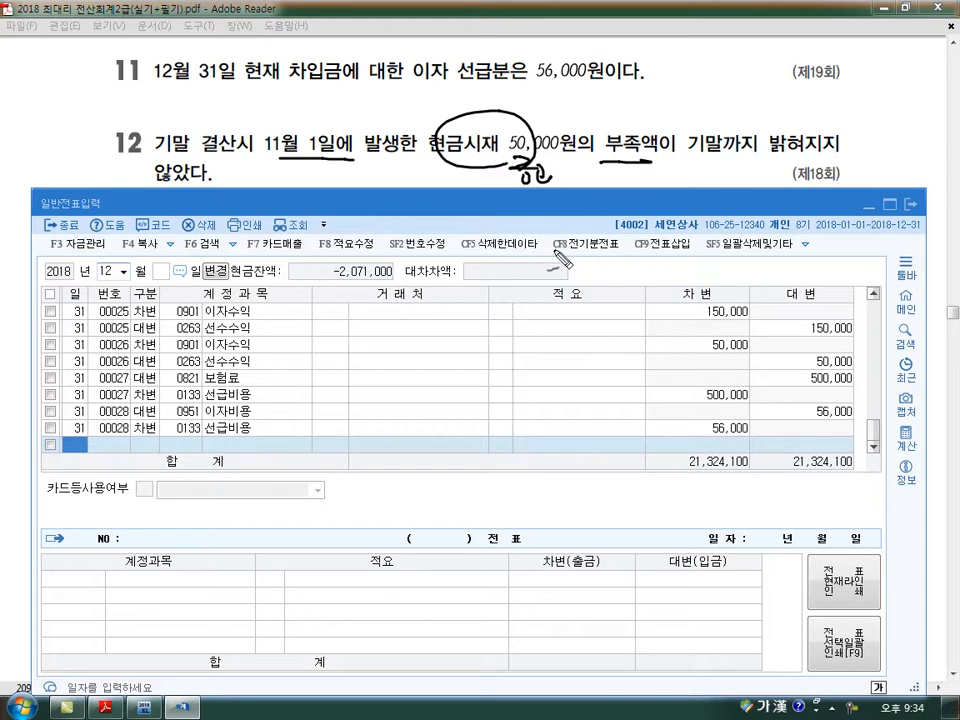
mouse_move(555, 285)
mouse_down()
mouse_move(618, 311)
mouse_move(655, 297)
mouse_up()
mouse_move(392, 279)
mouse_down()
mouse_move(414, 284)
mouse_move(400, 300)
mouse_move(425, 305)
mouse_move(492, 298)
mouse_move(495, 318)
mouse_move(417, 325)
mouse_move(660, 325)
mouse_up()
drag(395, 330, 405, 335)
drag(480, 325, 595, 398)
drag(515, 378, 517, 418)
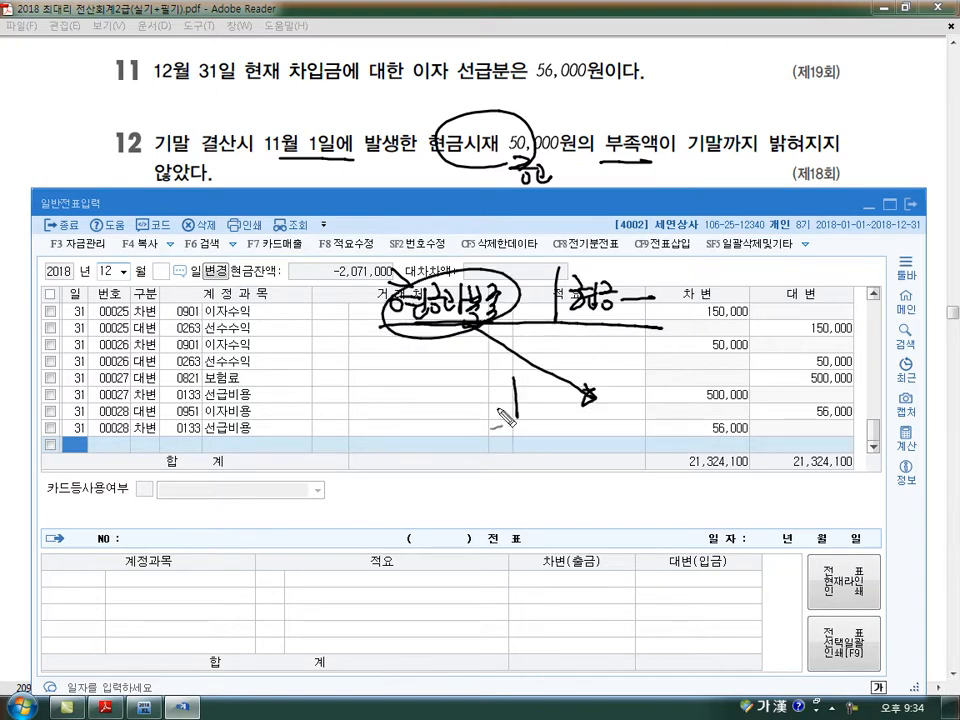
drag(408, 412, 483, 412)
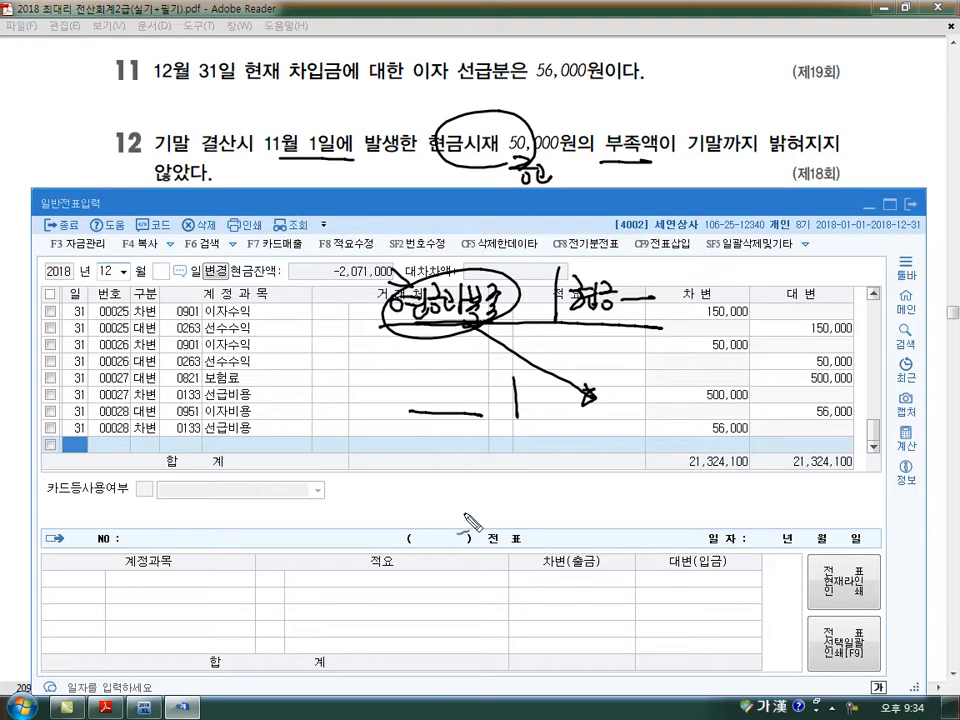
key(Escape)
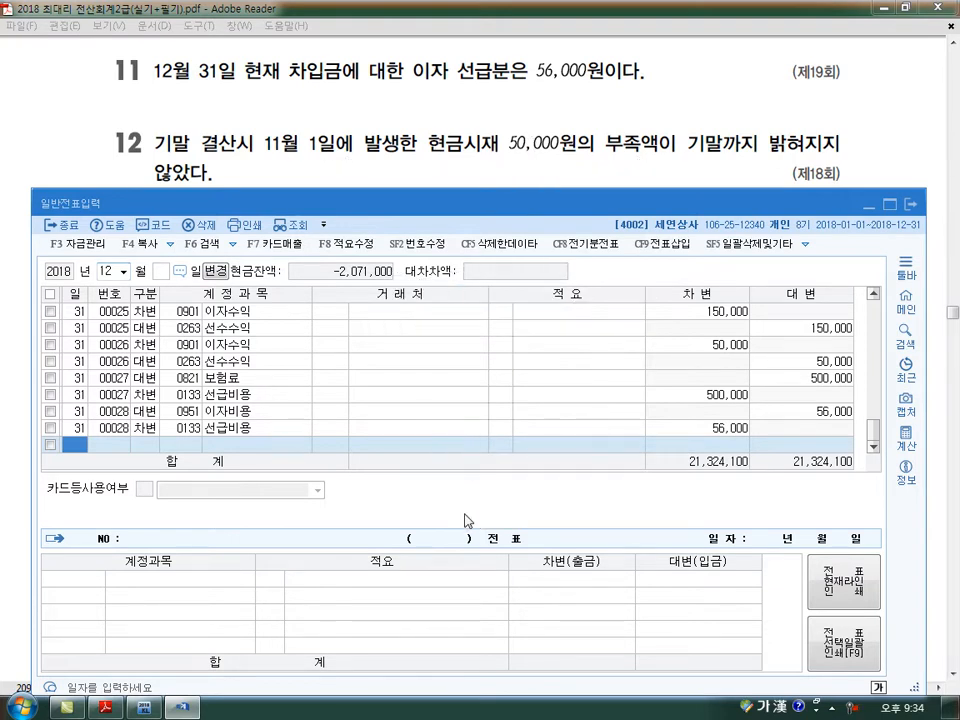
- For problem 12, enter a 대변 line for day 31 with account 0141 현금과부족, amount 50,000
text(31)
key(Return)
text(4)
key(Return)
text(0141)
key(Return)
key(Return)
key(Return)
text(50000)
- Balance the cash shortage voucher with a 차변 line for day 31, account 0980 잡손실, amount 50,000
key(Return)
text(31)
key(Return)
text(3)
key(Return)
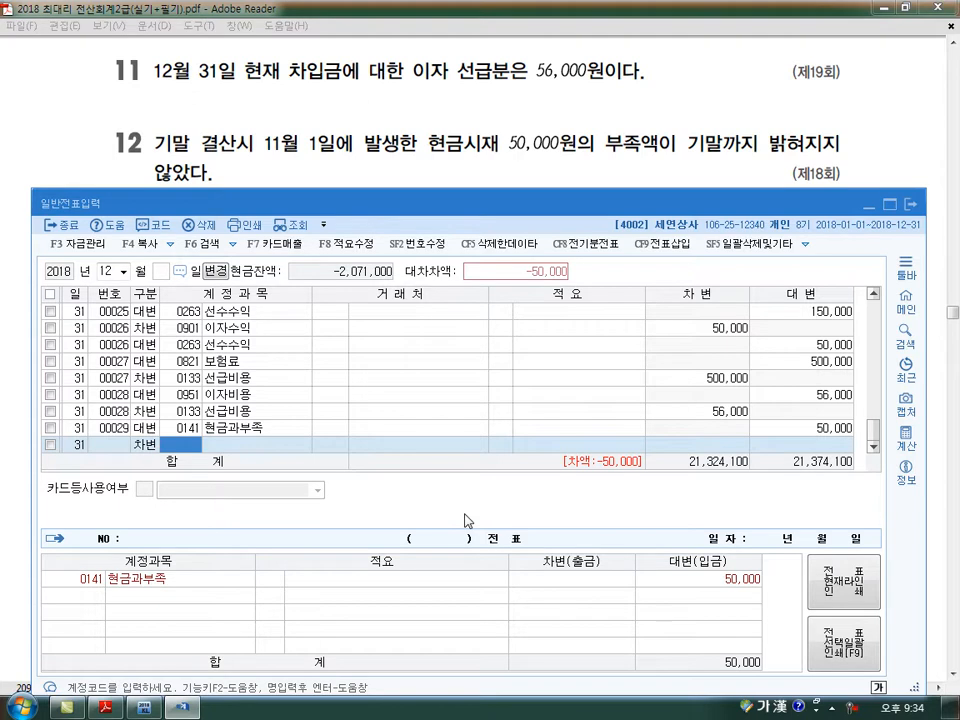
text(0980)
key(Return)
key(Return)
key(Return)
key(Return)
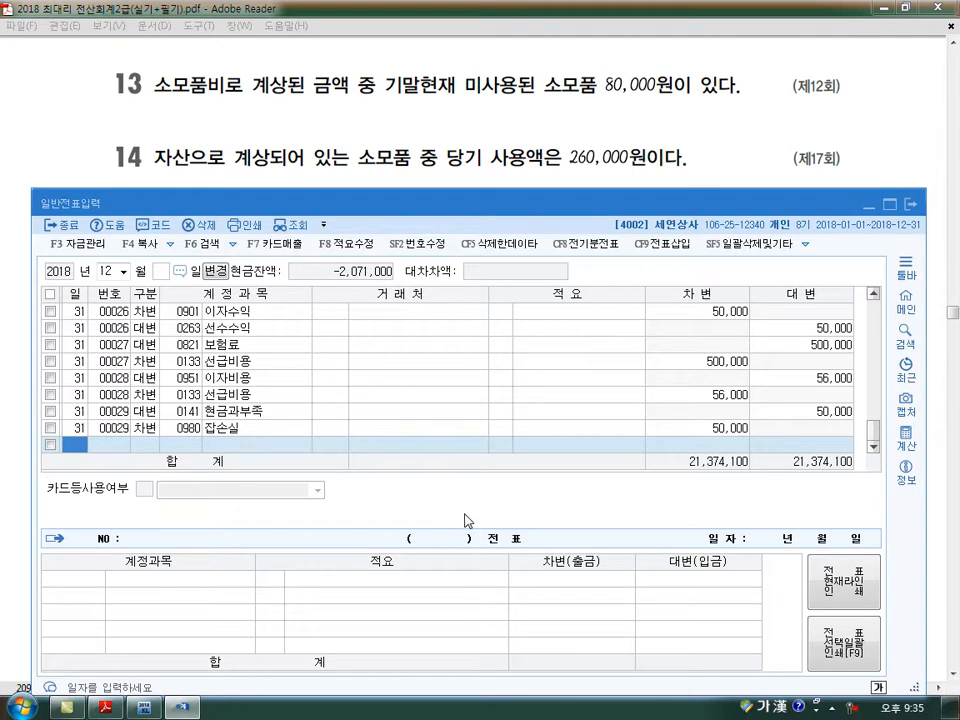
- For problem 13, enter a 대변 line for day 31 with account 0830 소모품비, amount 80,000
text(31)
key(Return)
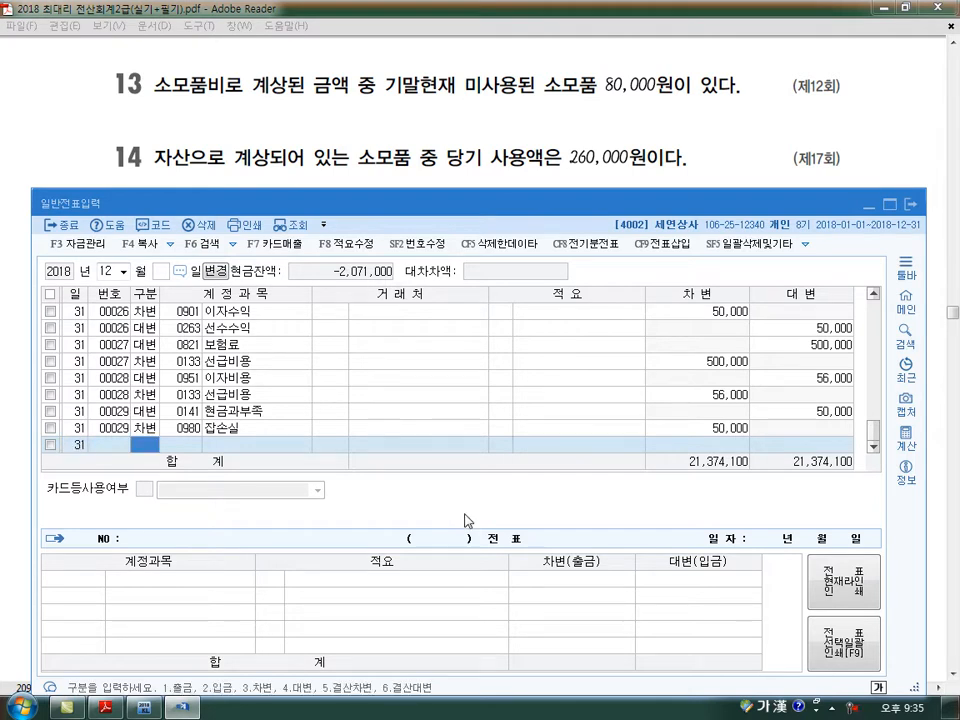
text(4)
key(Return)
text(0830)
key(Return)
key(Return)
key(Return)
text(800000)
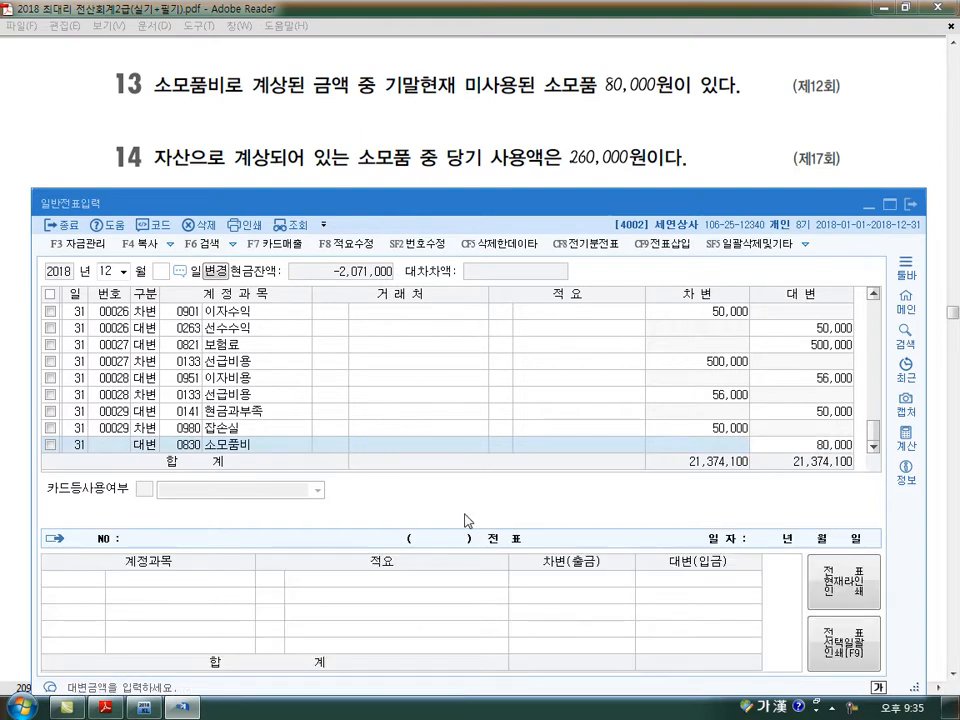
key(Return)
- Balance the unused supplies voucher with a 차변 line for account 0122 소모품, amount 80,000
text(3)
key(Return)
text(0122)
key(Return)
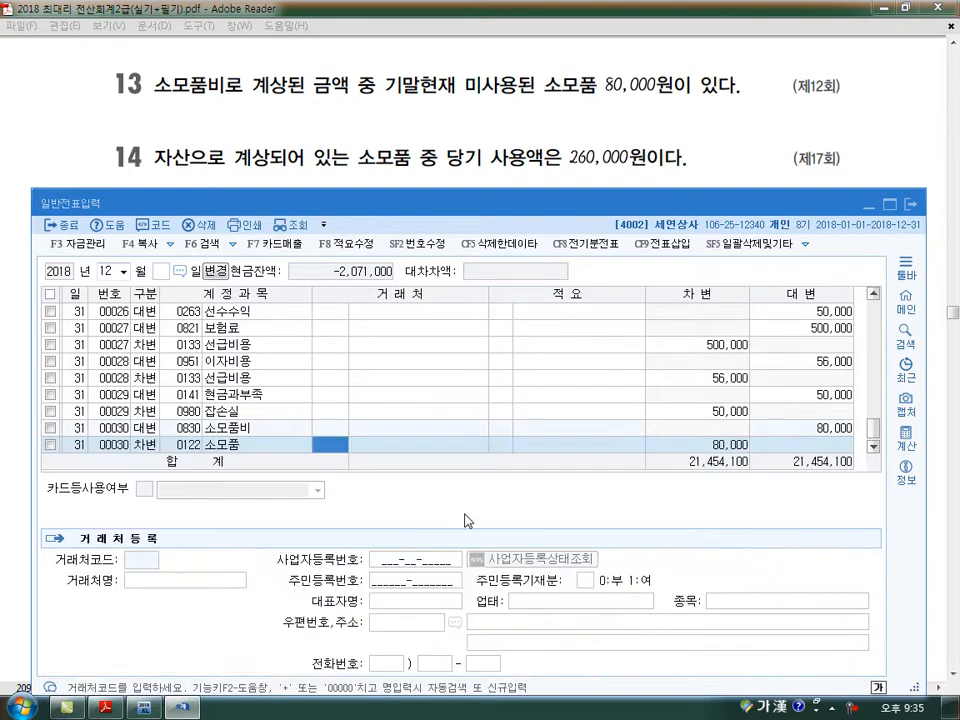
key(Return)
key(Return)
key(Return)
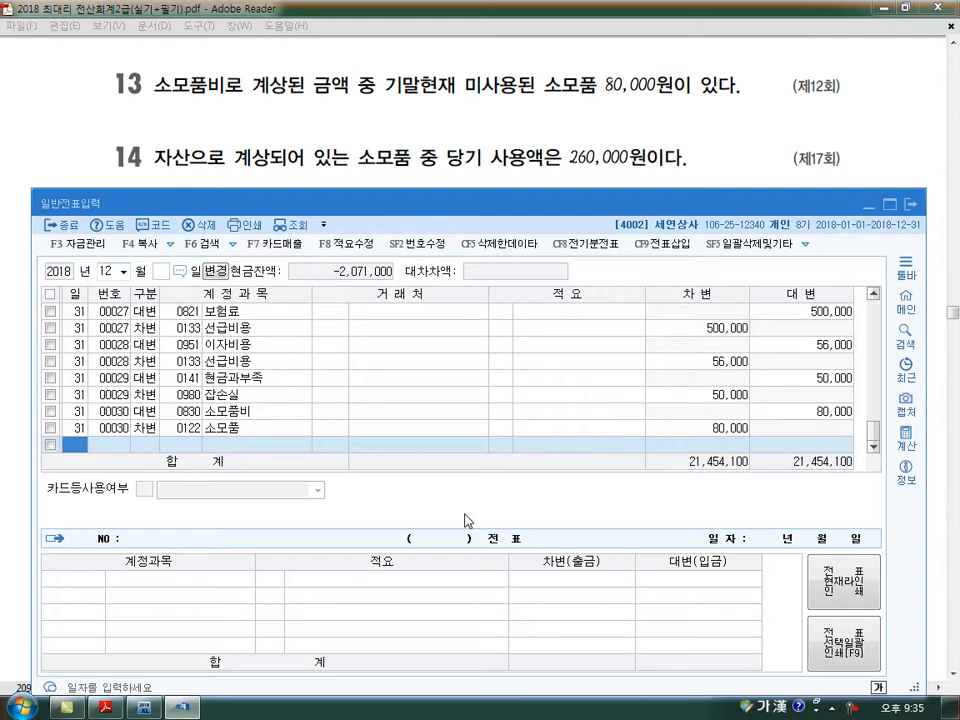
- For problem 14, enter a 대변 line for day 31 with account 0122 소모품, amount 260,000
text(31)
key(Return)
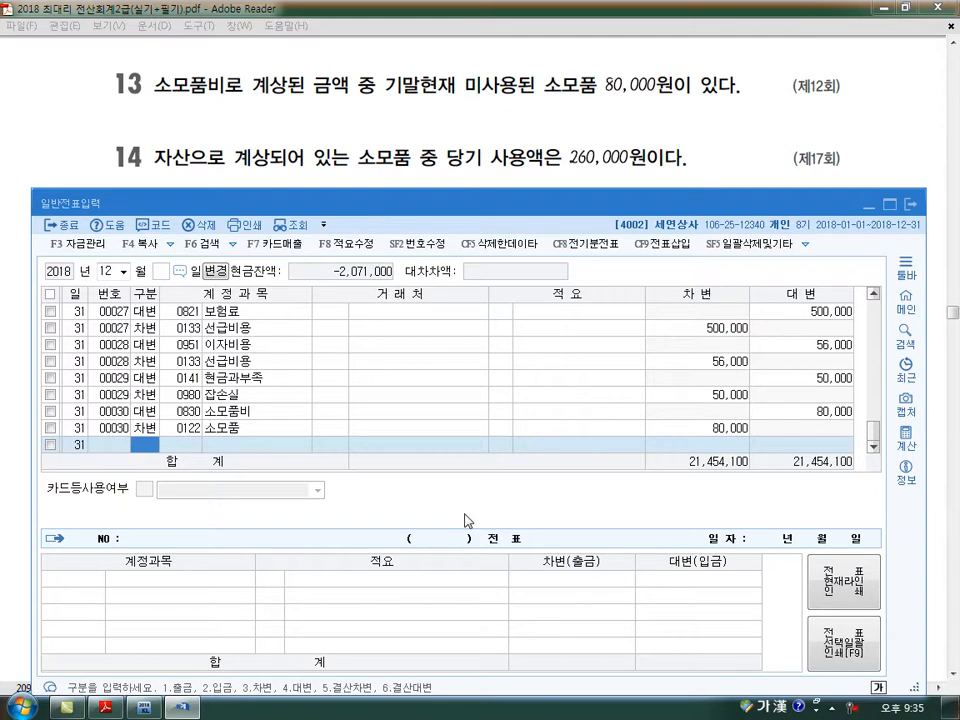
text(4)
key(Return)
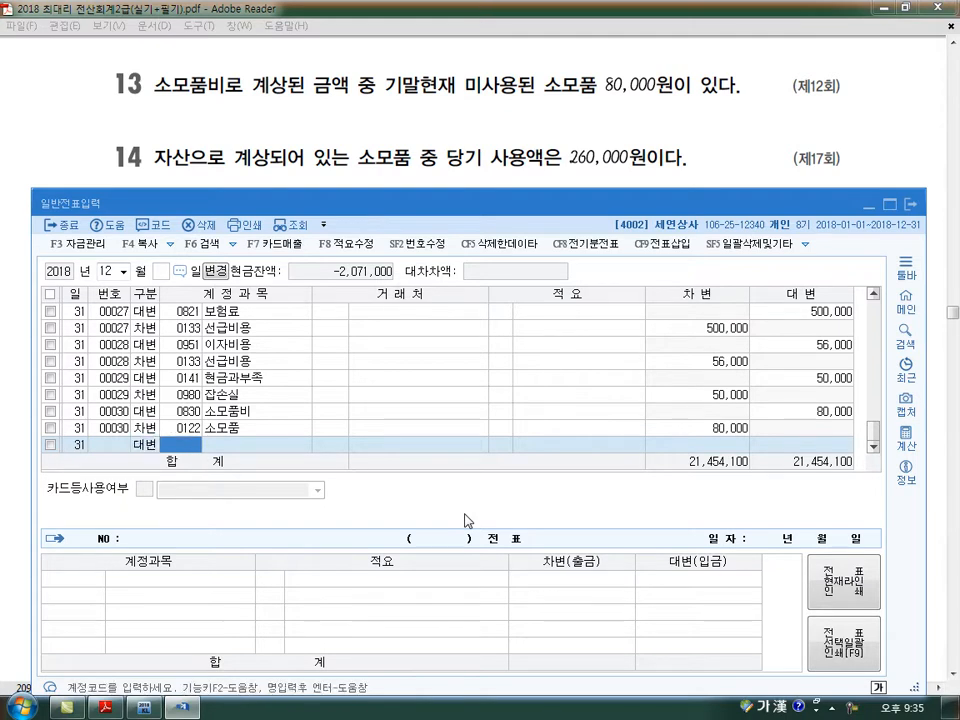
text(0122)
key(Return)
key(Return)
key(Return)
text(260,000)
- Balance the used supplies voucher with a 차변 line for day 31, account 0830 소모품비, amount 260,000
key(Return)
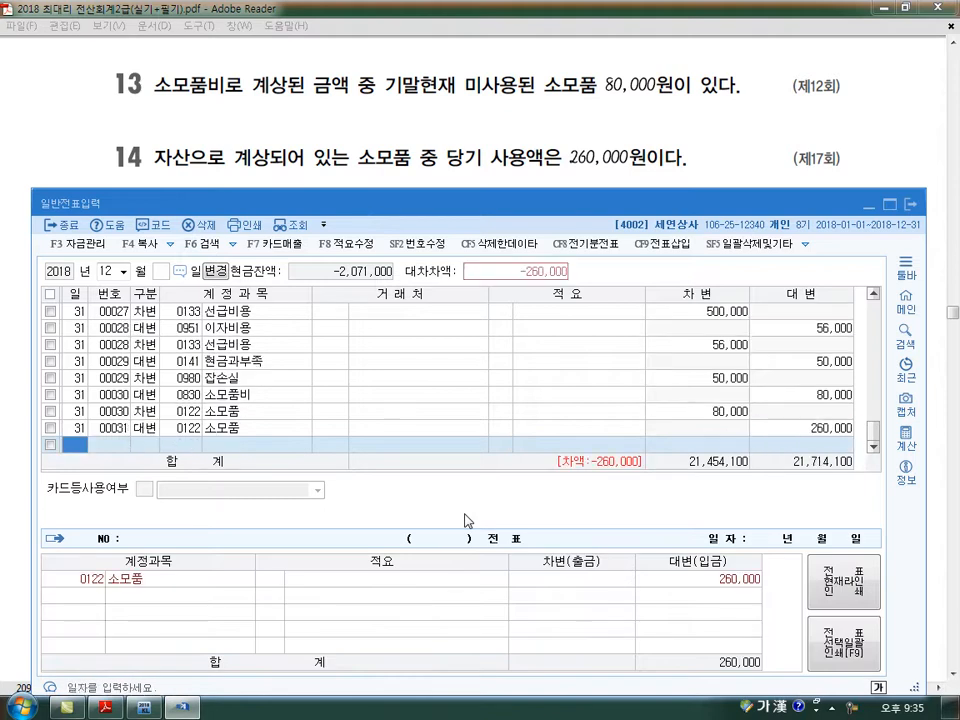
text(3)
key(Return)
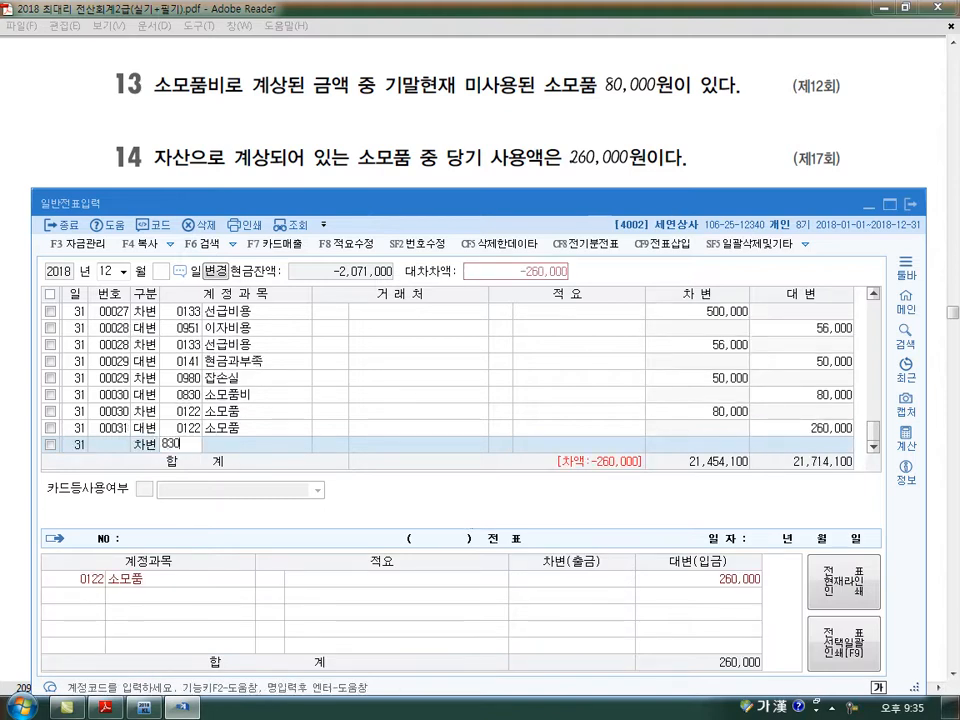
text(0830)
key(Return)
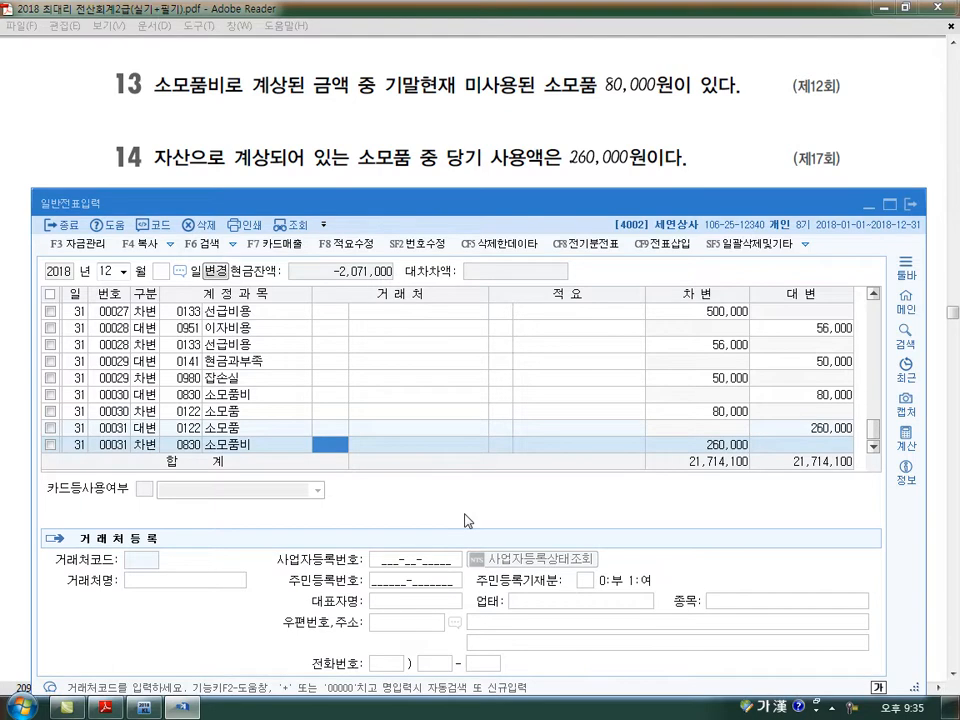
key(Return)
key(Return)
key(Return)
- For problem 15, enter a 대변 line for day 31 with account 0134 가지급금, amount 200,000
scroll(468, 521, down, 3)
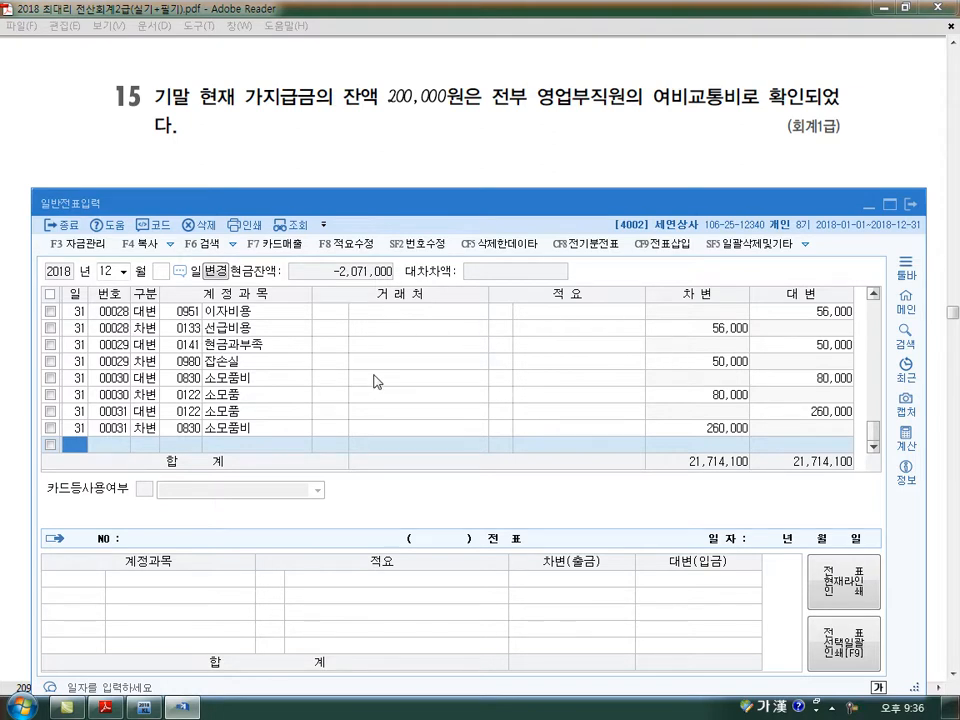
text(31)
key(Return)
text(4)
key(Return)
text(13)
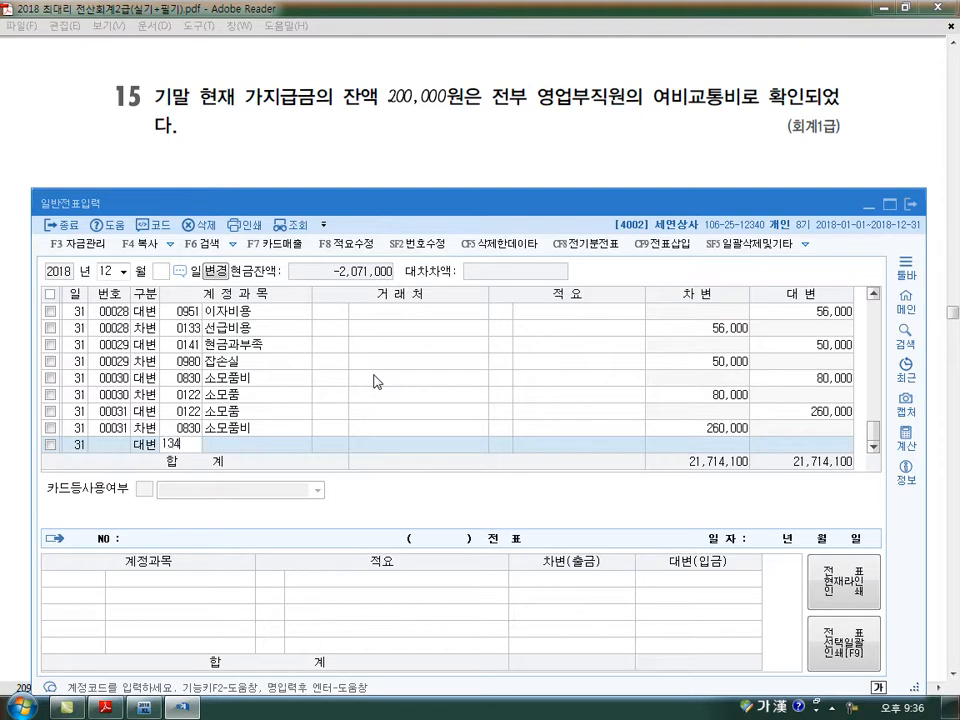
text(4)
key(Return)
key(Return)
key(Return)
text(200,000)
key(Return)
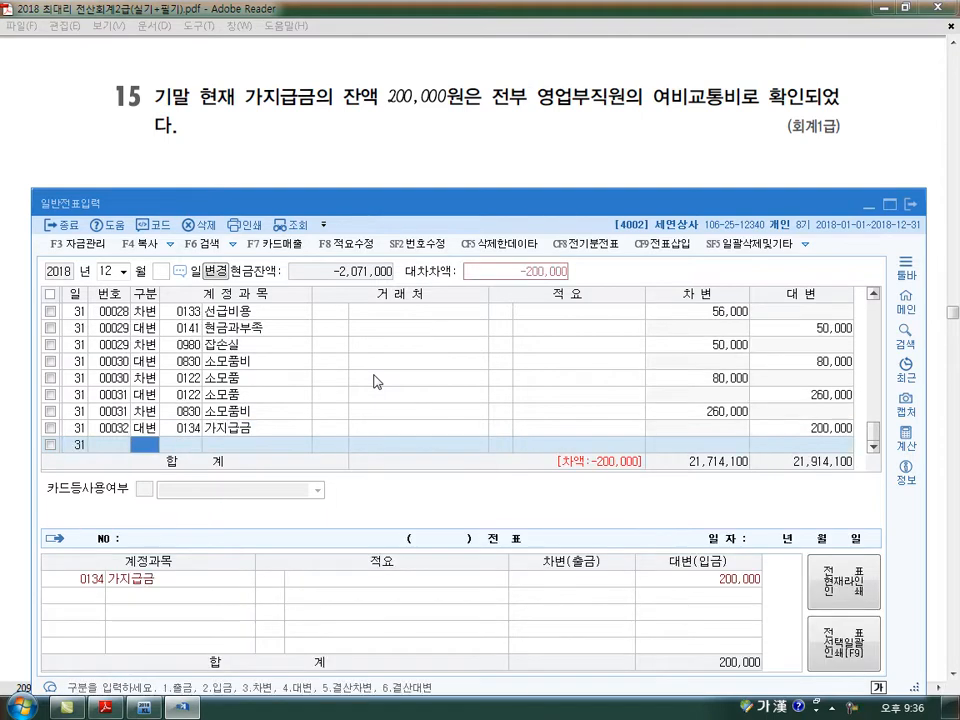
- Balance the 가지급금 voucher with a 차변 line for day 31, account 0812 여비교통비, amount 200,000
text(3)
key(Return)
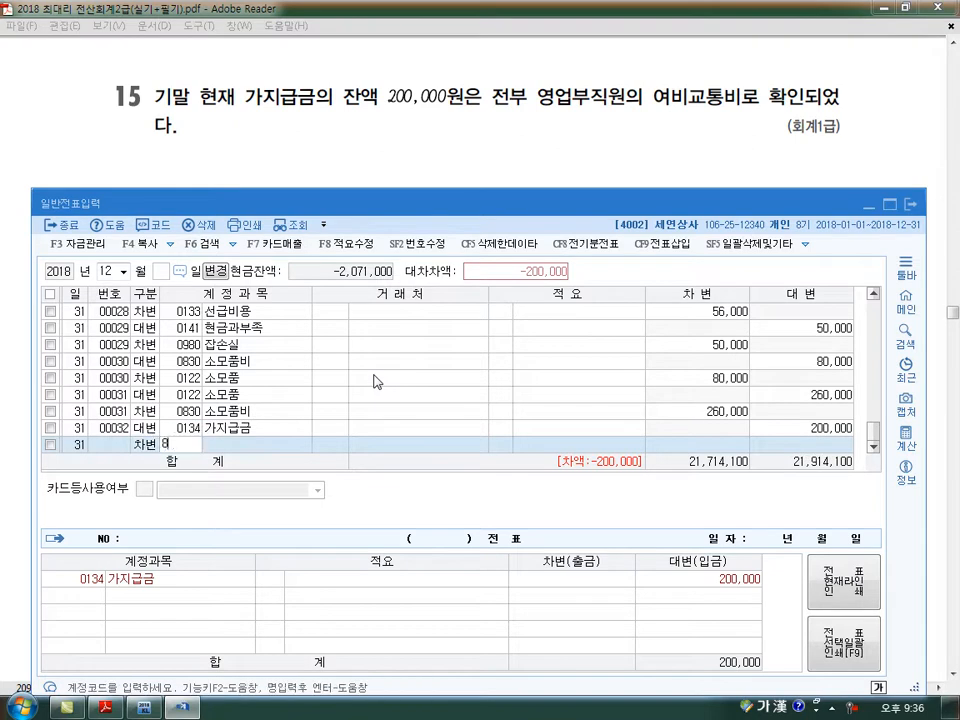
text(812)
key(Return)
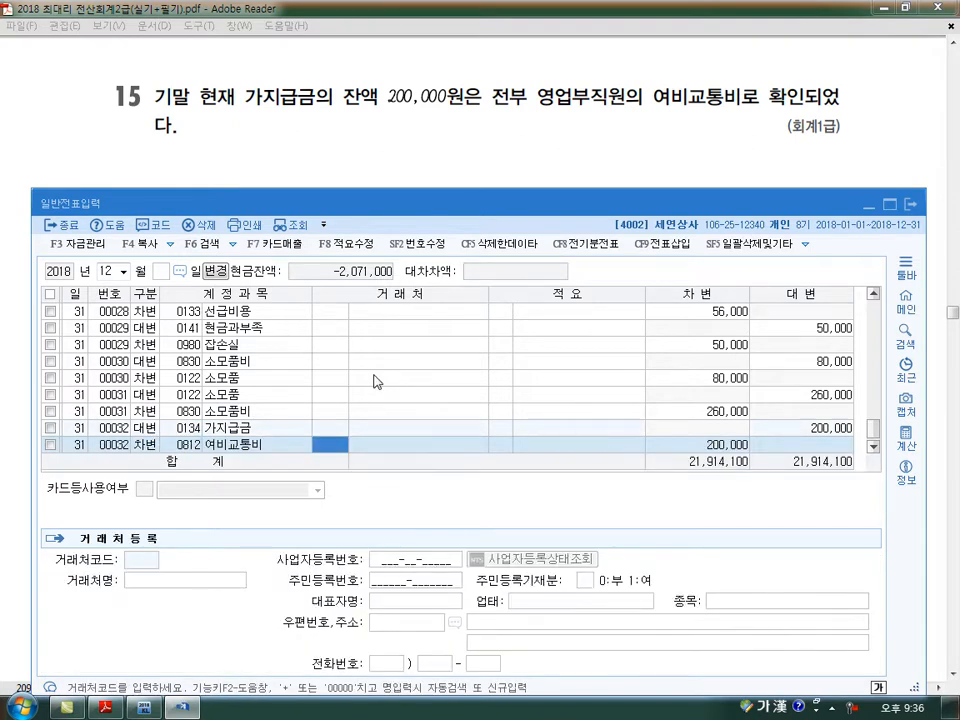
key(Return)
key(Return)
key(Return)
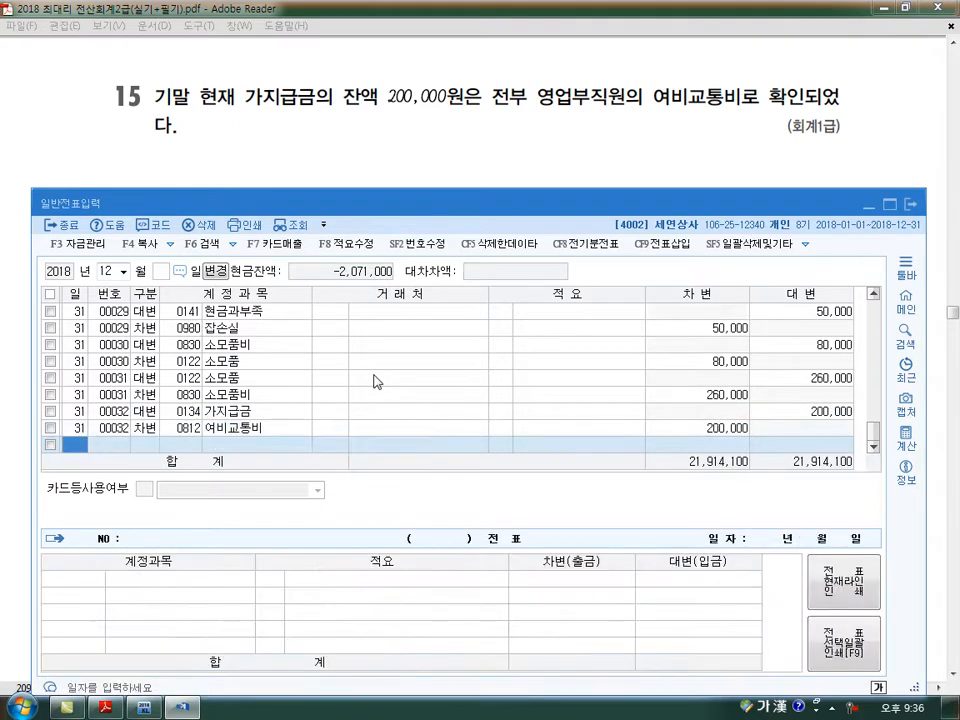